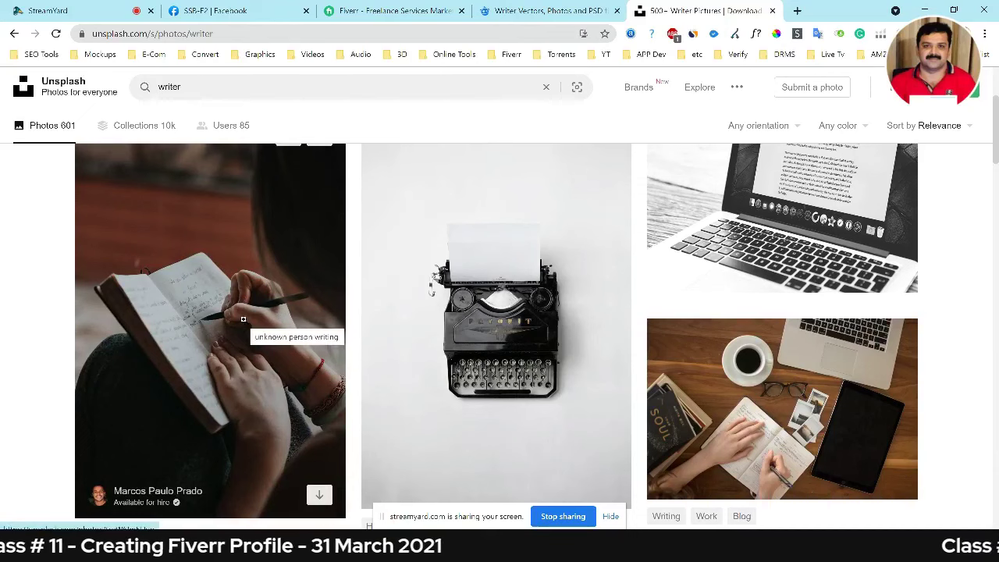
- Browse the Unsplash writer photos and preview the fountain pen on lined paper and the fountain pen on a spiral notebook
{"action": "scroll", "coordinate": [242, 318], "scroll_direction": "down", "scroll_amount": 5}
{"action": "scroll", "coordinate": [237, 296], "scroll_direction": "up", "scroll_amount": 2}
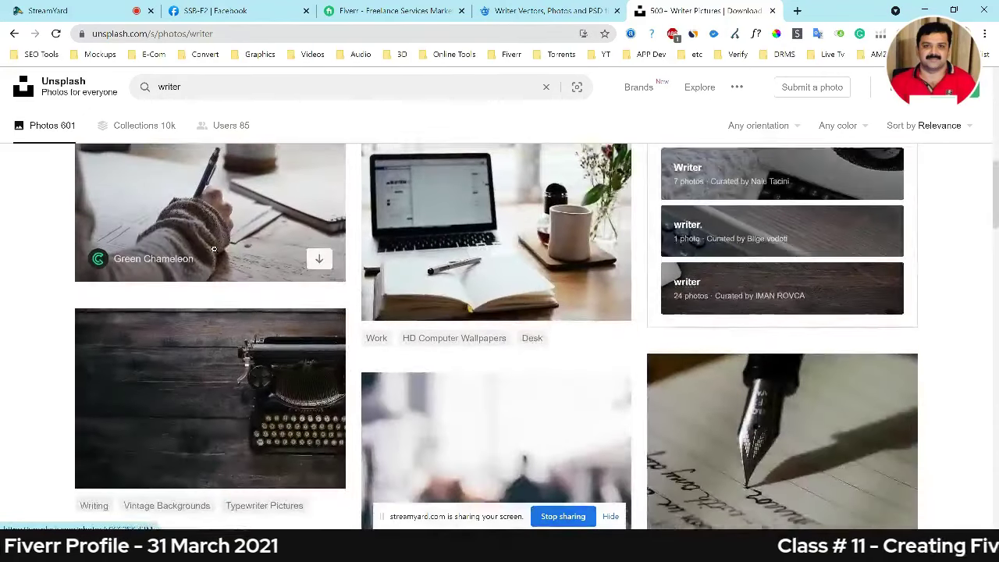
{"action": "scroll", "coordinate": [469, 328], "scroll_direction": "down", "scroll_amount": 3}
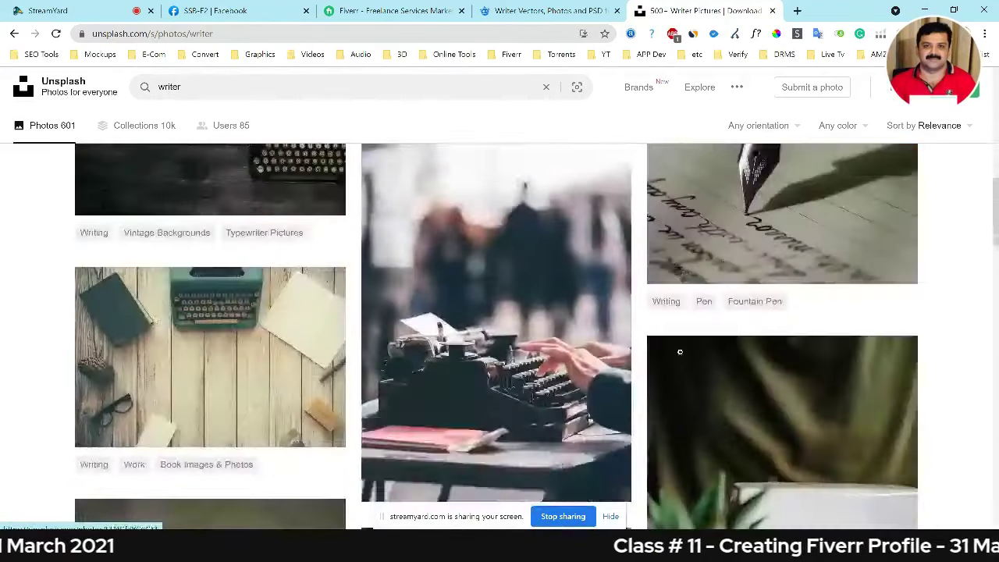
{"action": "left_click", "coordinate": [780, 226]}
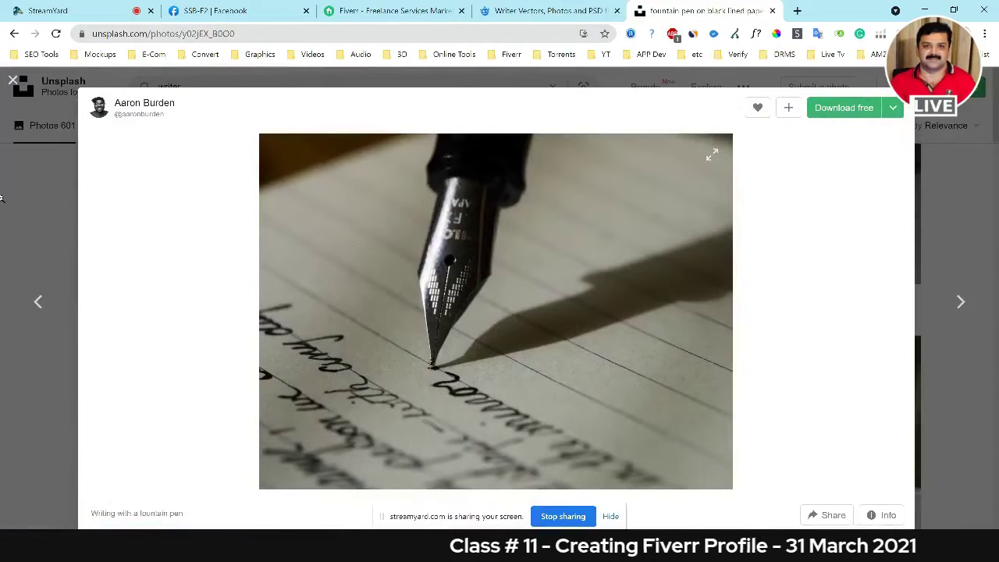
{"action": "key", "text": "Escape"}
{"action": "scroll", "coordinate": [152, 277], "scroll_direction": "down", "scroll_amount": 5}
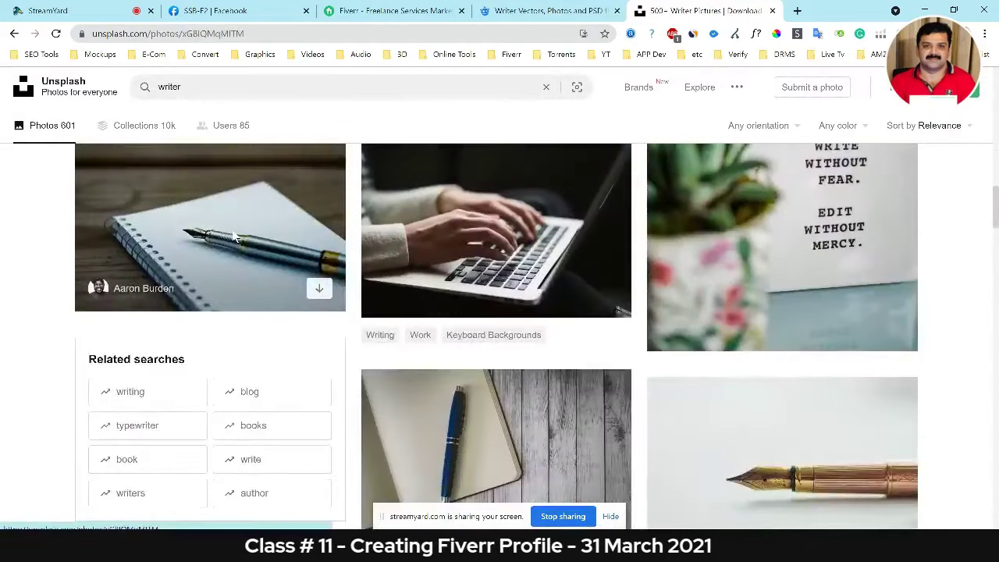
{"action": "left_click", "coordinate": [196, 226]}
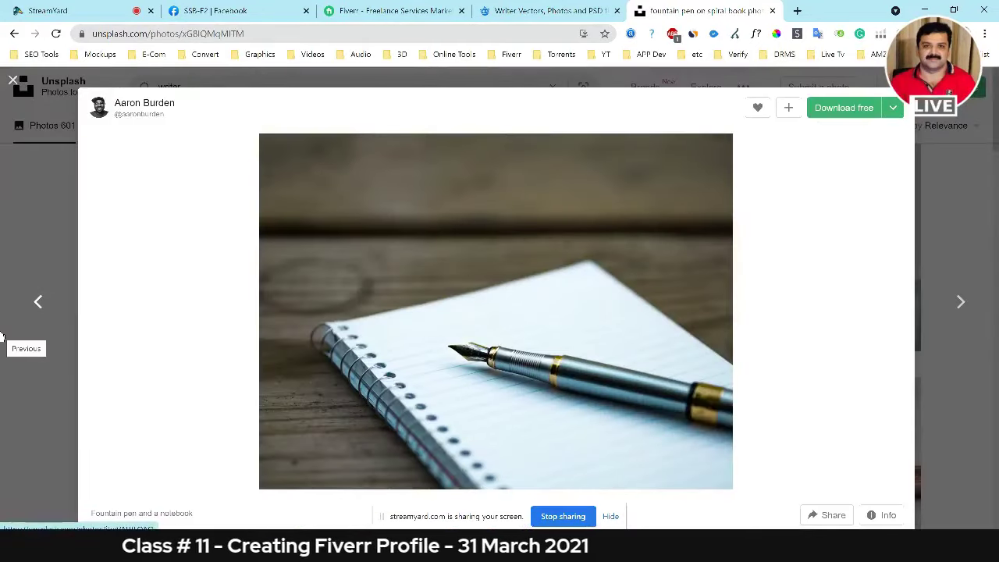
{"action": "left_click", "coordinate": [14, 91]}
- Search Unsplash for "logo" and browse the resulting photos
{"action": "left_click", "coordinate": [201, 101]}
{"action": "double_click", "coordinate": [207, 89]}
{"action": "type", "text": "log"}
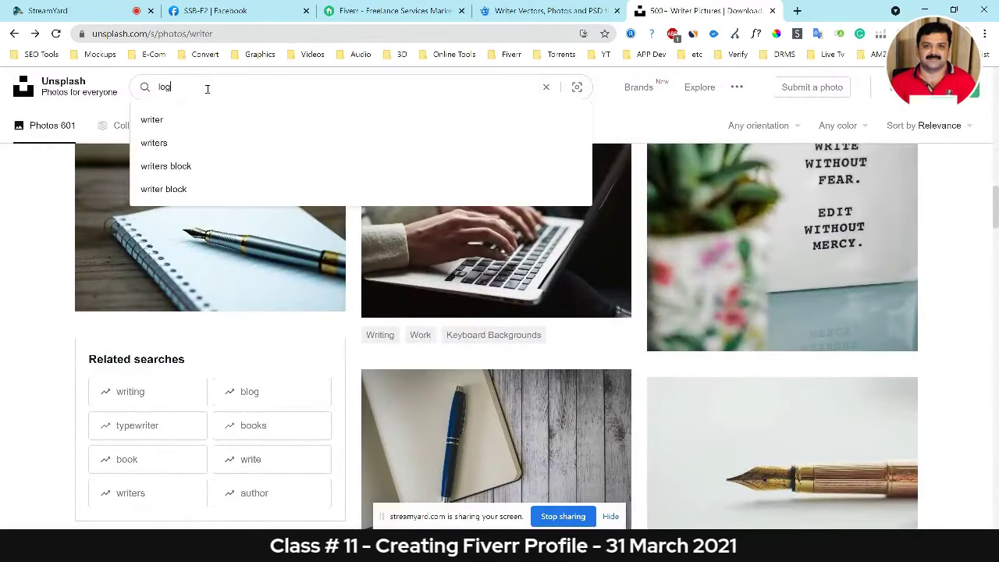
{"action": "type", "text": "o"}
{"action": "key", "text": "Return"}
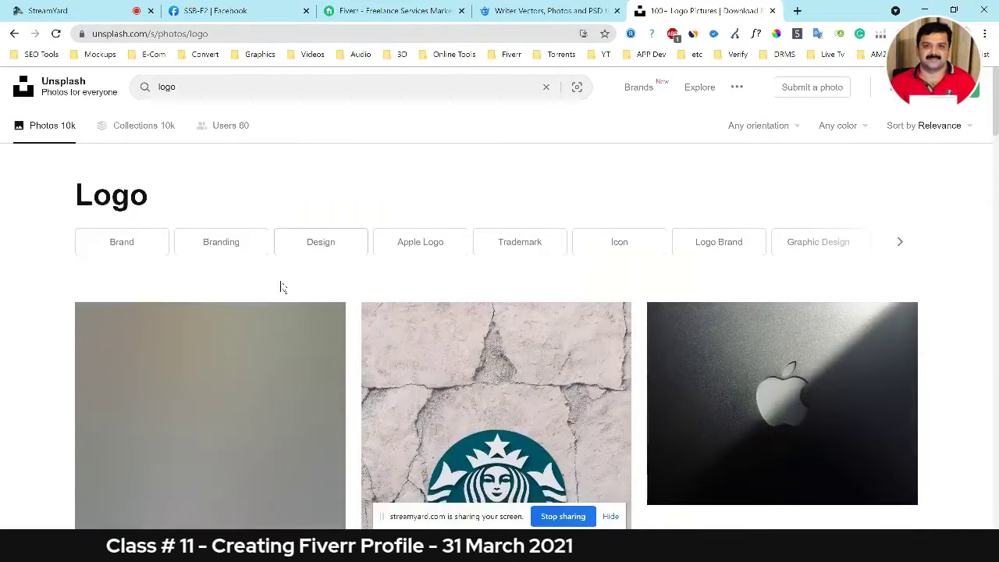
{"action": "scroll", "coordinate": [281, 287], "scroll_direction": "down", "scroll_amount": 3}
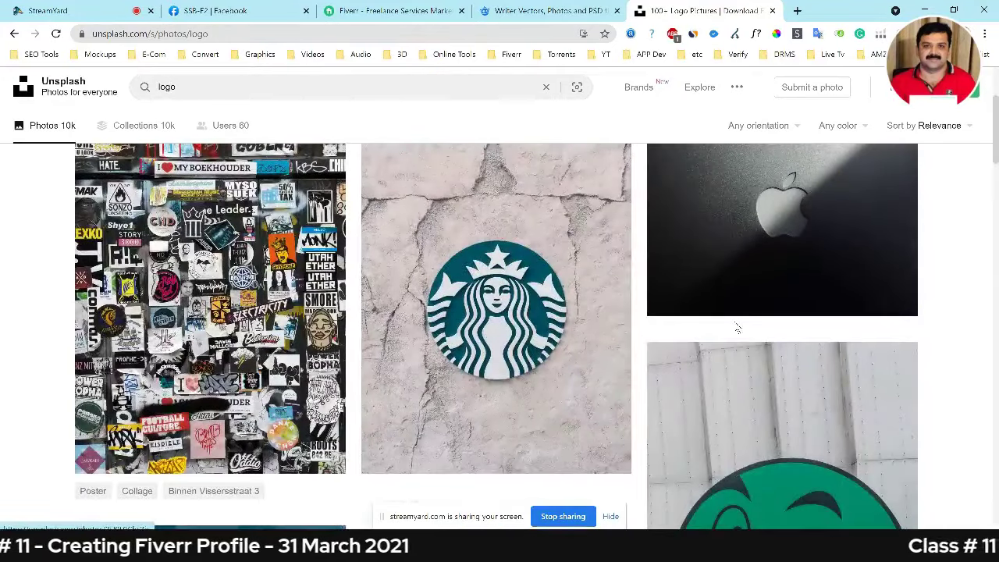
{"action": "scroll", "coordinate": [737, 328], "scroll_direction": "down", "scroll_amount": 3}
{"action": "scroll", "coordinate": [204, 364], "scroll_direction": "down", "scroll_amount": 1}
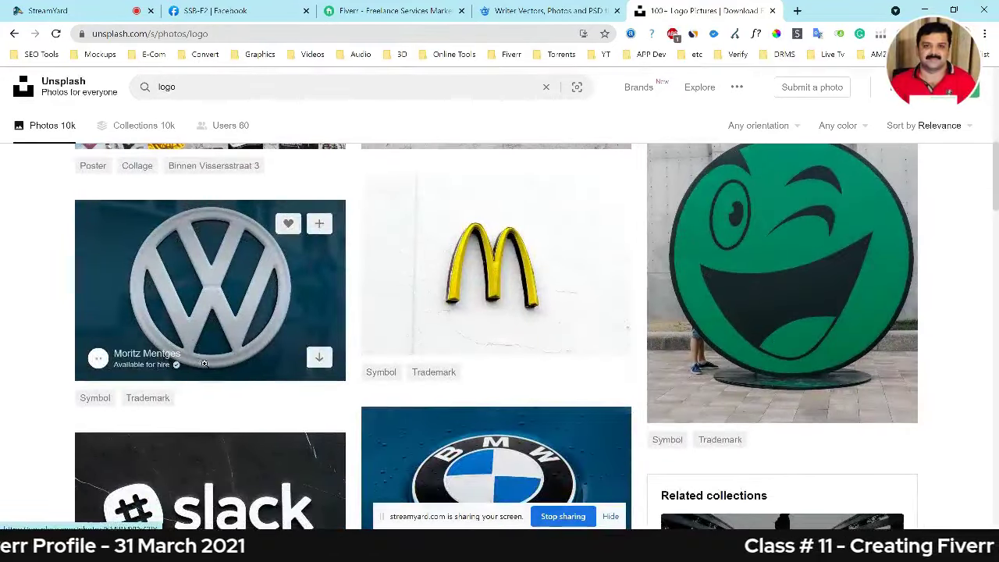
{"action": "scroll", "coordinate": [286, 374], "scroll_direction": "down", "scroll_amount": 3}
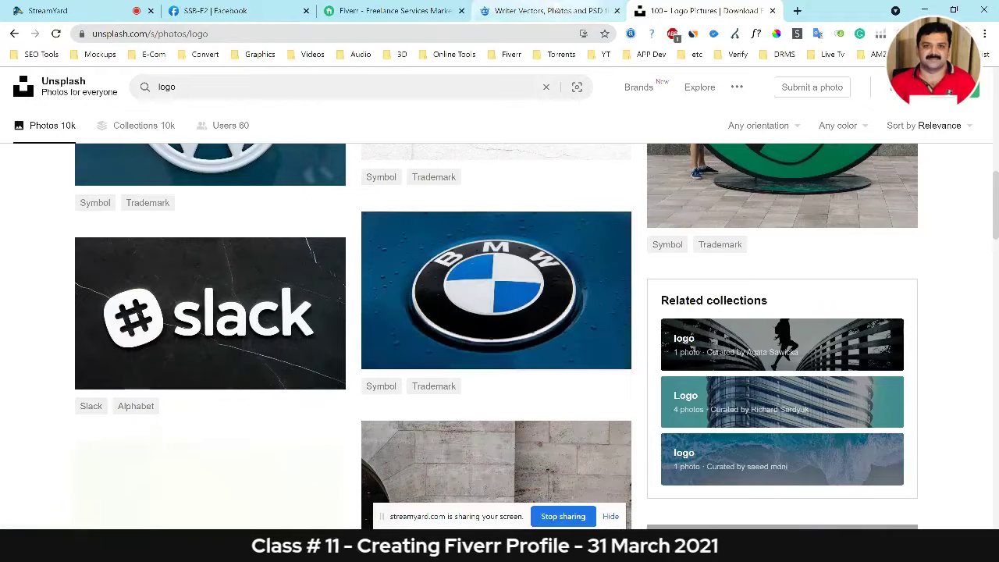
- Browse the writer results on Freepik and preview the hand-drawn male hand with pen illustration
{"action": "left_click", "coordinate": [546, 10]}
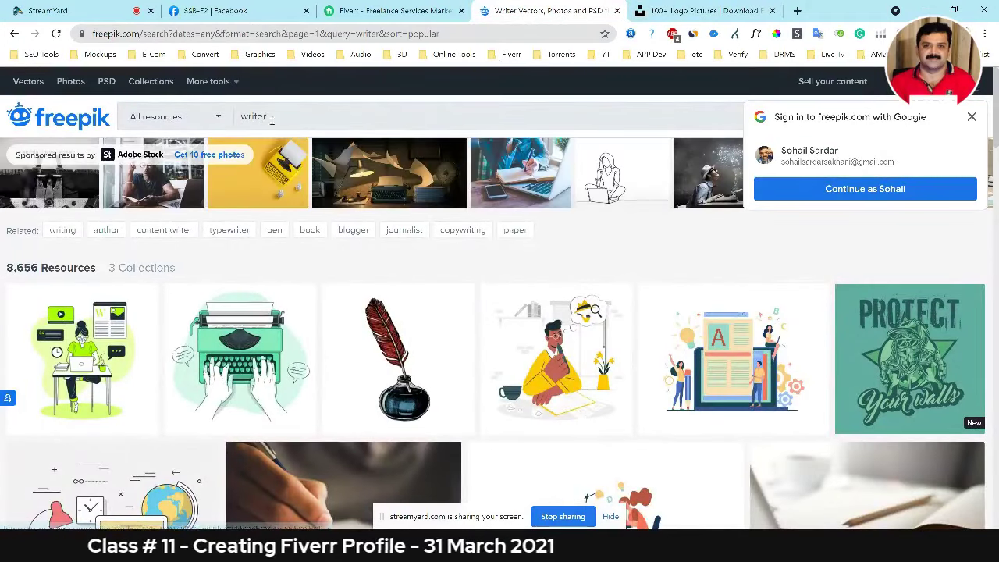
{"action": "scroll", "coordinate": [234, 234], "scroll_direction": "down", "scroll_amount": 3}
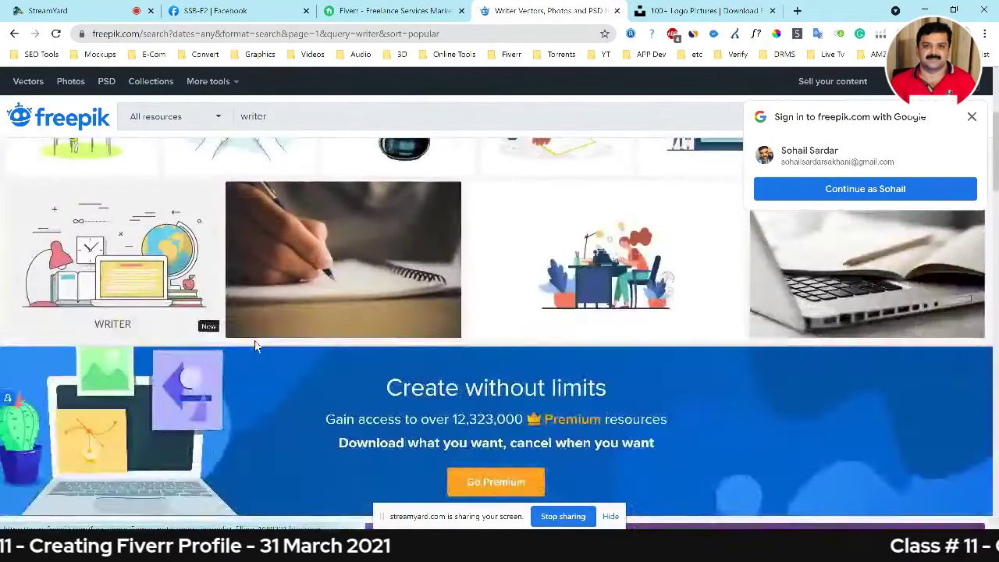
{"action": "scroll", "coordinate": [252, 343], "scroll_direction": "up", "scroll_amount": 2}
{"action": "scroll", "coordinate": [156, 359], "scroll_direction": "down", "scroll_amount": 2}
{"action": "scroll", "coordinate": [126, 370], "scroll_direction": "down", "scroll_amount": 5}
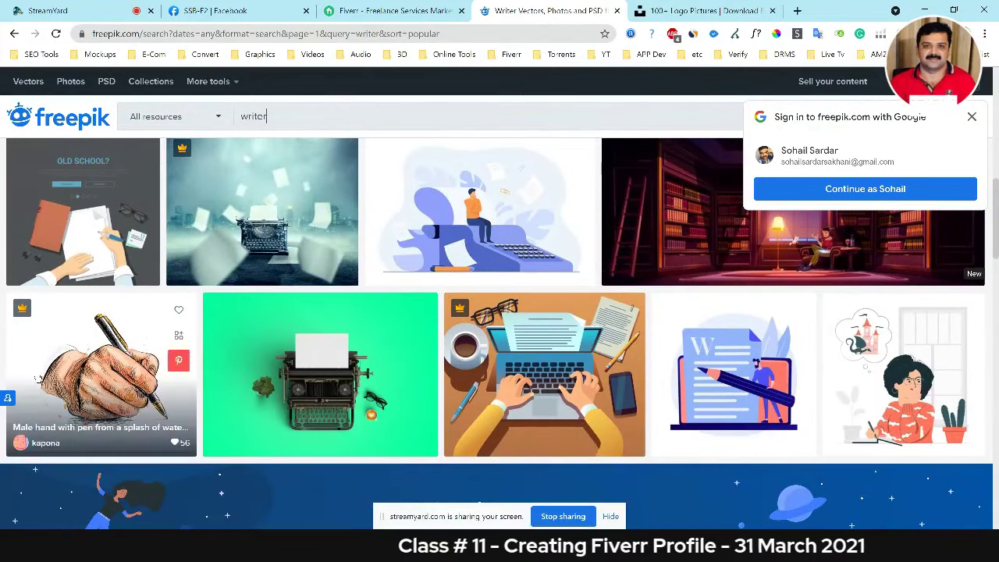
{"action": "left_click", "coordinate": [4, 386]}
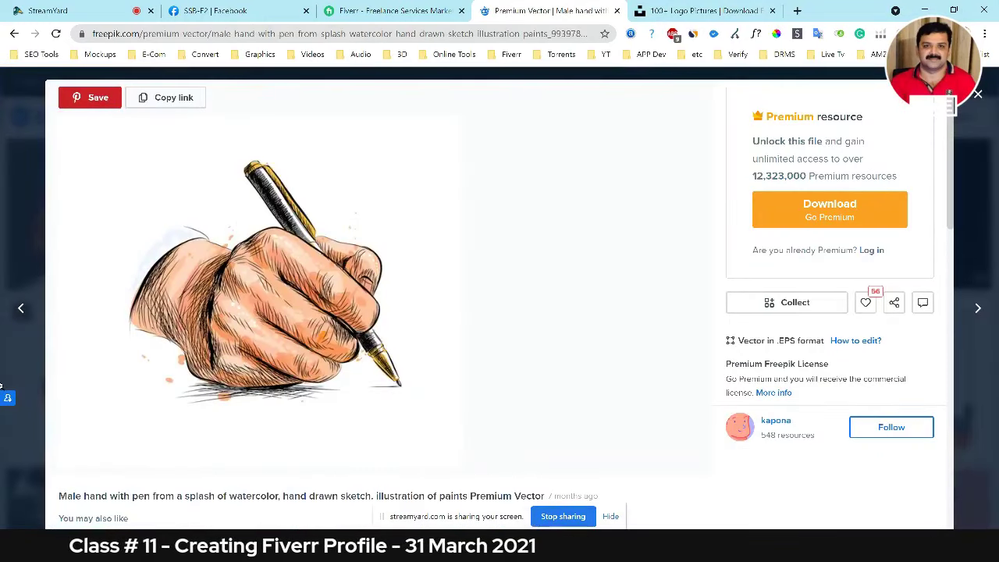
{"action": "left_click", "coordinate": [2, 105]}
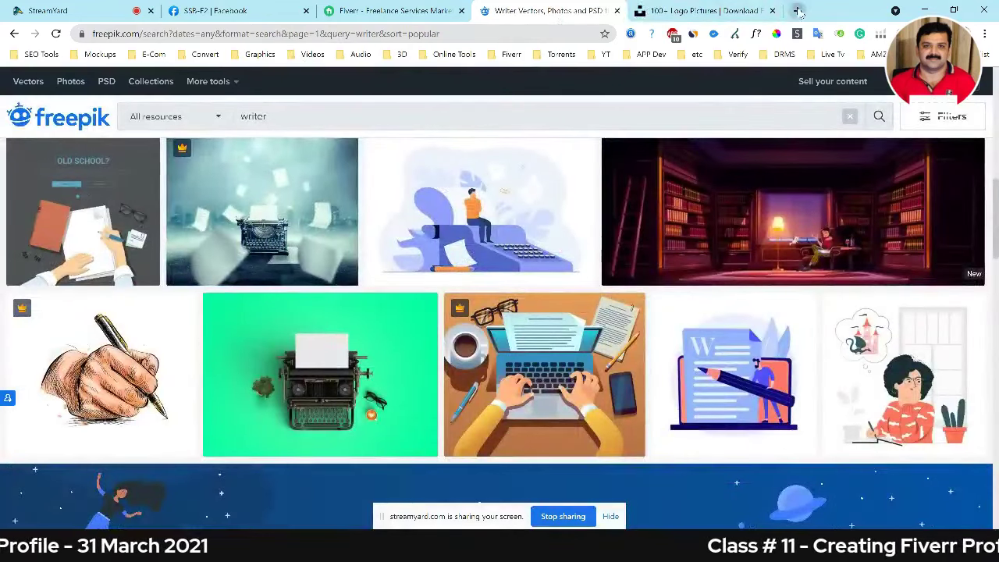
- Open Google in a new tab and search for images of "writer"
{"action": "left_click", "coordinate": [797, 11]}
{"action": "type", "text": "gi"}
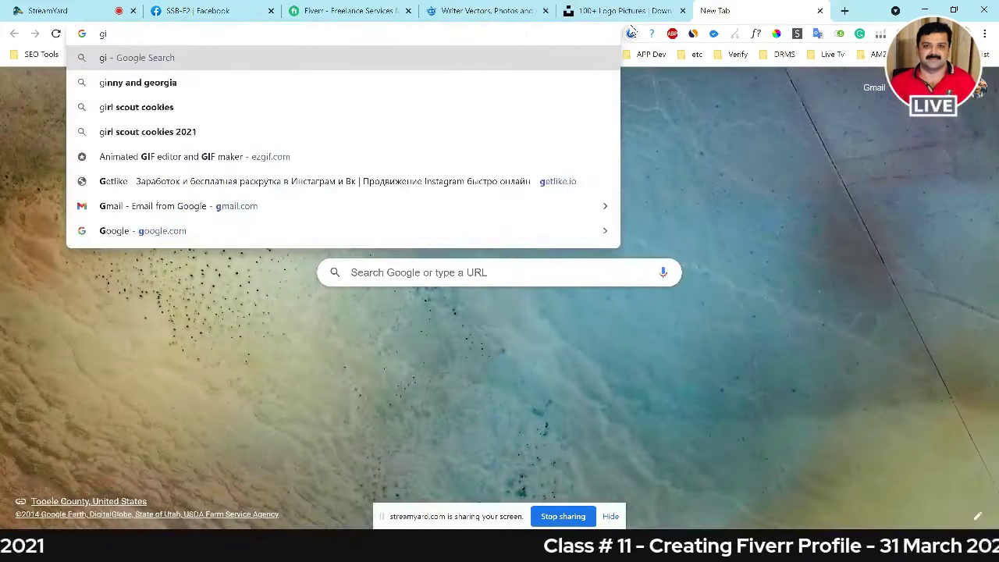
{"action": "key", "text": "BackSpace"}
{"action": "type", "text": "oog"}
{"action": "key", "text": "Return"}
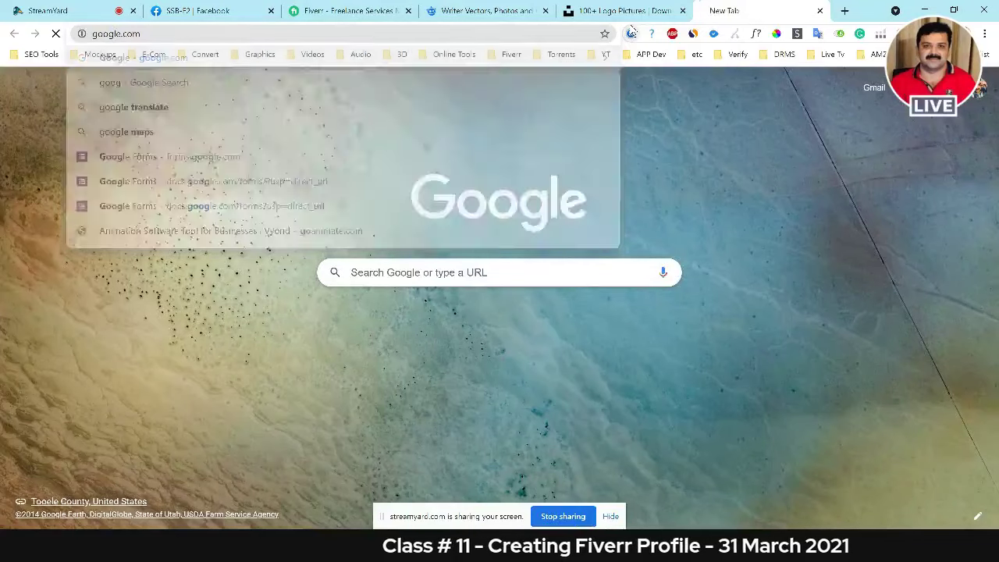
{"action": "type", "text": "wri"}
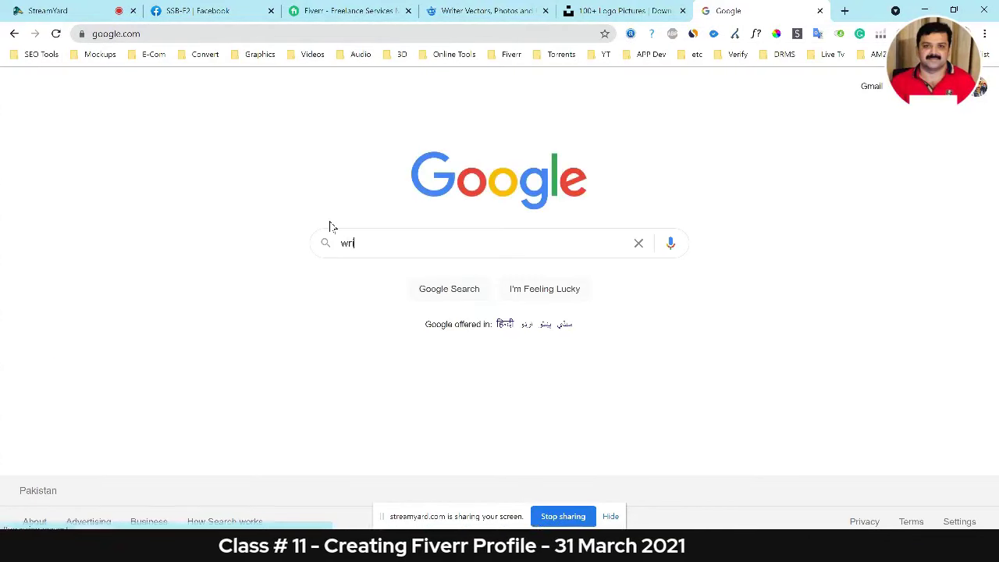
{"action": "type", "text": "ter"}
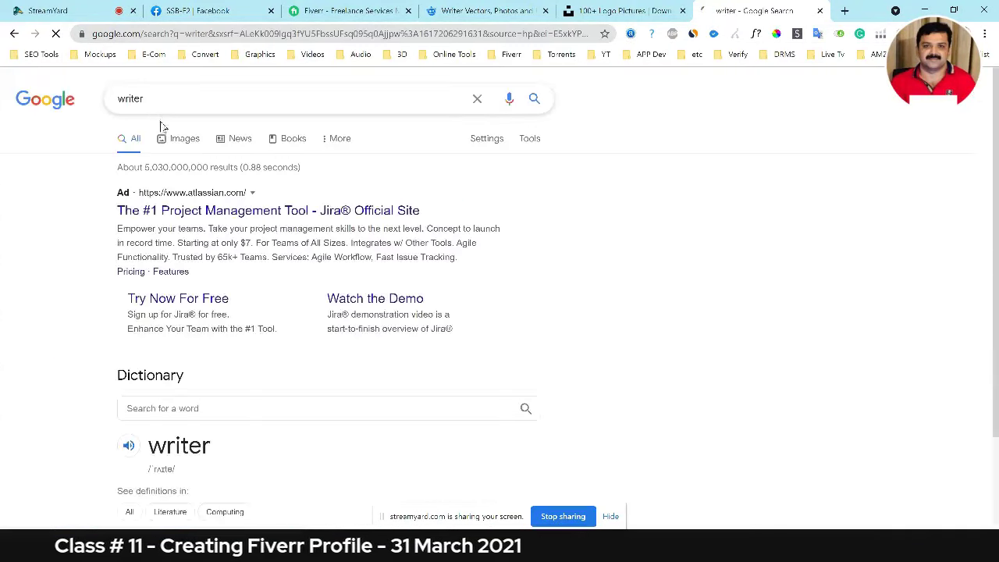
{"action": "left_click", "coordinate": [171, 138]}
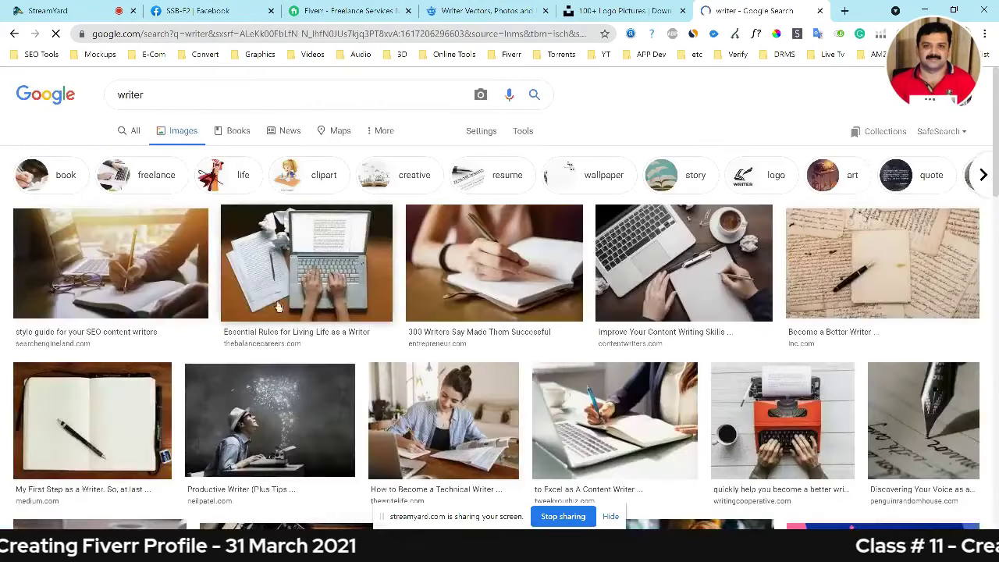
- Preview the entrepreneur.com photo of a hand writing in a notebook and revisit the open Unsplash and Freepik results
{"action": "left_click", "coordinate": [484, 303]}
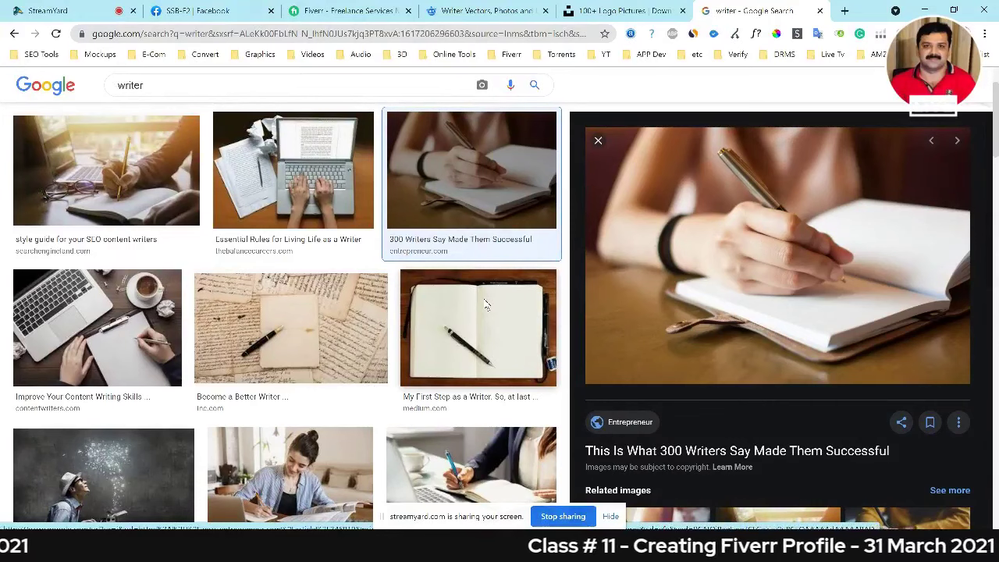
{"action": "scroll", "coordinate": [484, 303], "scroll_direction": "up", "scroll_amount": 3}
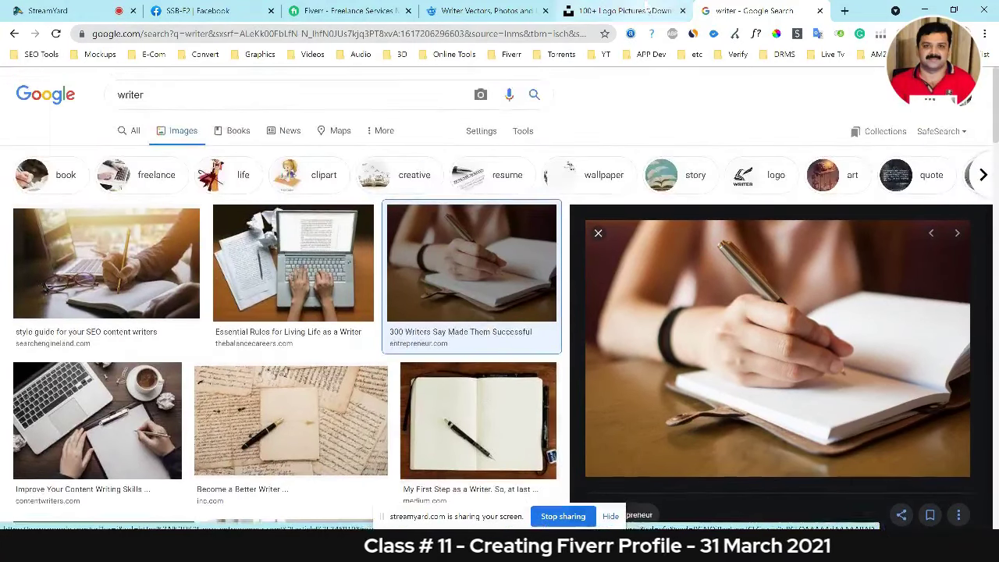
{"action": "left_click", "coordinate": [642, 8]}
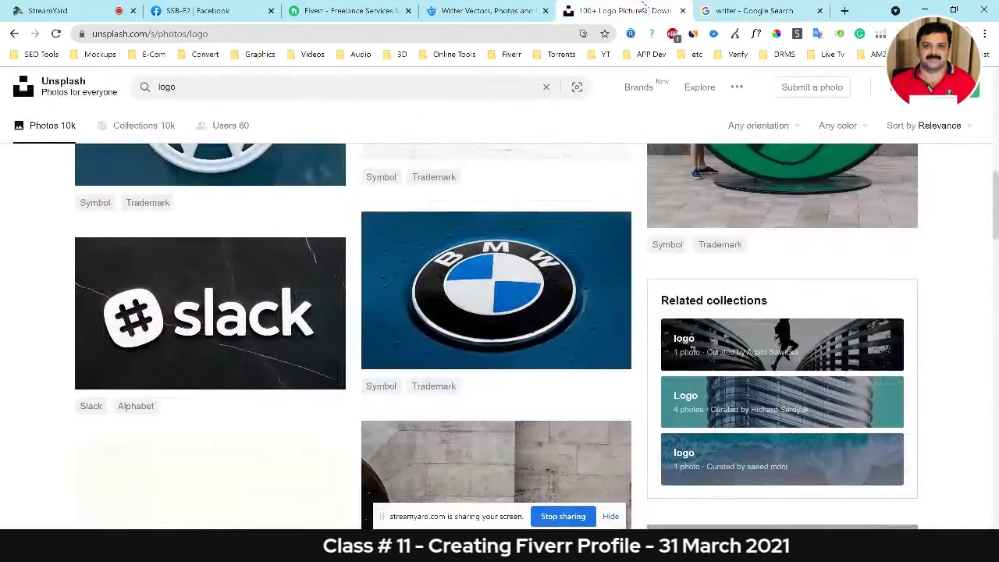
{"action": "left_click", "coordinate": [500, 9]}
{"action": "left_click", "coordinate": [756, 6]}
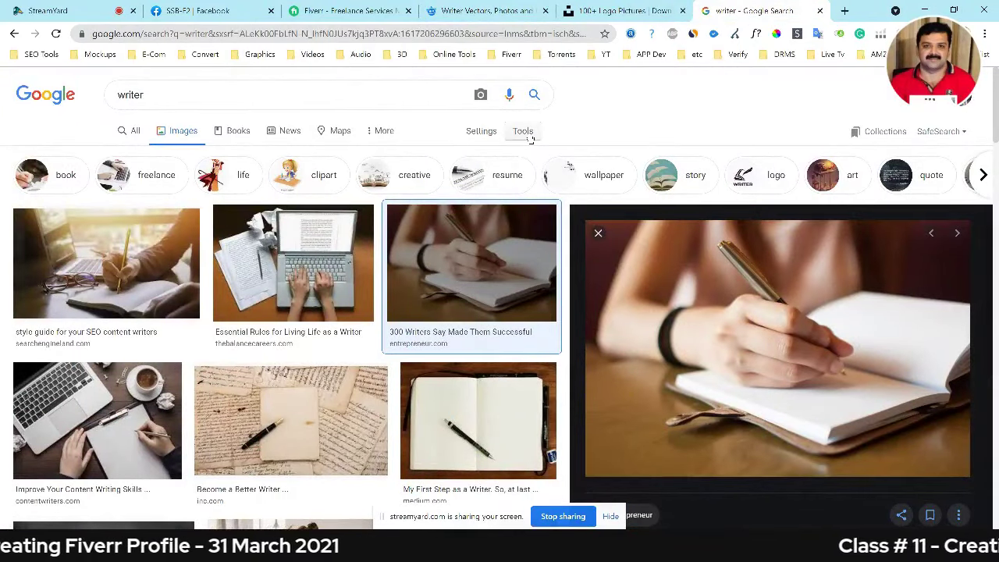
{"action": "key", "text": "ctrl+Tab"}
{"action": "key", "text": "ctrl+shift+Tab"}
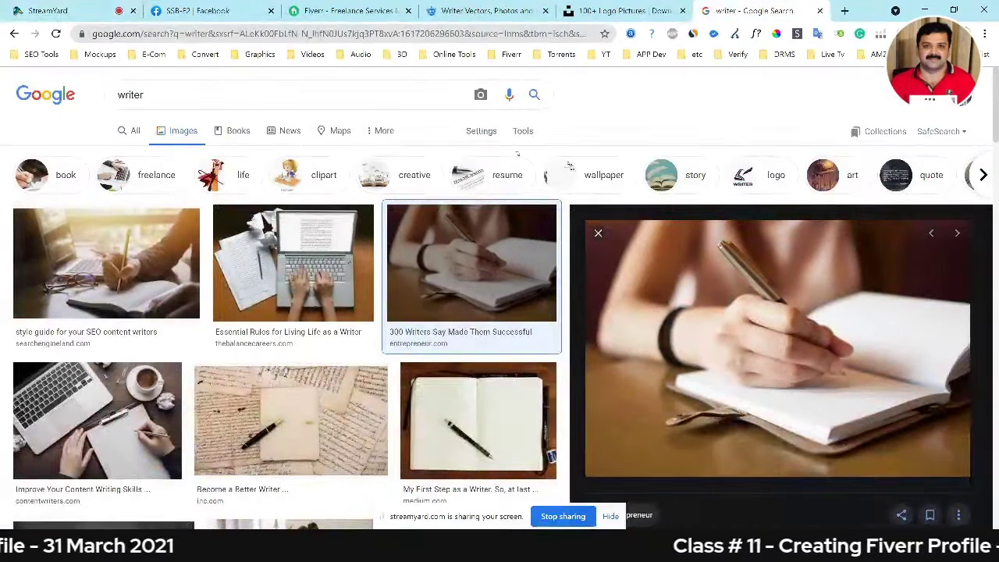
- Filter the Google writer images by usage rights to Creative Commons licenses and view the other licence options
{"action": "left_click", "coordinate": [522, 131]}
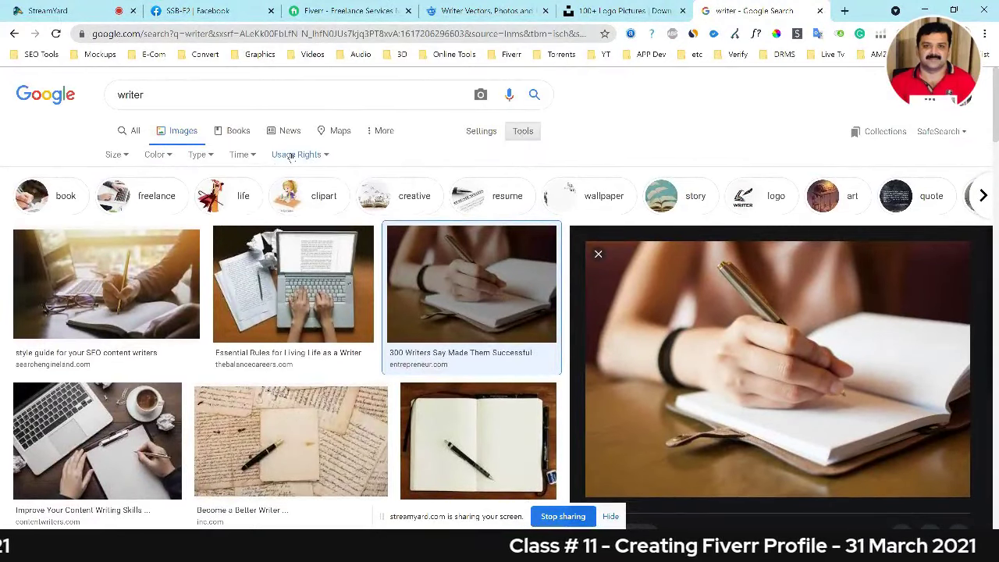
{"action": "left_click", "coordinate": [293, 155]}
{"action": "left_click", "coordinate": [300, 200]}
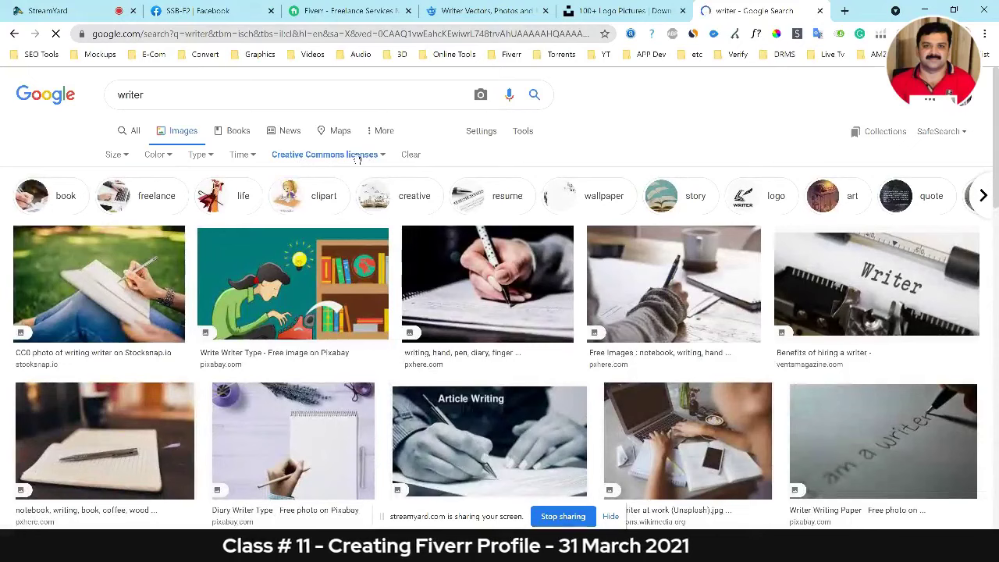
{"action": "left_click", "coordinate": [358, 159]}
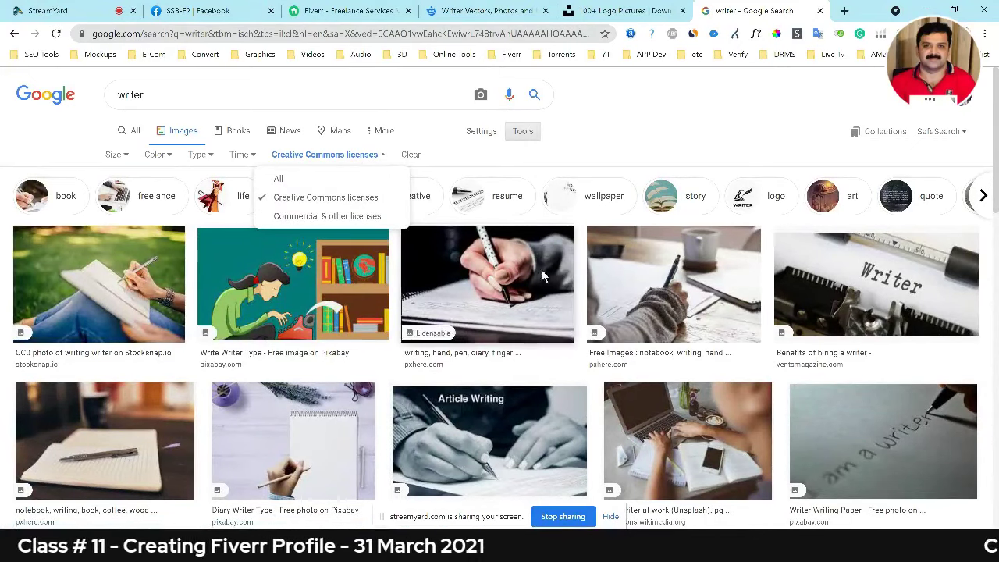
- Preview two PxHere photos of a hand writing with a pen among the Creative Commons results
{"action": "left_click", "coordinate": [500, 289]}
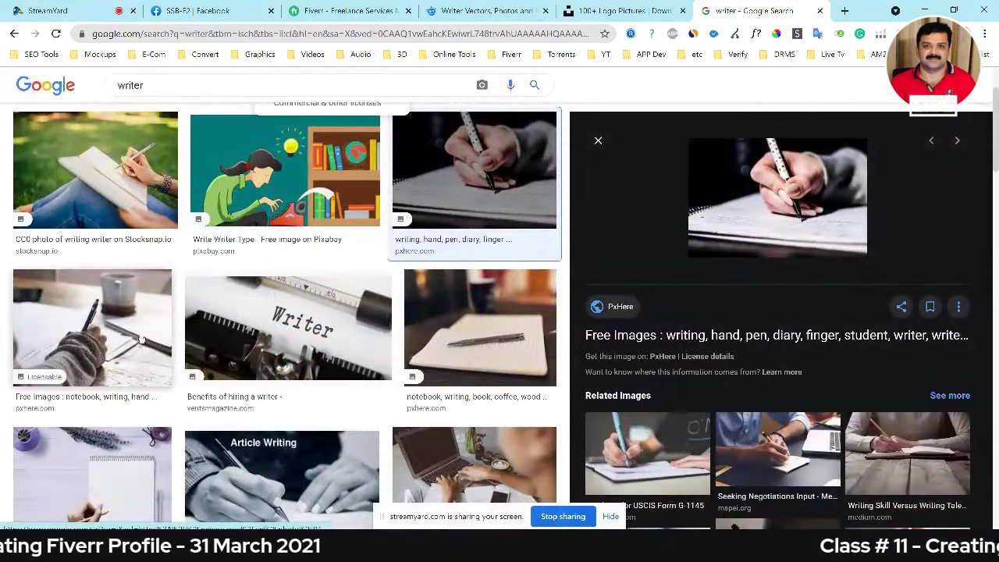
{"action": "scroll", "coordinate": [148, 391], "scroll_direction": "down", "scroll_amount": 3}
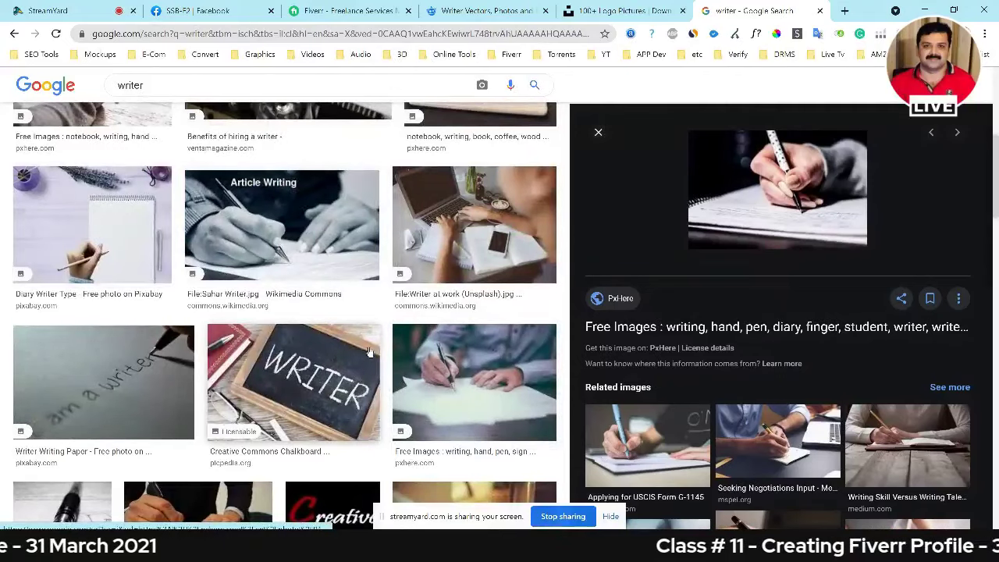
{"action": "scroll", "coordinate": [312, 312], "scroll_direction": "down", "scroll_amount": 1}
{"action": "left_click", "coordinate": [481, 328]}
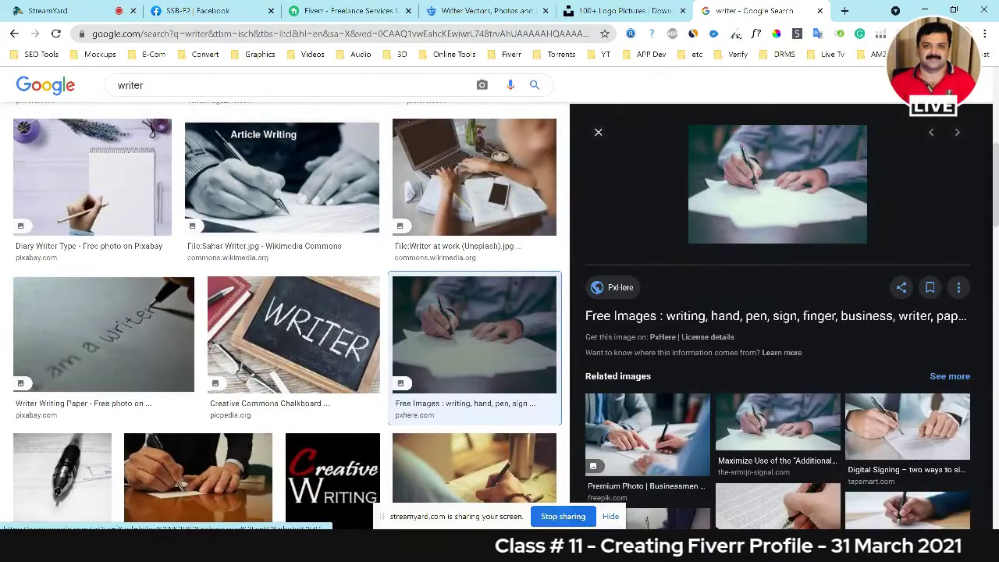
- Close the Google Images, Unsplash and Freepik tabs
{"action": "left_click", "coordinate": [821, 11]}
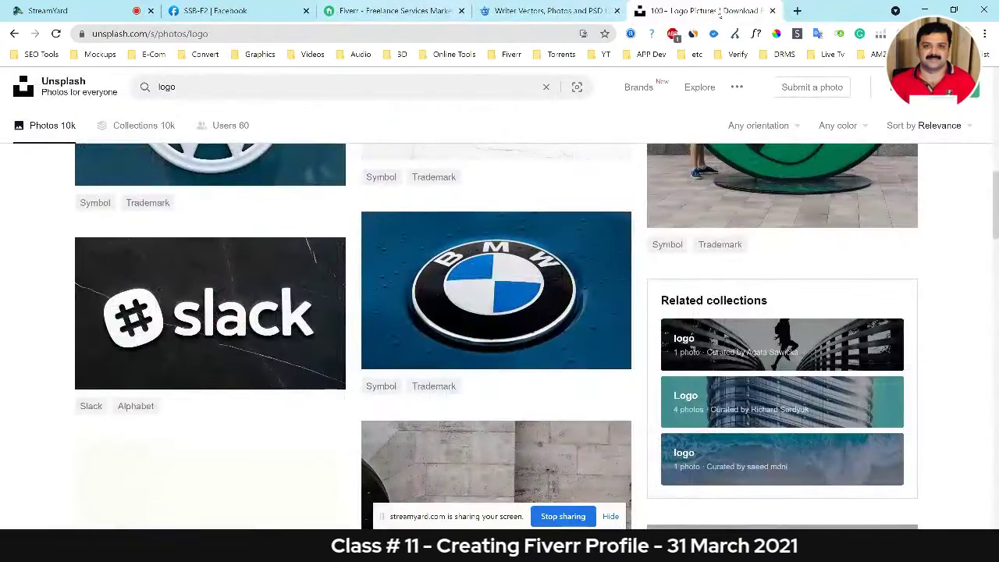
{"action": "left_click", "coordinate": [772, 11]}
{"action": "left_click", "coordinate": [617, 11]}
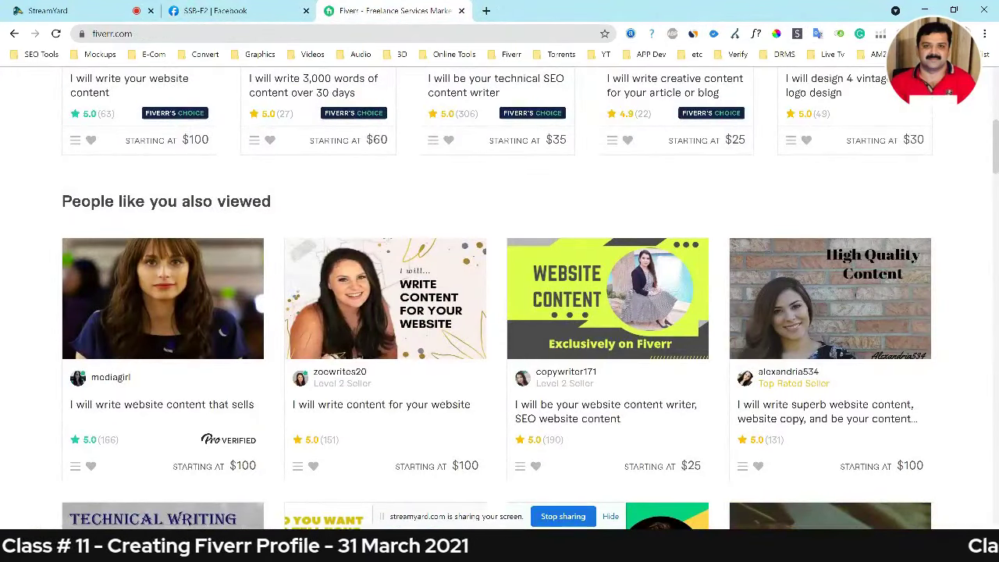
- Switch to the Fiverr Personal Info form in Firefox and start choosing a file for the profile picture
{"action": "key", "text": "alt+Tab"}
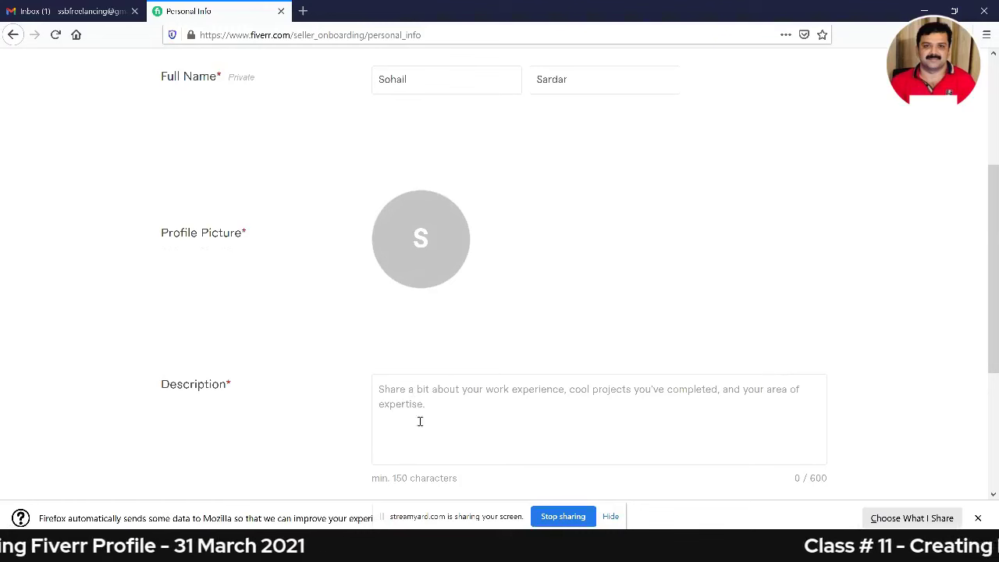
{"action": "left_click", "coordinate": [419, 239]}
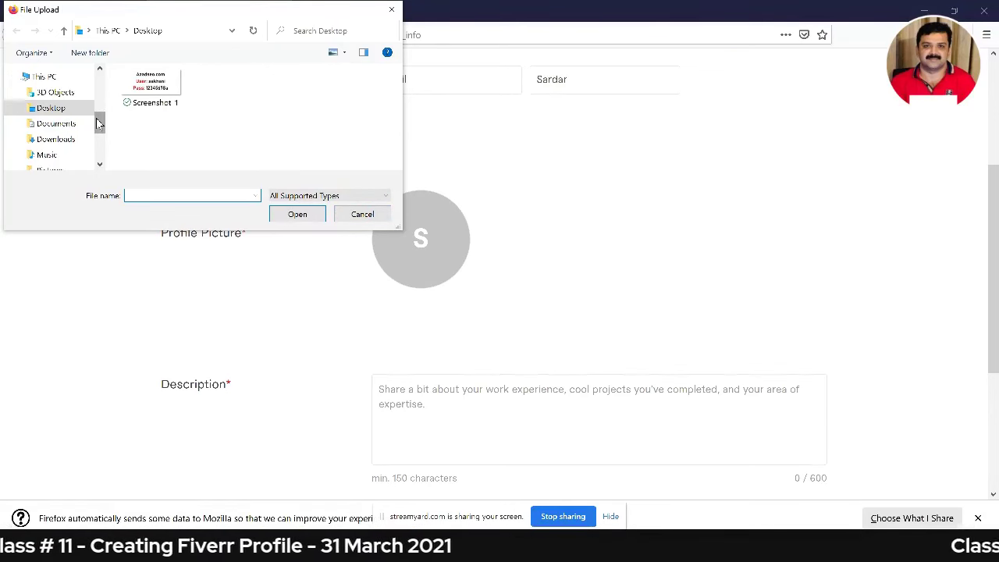
{"action": "left_click", "coordinate": [360, 214]}
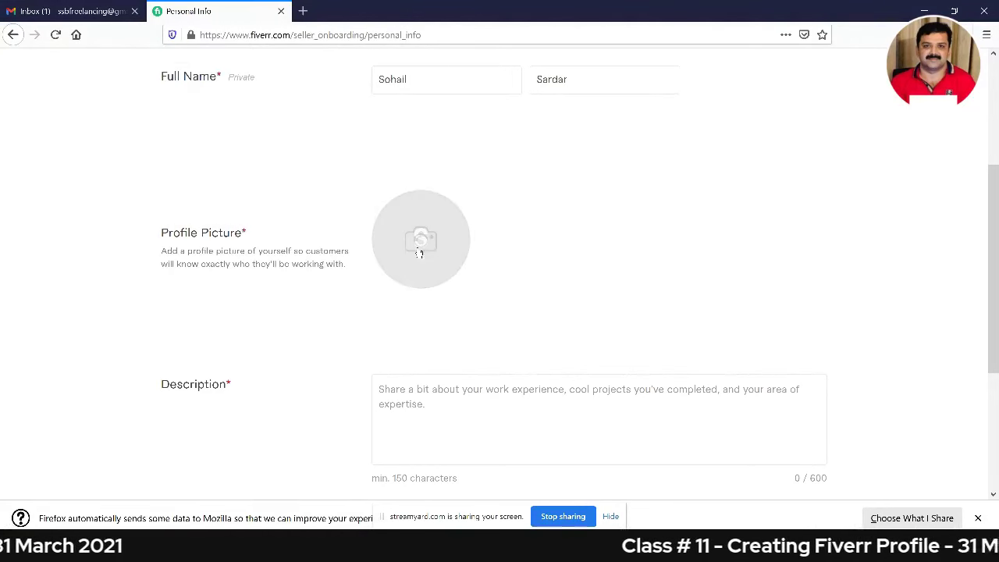
{"action": "left_click", "coordinate": [419, 252]}
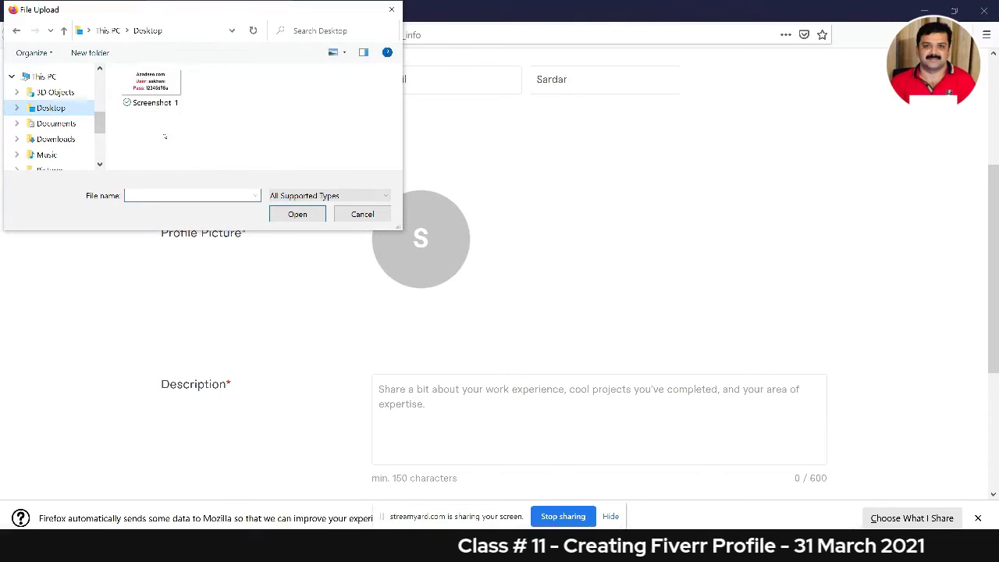
- Browse to Folder 01 inside Tour Pics on New Volume (H:) for the profile picture upload
{"action": "scroll", "coordinate": [73, 143], "scroll_direction": "down", "scroll_amount": 2}
{"action": "scroll", "coordinate": [75, 160], "scroll_direction": "down", "scroll_amount": 1}
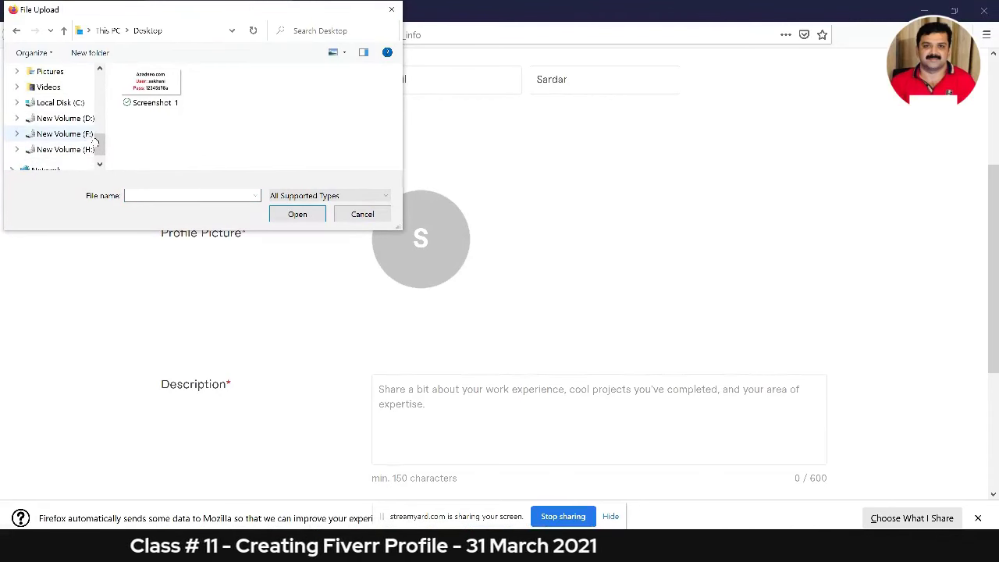
{"action": "left_click", "coordinate": [80, 134]}
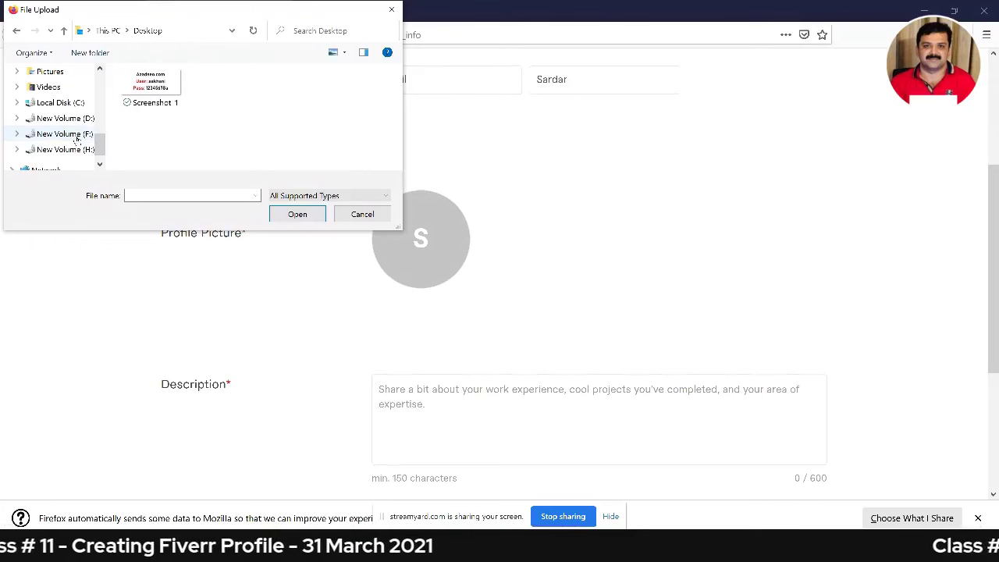
{"action": "left_click", "coordinate": [78, 119]}
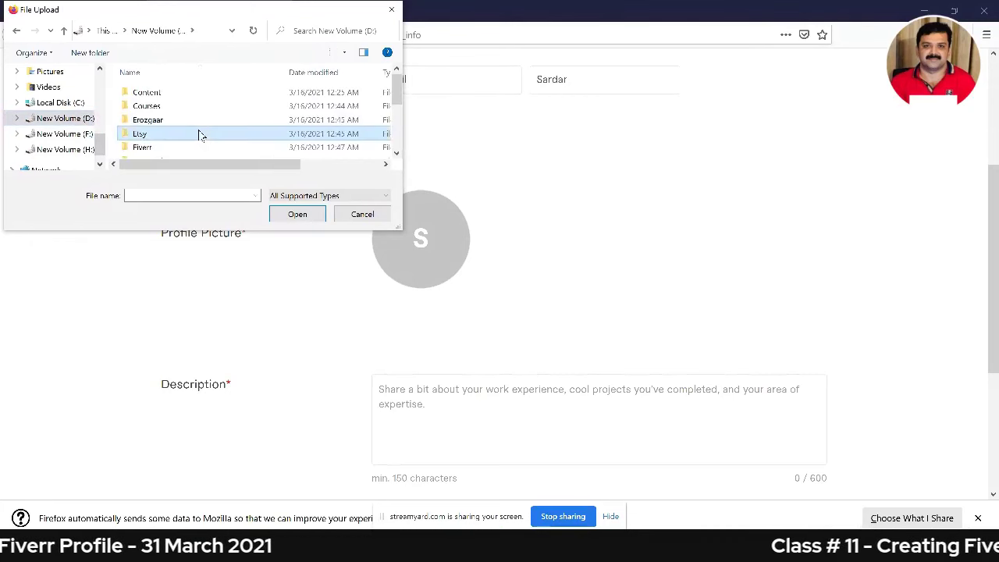
{"action": "scroll", "coordinate": [197, 144], "scroll_direction": "down", "scroll_amount": 3}
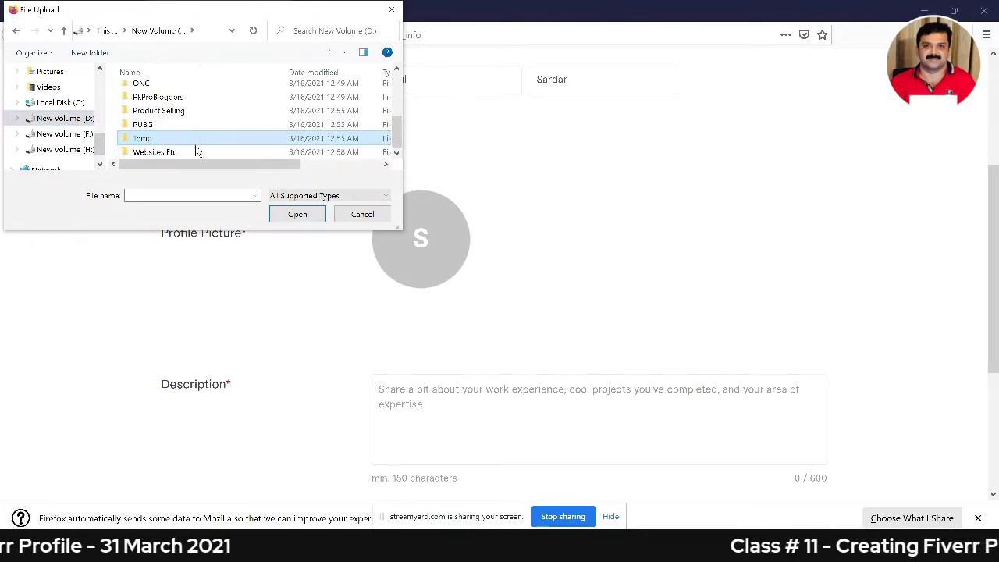
{"action": "left_click", "coordinate": [65, 149]}
{"action": "scroll", "coordinate": [165, 145], "scroll_direction": "down", "scroll_amount": 3}
{"action": "double_click", "coordinate": [156, 118]}
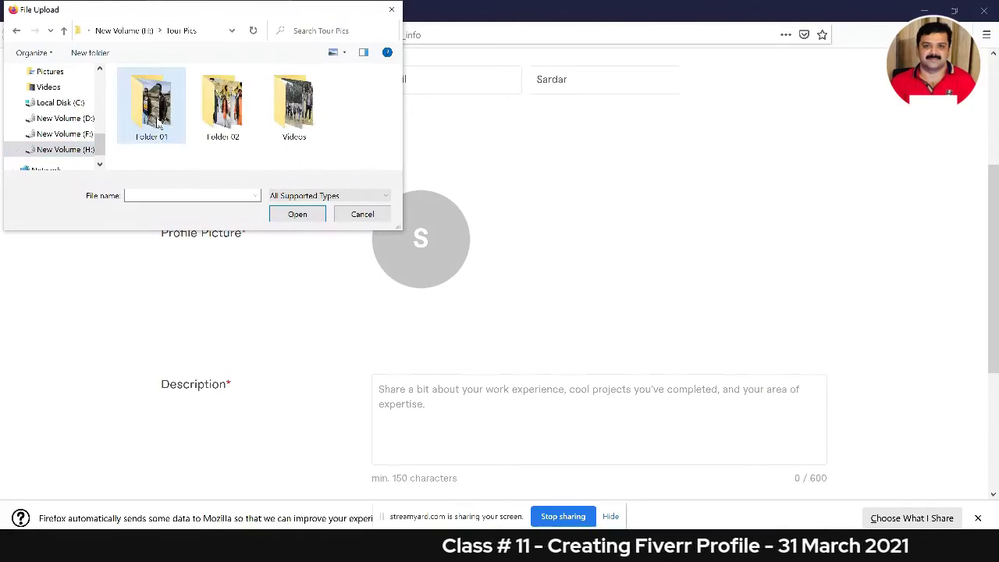
{"action": "double_click", "coordinate": [180, 113]}
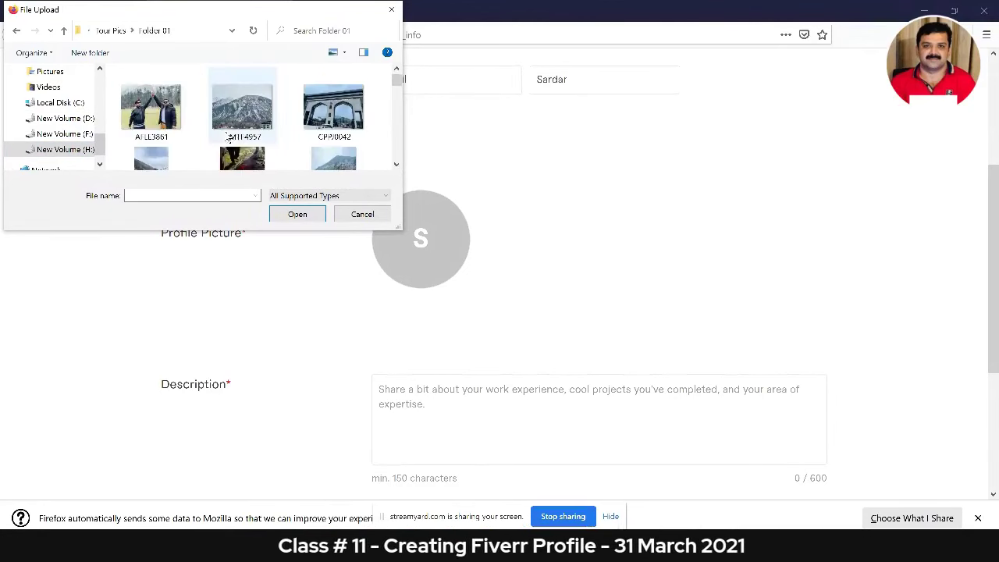
- Upload photo IMG_0168 from Folder 01 as the profile picture and check it in the Personal Info form
{"action": "scroll", "coordinate": [218, 139], "scroll_direction": "down", "scroll_amount": 2}
{"action": "scroll", "coordinate": [234, 140], "scroll_direction": "down", "scroll_amount": 5}
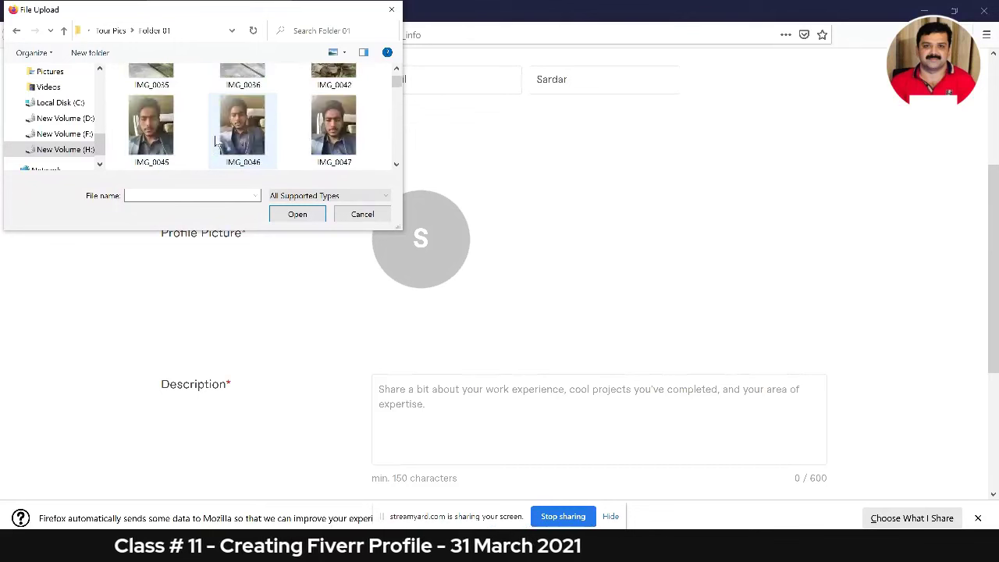
{"action": "scroll", "coordinate": [257, 140], "scroll_direction": "down", "scroll_amount": 4}
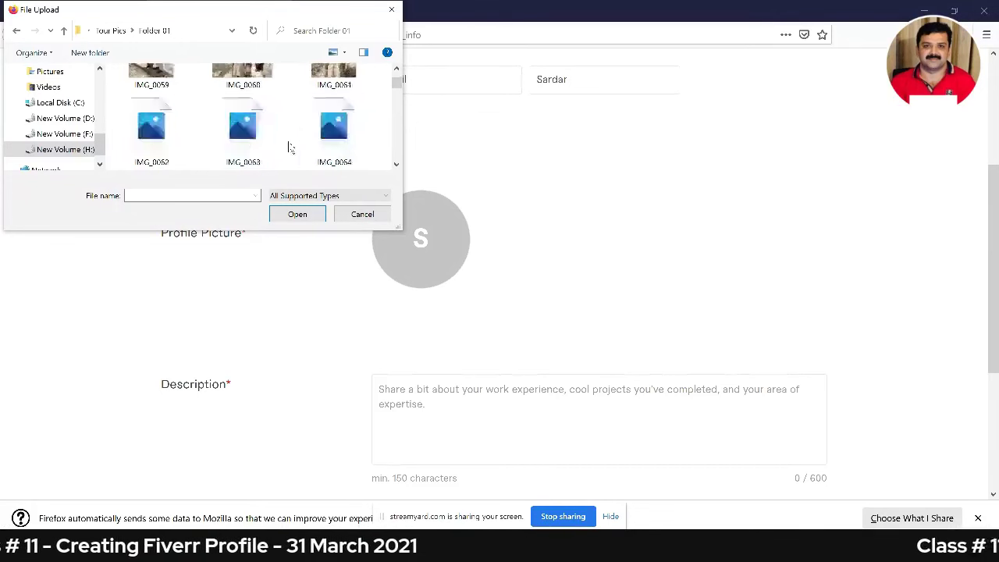
{"action": "scroll", "coordinate": [266, 149], "scroll_direction": "down", "scroll_amount": 4}
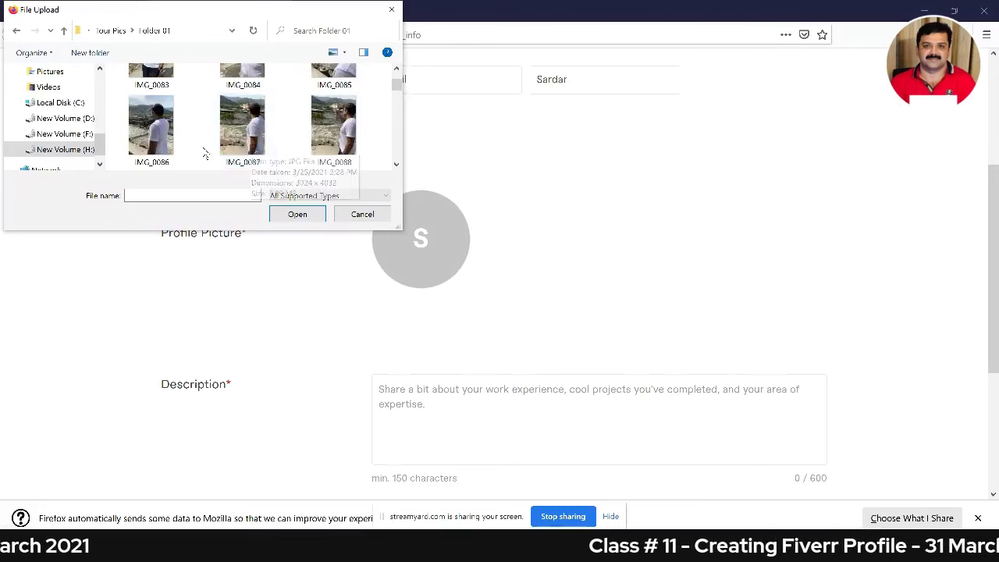
{"action": "scroll", "coordinate": [207, 159], "scroll_direction": "down", "scroll_amount": 1}
{"action": "scroll", "coordinate": [200, 153], "scroll_direction": "down", "scroll_amount": 3}
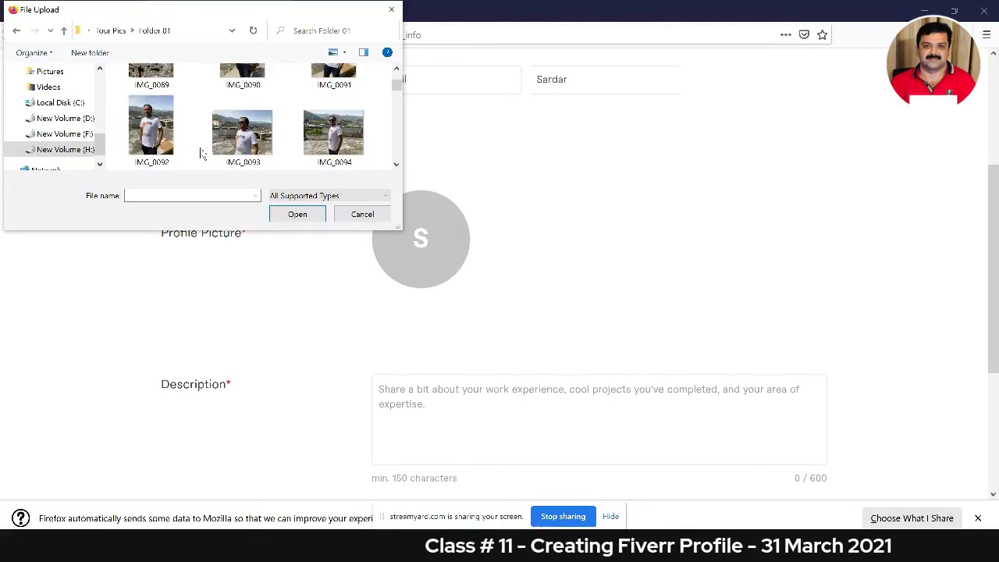
{"action": "scroll", "coordinate": [226, 153], "scroll_direction": "down", "scroll_amount": 2}
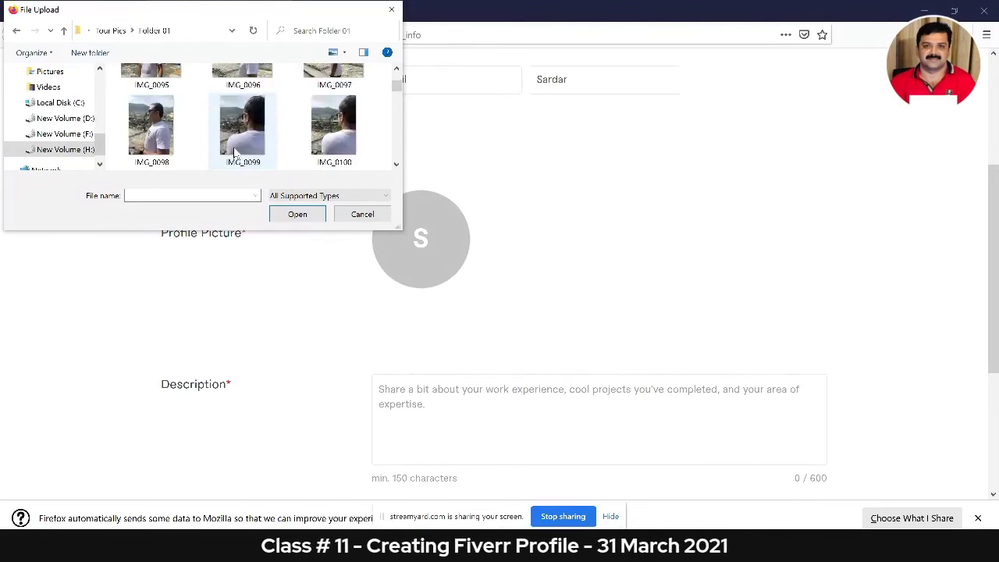
{"action": "scroll", "coordinate": [235, 153], "scroll_direction": "down", "scroll_amount": 1}
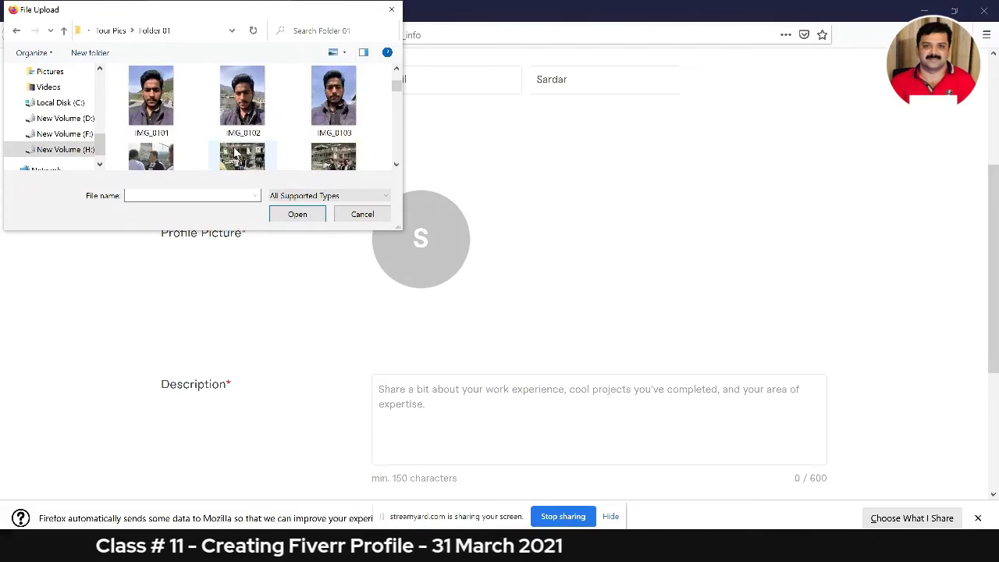
{"action": "scroll", "coordinate": [235, 154], "scroll_direction": "down", "scroll_amount": 2}
{"action": "scroll", "coordinate": [235, 152], "scroll_direction": "down", "scroll_amount": 6}
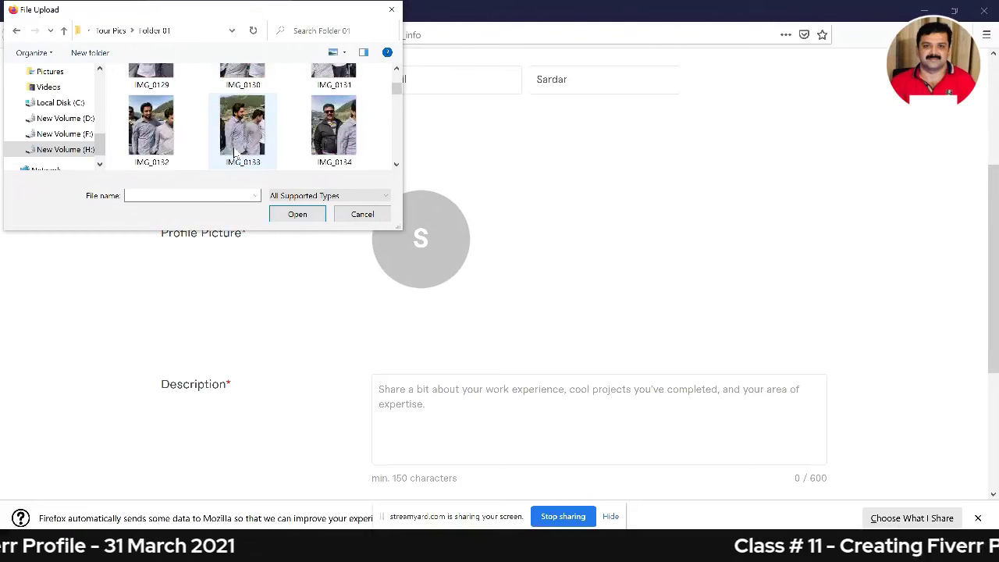
{"action": "scroll", "coordinate": [235, 153], "scroll_direction": "down", "scroll_amount": 6}
{"action": "scroll", "coordinate": [234, 154], "scroll_direction": "down", "scroll_amount": 2}
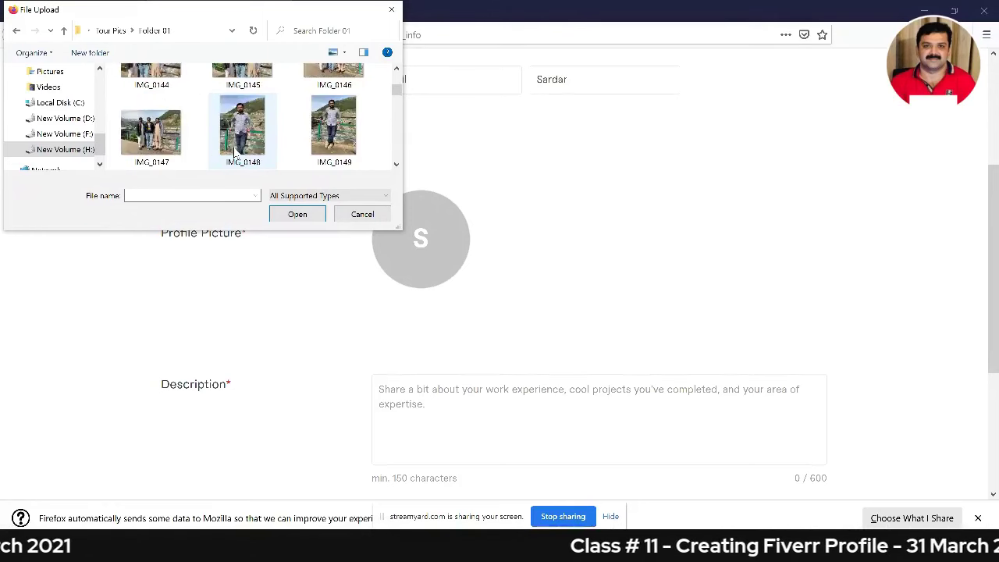
{"action": "scroll", "coordinate": [234, 154], "scroll_direction": "down", "scroll_amount": 3}
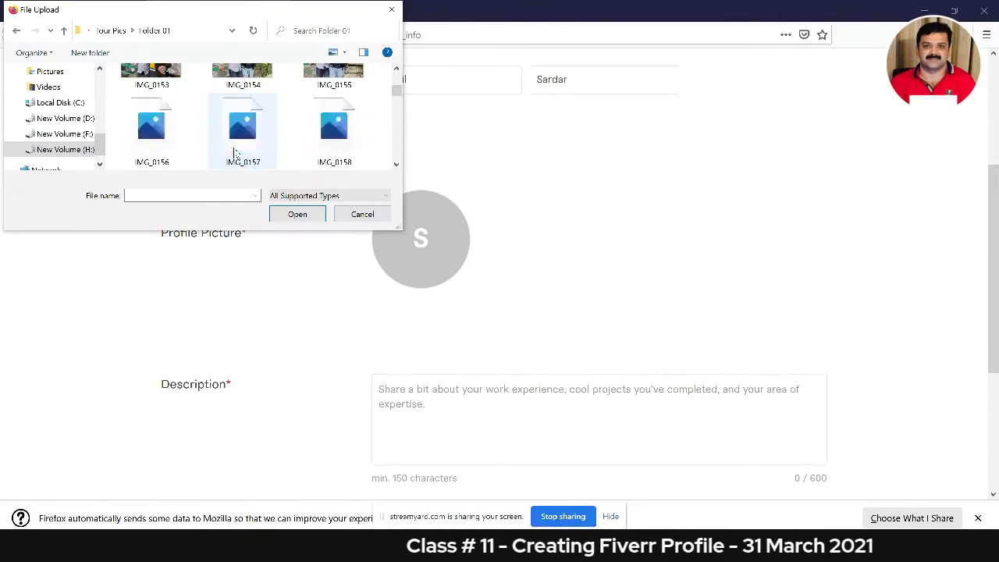
{"action": "scroll", "coordinate": [273, 140], "scroll_direction": "down", "scroll_amount": 1}
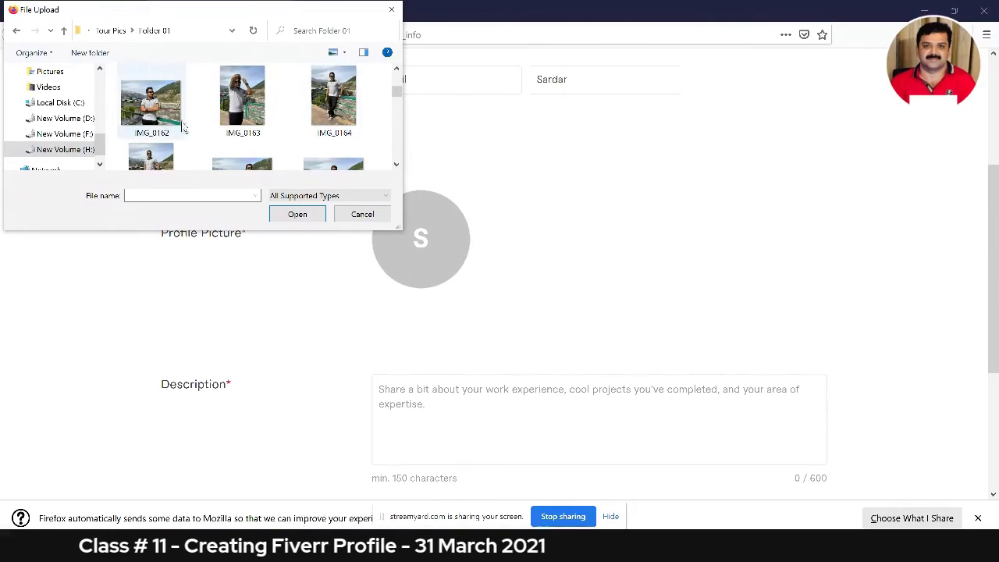
{"action": "scroll", "coordinate": [220, 129], "scroll_direction": "down", "scroll_amount": 1}
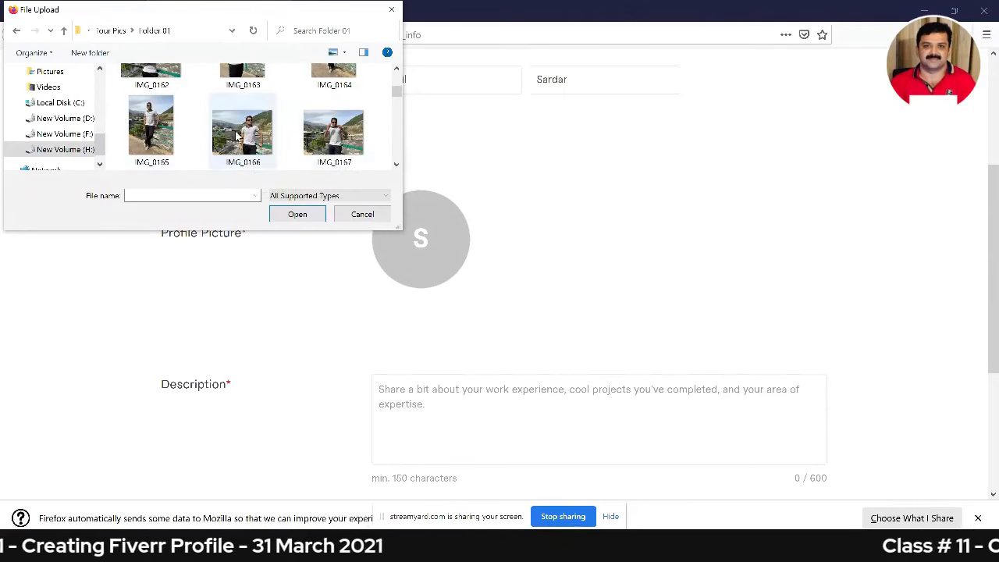
{"action": "scroll", "coordinate": [283, 142], "scroll_direction": "down", "scroll_amount": 1}
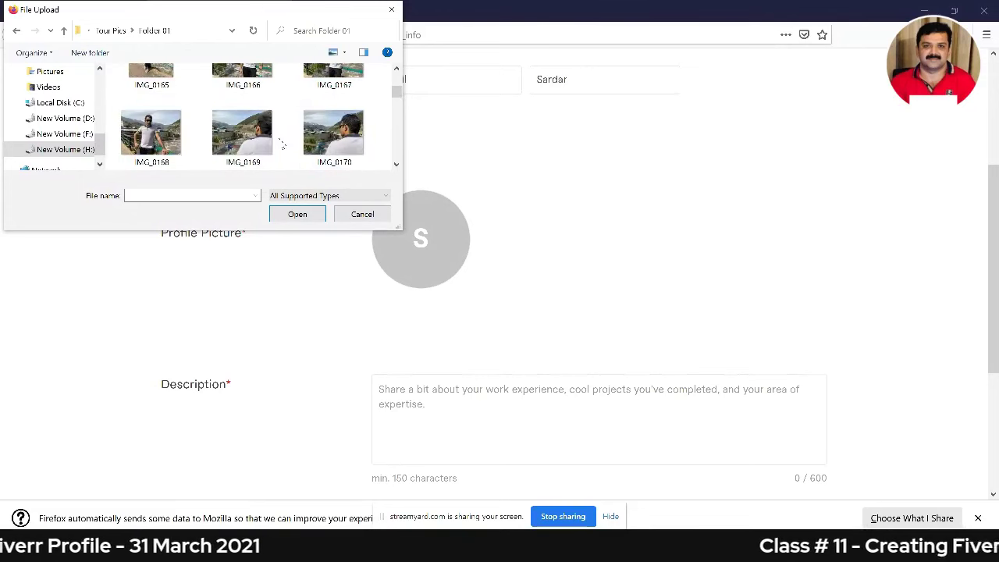
{"action": "left_click", "coordinate": [154, 144]}
{"action": "left_click", "coordinate": [316, 214]}
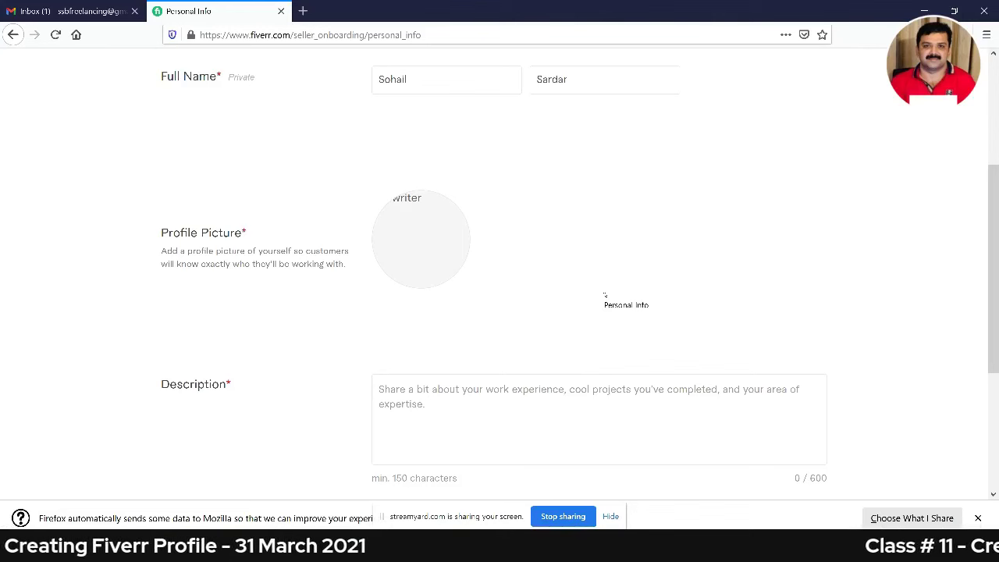
{"action": "scroll", "coordinate": [508, 270], "scroll_direction": "down", "scroll_amount": 1}
{"action": "scroll", "coordinate": [507, 271], "scroll_direction": "up", "scroll_amount": 5}
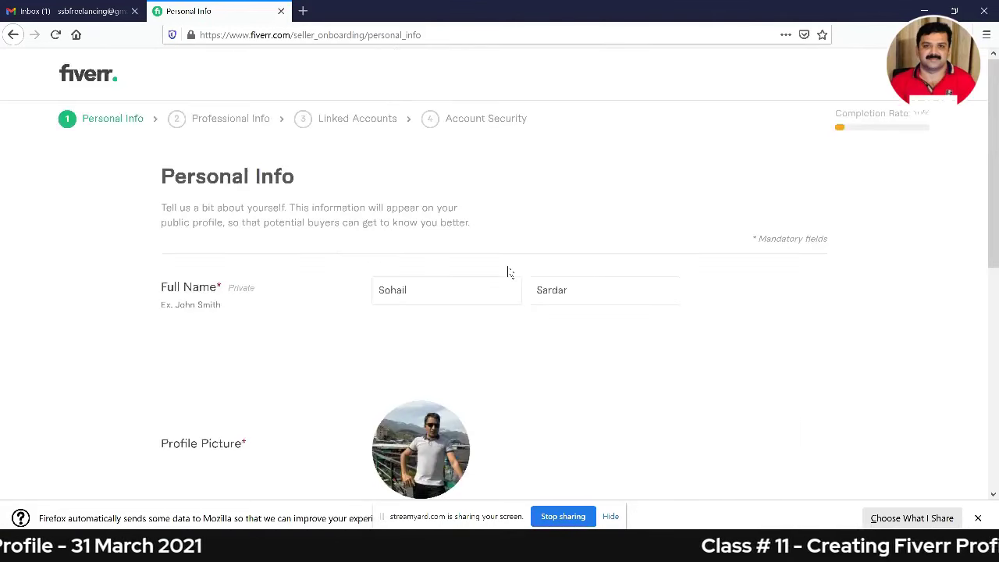
{"action": "scroll", "coordinate": [511, 297], "scroll_direction": "down", "scroll_amount": 3}
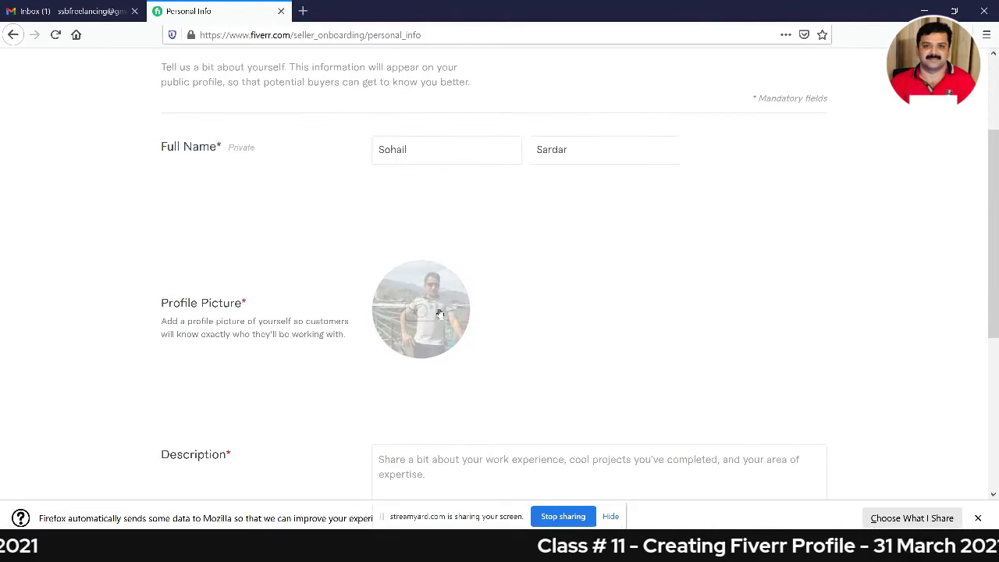
- Minimize the browser windows and open Folder 01 inside Tour Pics on New Volume (H:) in File Explorer
{"action": "key", "text": "super"}
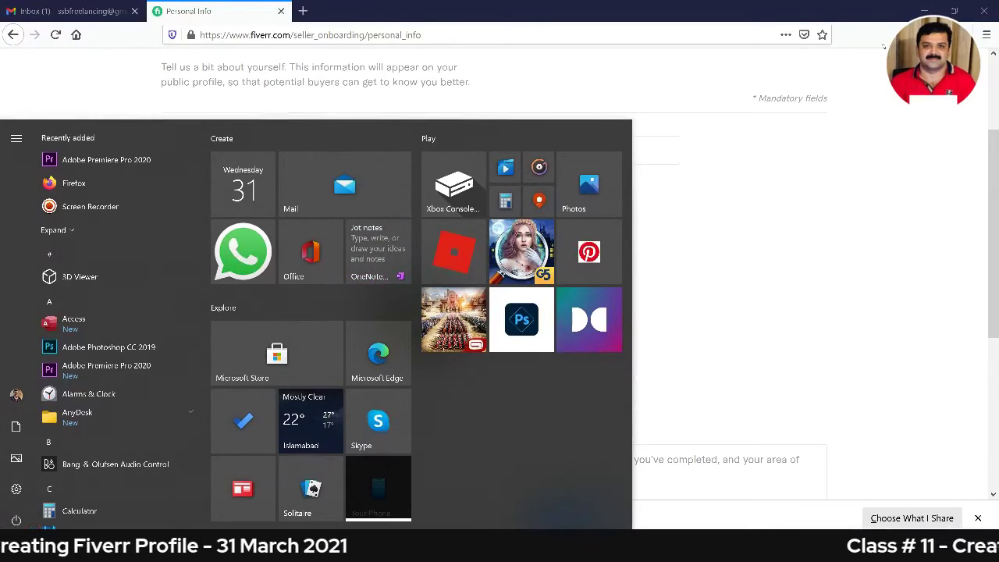
{"action": "left_click", "coordinate": [917, 12]}
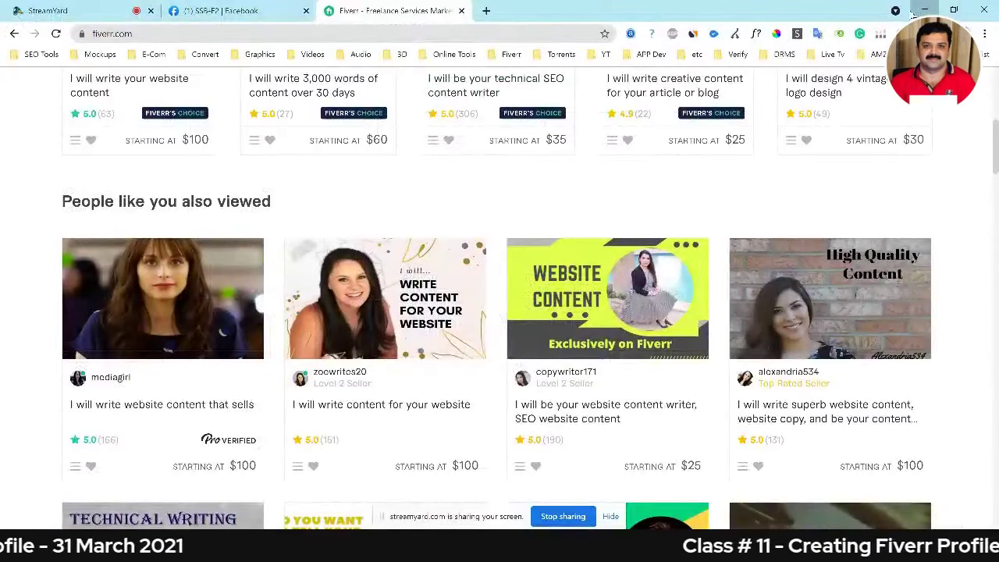
{"action": "left_click", "coordinate": [918, 11]}
{"action": "left_click", "coordinate": [919, 10]}
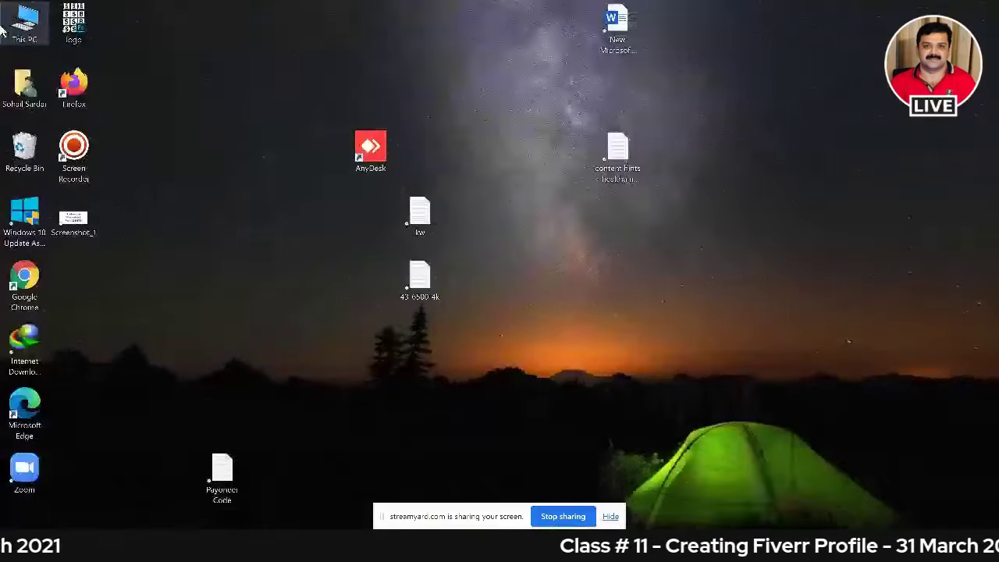
{"action": "double_click", "coordinate": [39, 39]}
{"action": "double_click", "coordinate": [772, 186]}
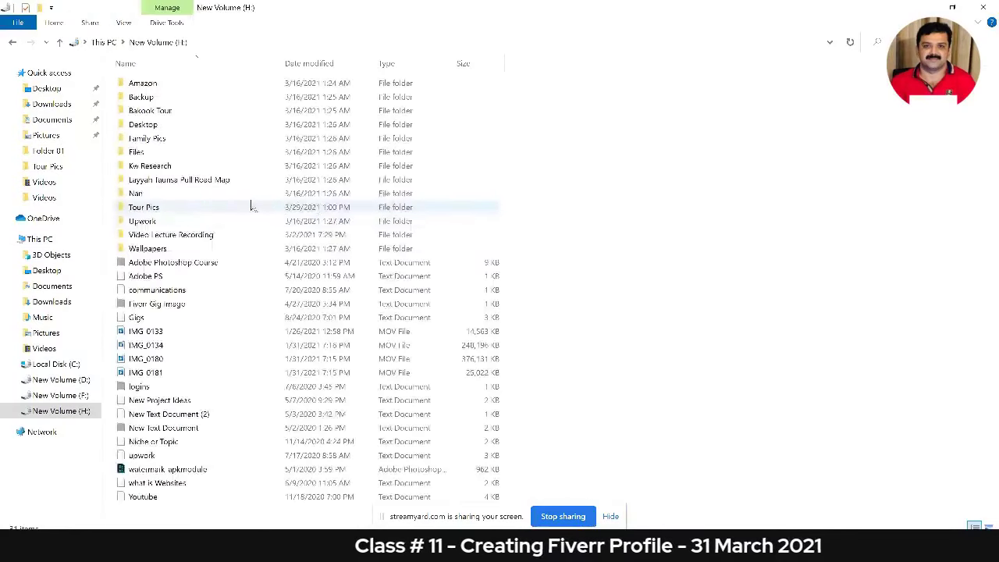
{"action": "double_click", "coordinate": [251, 206]}
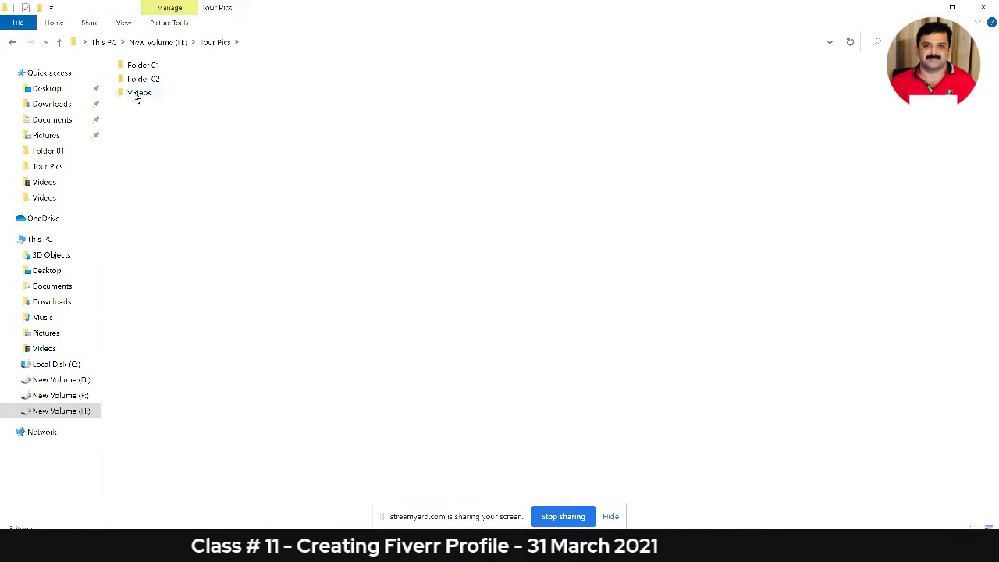
{"action": "double_click", "coordinate": [134, 66]}
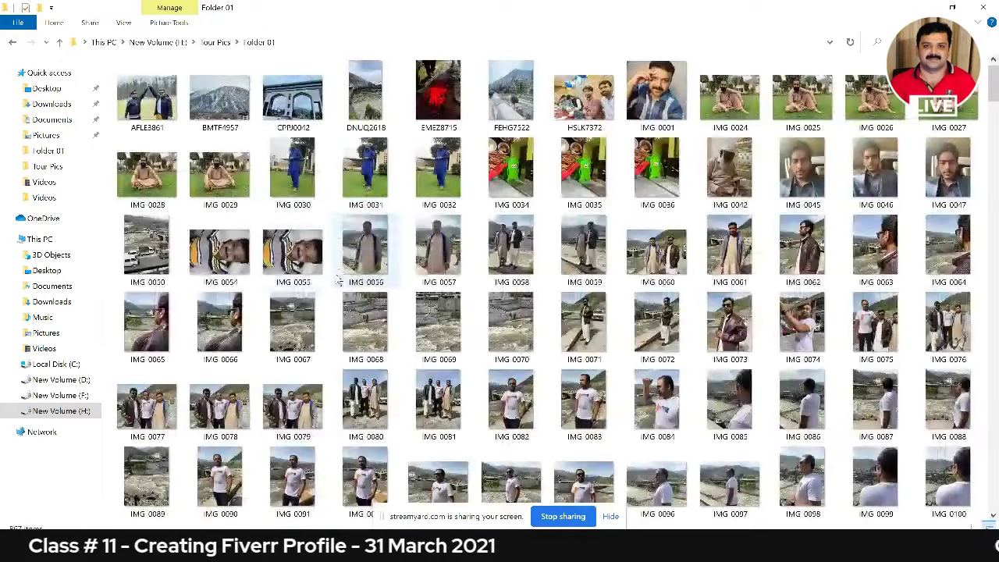
- Look through the photos in Folder 01 and open IMG_0160 in the Photos viewer
{"action": "scroll", "coordinate": [340, 297], "scroll_direction": "down", "scroll_amount": 5}
{"action": "scroll", "coordinate": [339, 295], "scroll_direction": "down", "scroll_amount": 10}
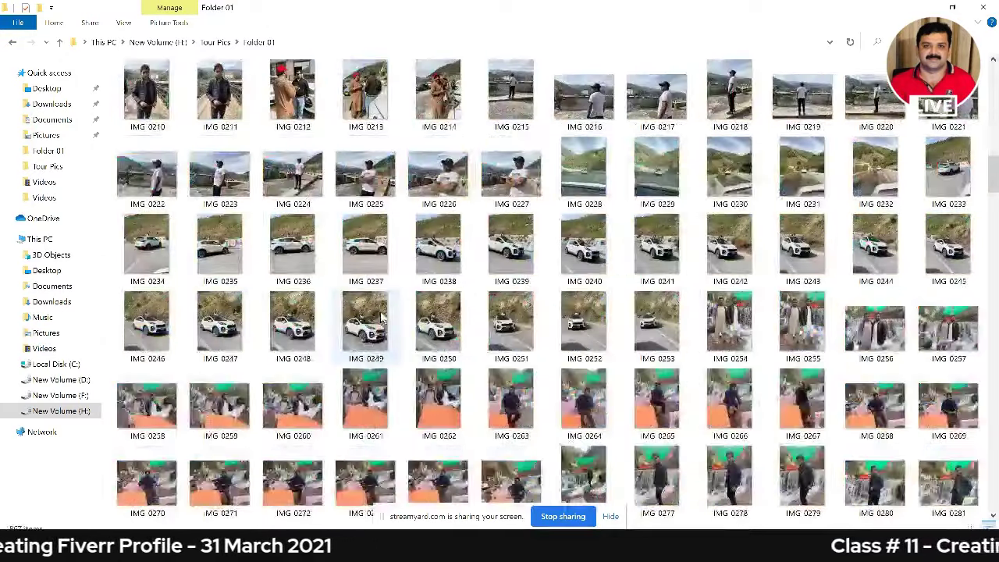
{"action": "scroll", "coordinate": [426, 235], "scroll_direction": "up", "scroll_amount": 3}
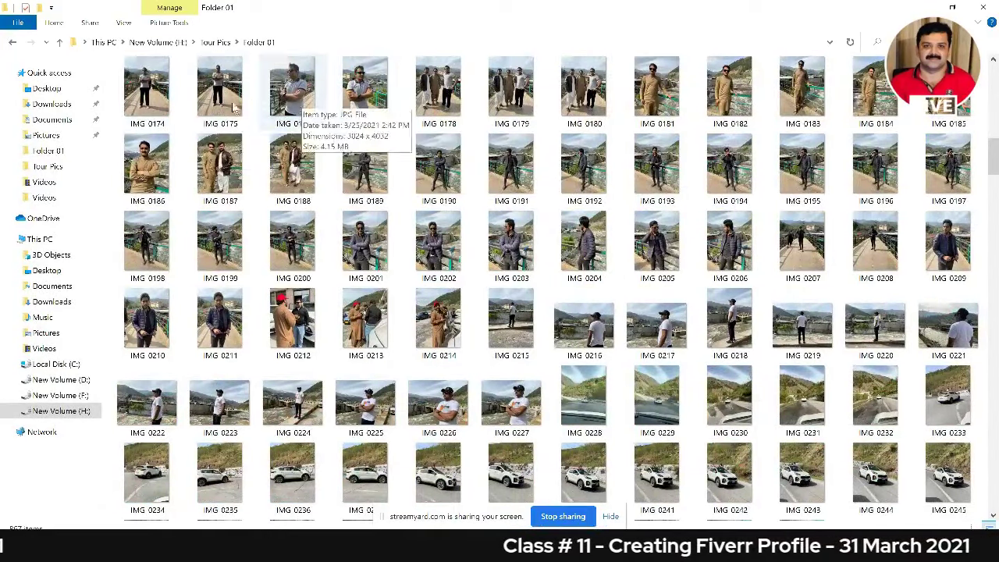
{"action": "scroll", "coordinate": [896, 129], "scroll_direction": "up", "scroll_amount": 3}
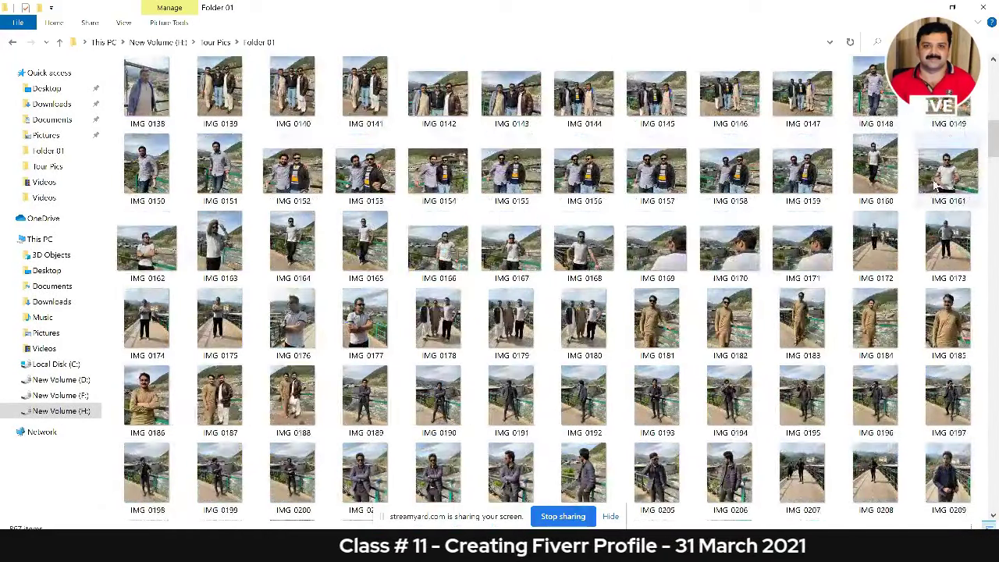
{"action": "double_click", "coordinate": [890, 168]}
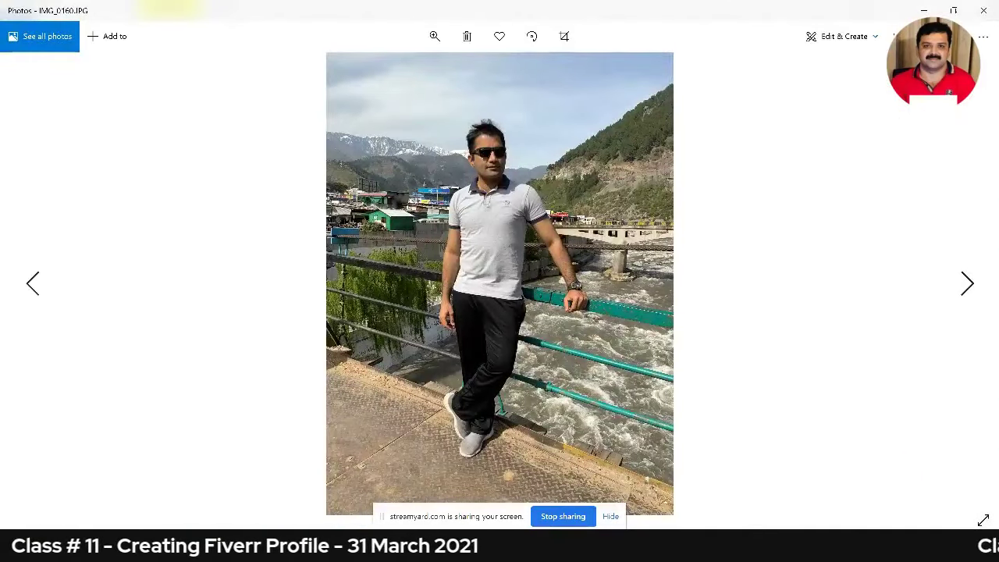
- Edit IMG_0160 and crop it to a nearly square head-and-torso portrait with the man near the centre
{"action": "left_click", "coordinate": [840, 39]}
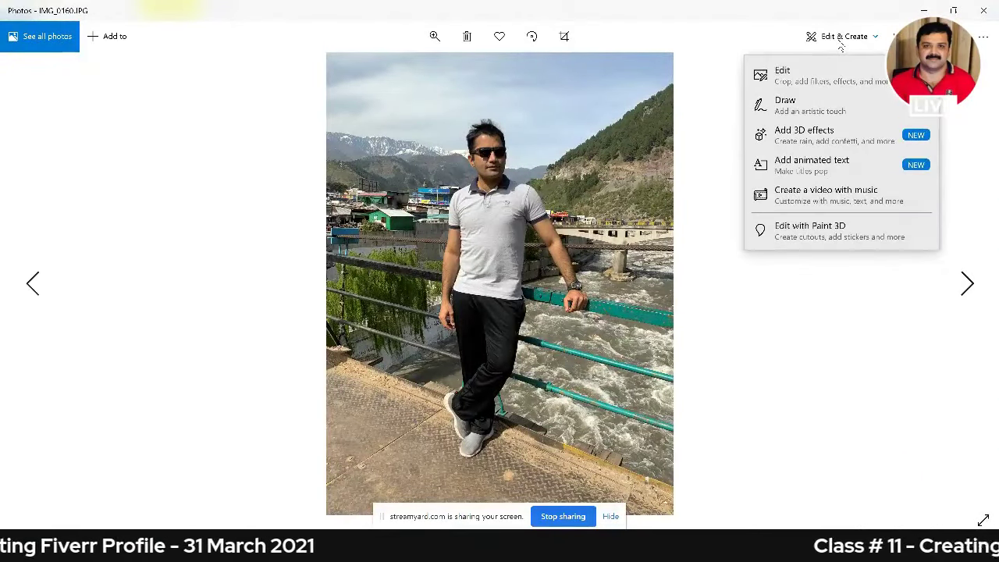
{"action": "left_click", "coordinate": [776, 74]}
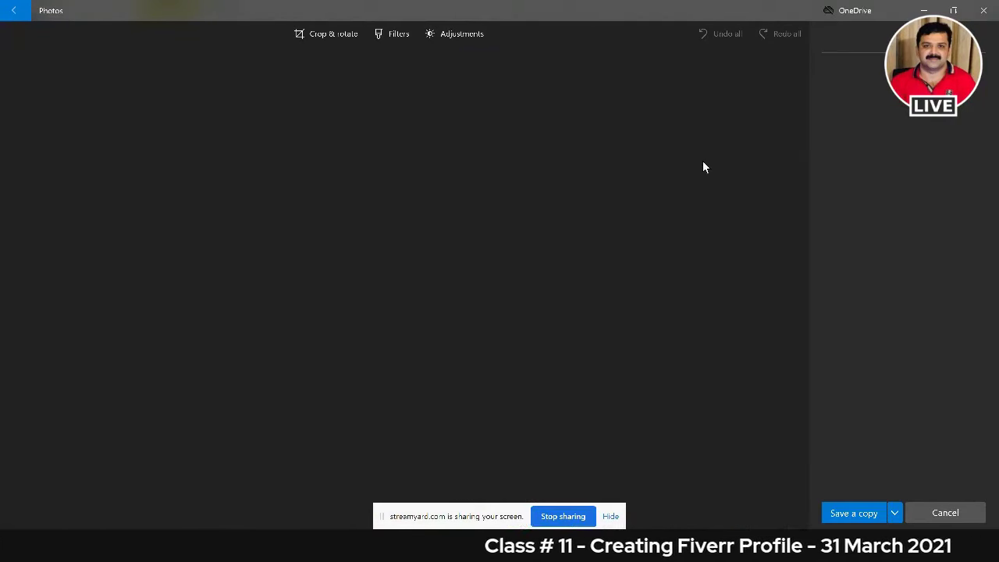
{"action": "left_click", "coordinate": [305, 33]}
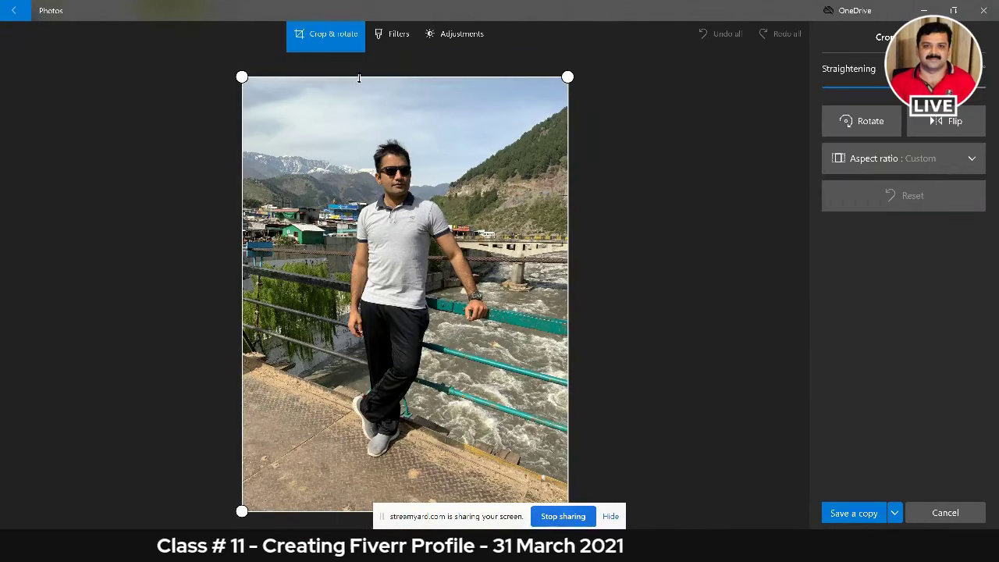
{"action": "left_click_drag", "start_coordinate": [359, 78], "coordinate": [362, 127]}
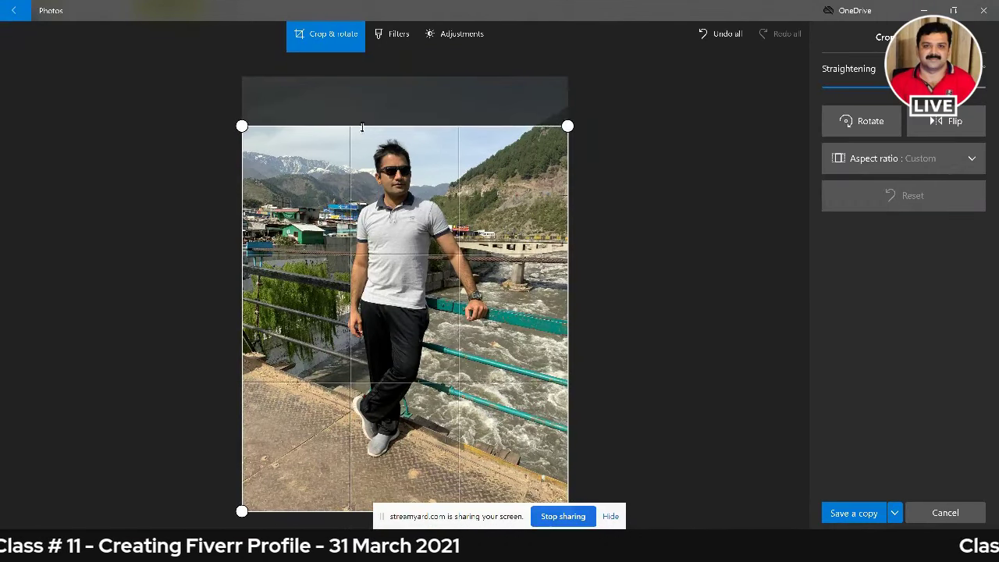
{"action": "left_click_drag", "start_coordinate": [366, 510], "coordinate": [367, 227]}
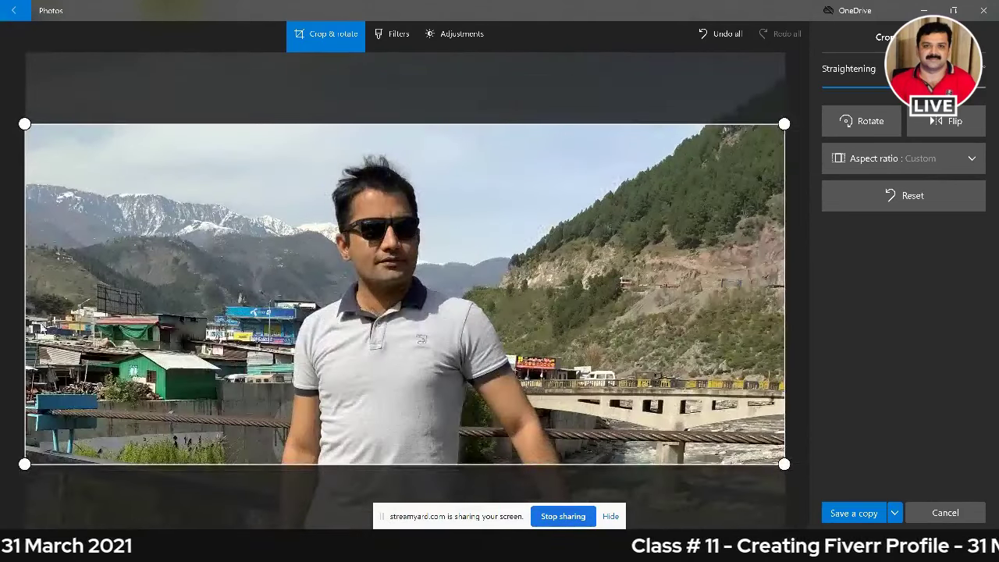
{"action": "left_click_drag", "start_coordinate": [25, 335], "coordinate": [251, 344]}
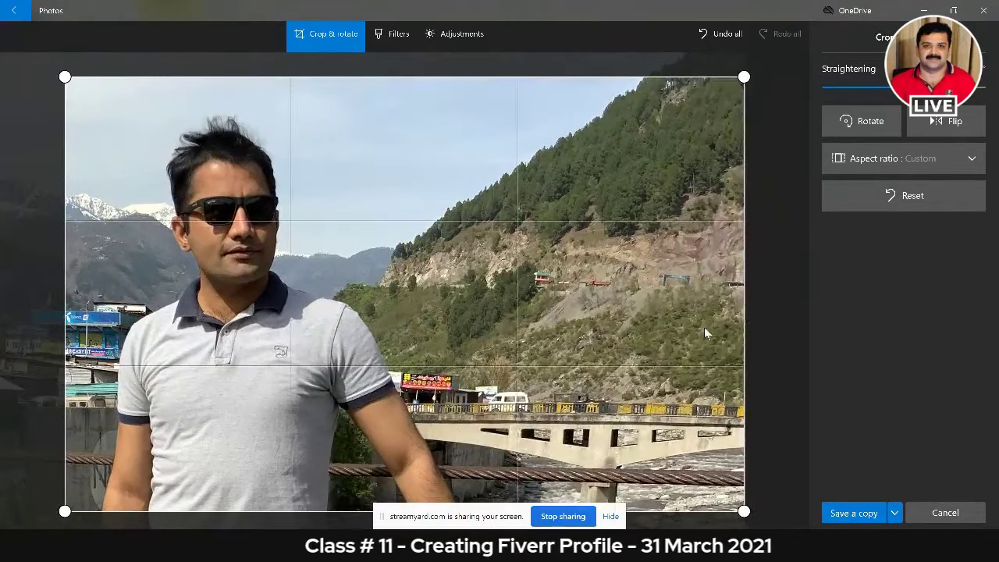
{"action": "left_click_drag", "start_coordinate": [744, 328], "coordinate": [439, 328]}
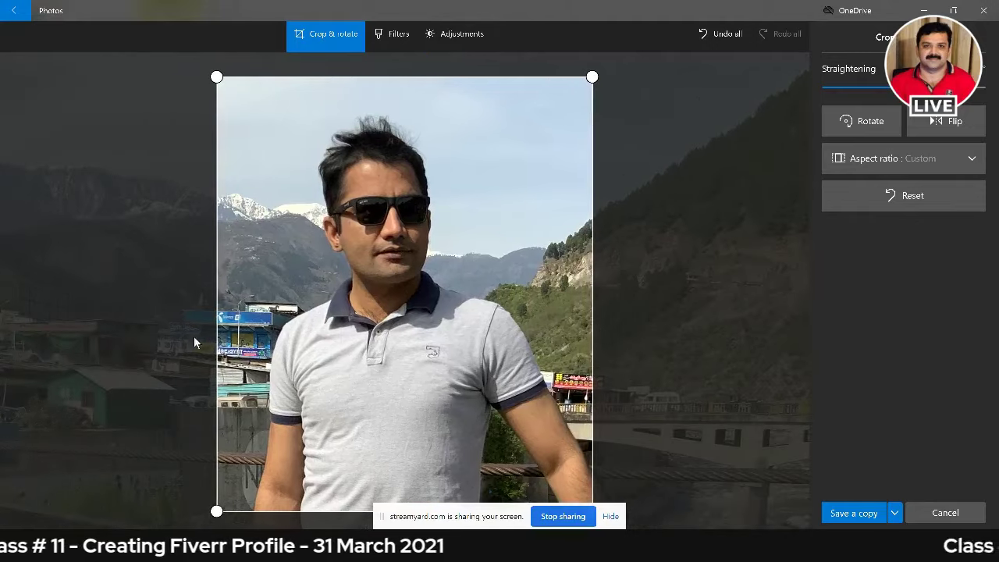
{"action": "left_click_drag", "start_coordinate": [221, 326], "coordinate": [187, 328]}
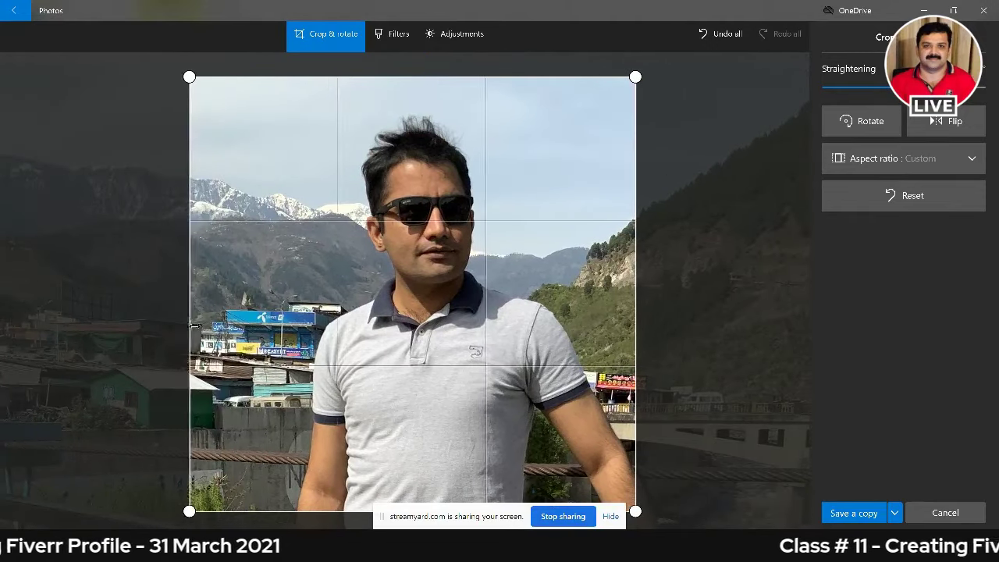
{"action": "left_click_drag", "start_coordinate": [627, 324], "coordinate": [637, 324]}
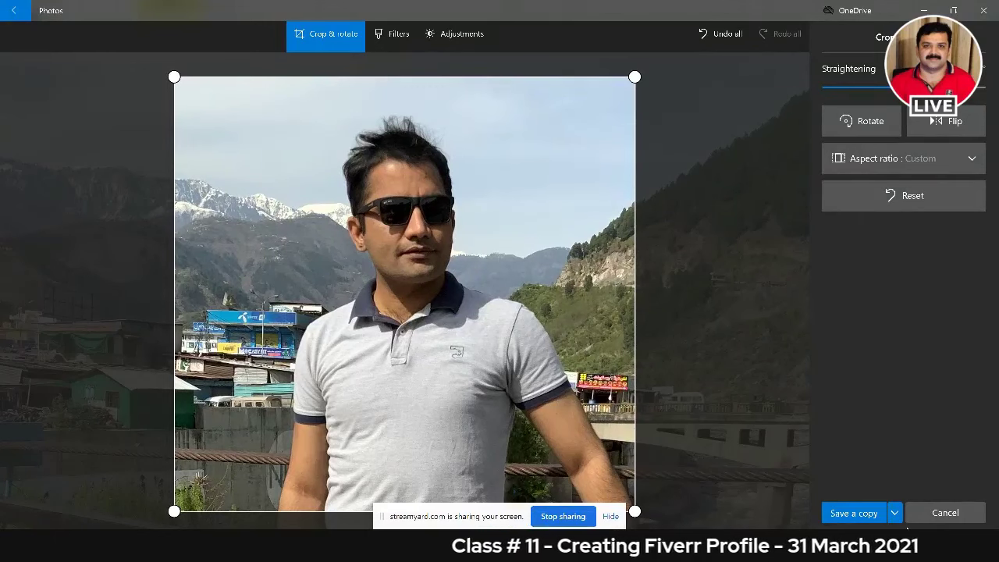
- Save a copy of the cropped photo to the Desktop as IMG_0160 in JPG format, and close the photo viewer and folder window
{"action": "left_click", "coordinate": [875, 515]}
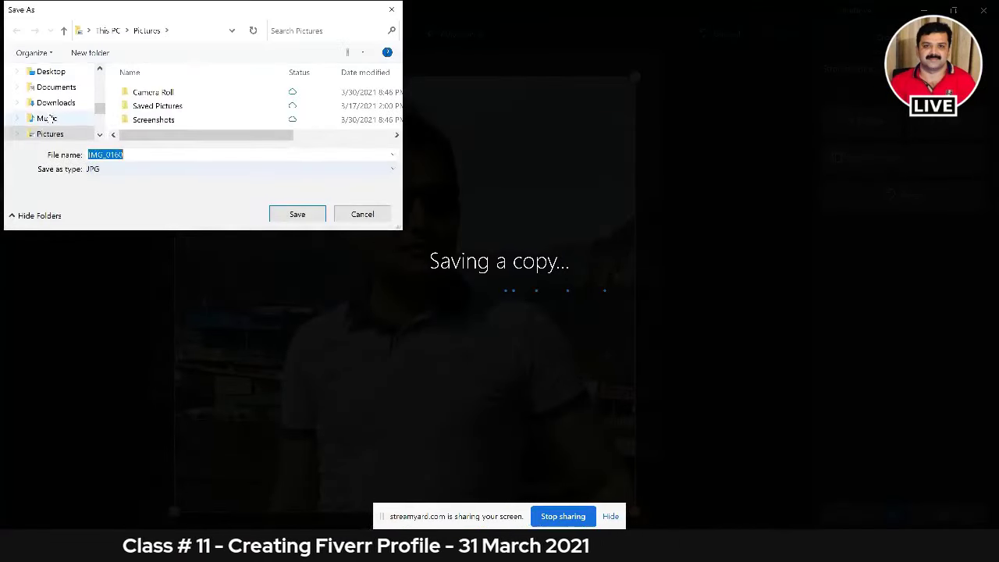
{"action": "scroll", "coordinate": [55, 99], "scroll_direction": "down", "scroll_amount": 2}
{"action": "scroll", "coordinate": [55, 99], "scroll_direction": "up", "scroll_amount": 3}
{"action": "left_click", "coordinate": [51, 97]}
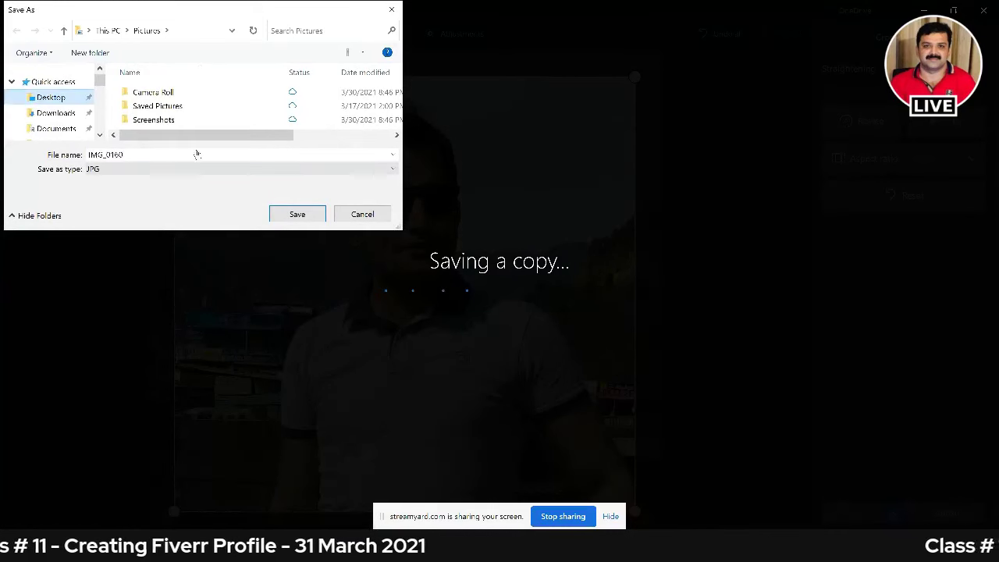
{"action": "left_click", "coordinate": [289, 215]}
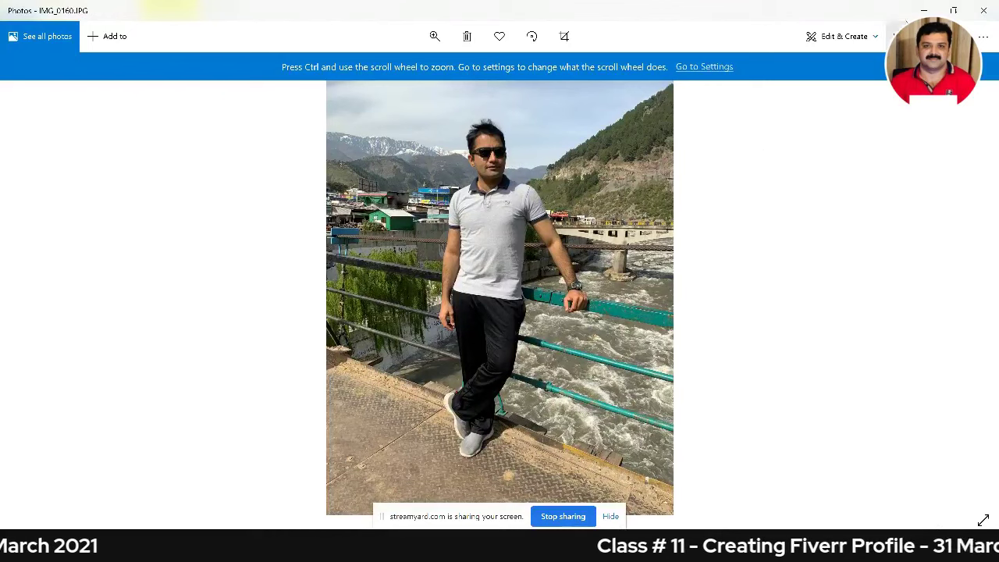
{"action": "left_click", "coordinate": [983, 10]}
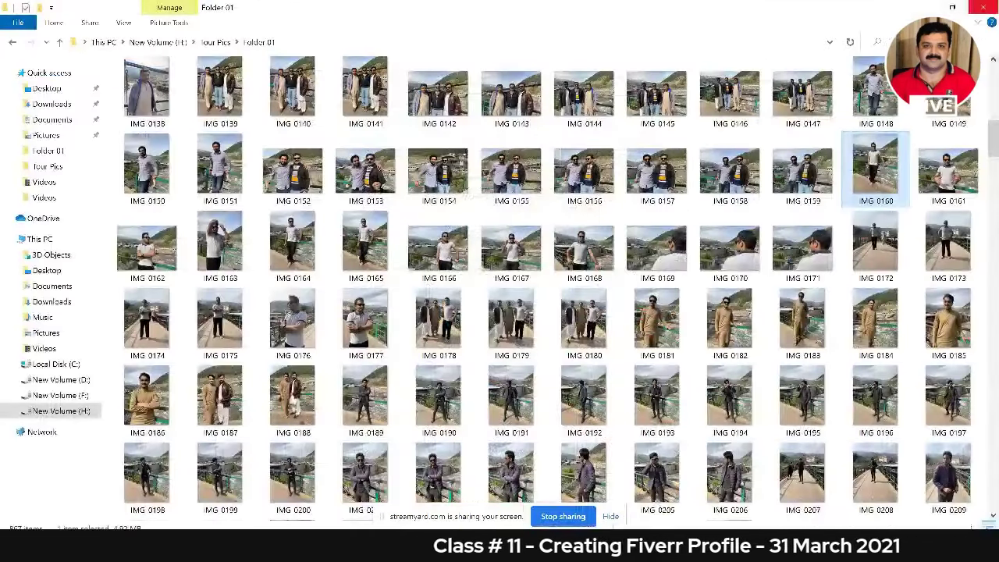
{"action": "left_click", "coordinate": [982, 10]}
- Return to Fiverr's Personal Info form in Firefox and replace the profile picture with IMG_0160 from the Desktop
{"action": "left_click", "coordinate": [235, 550]}
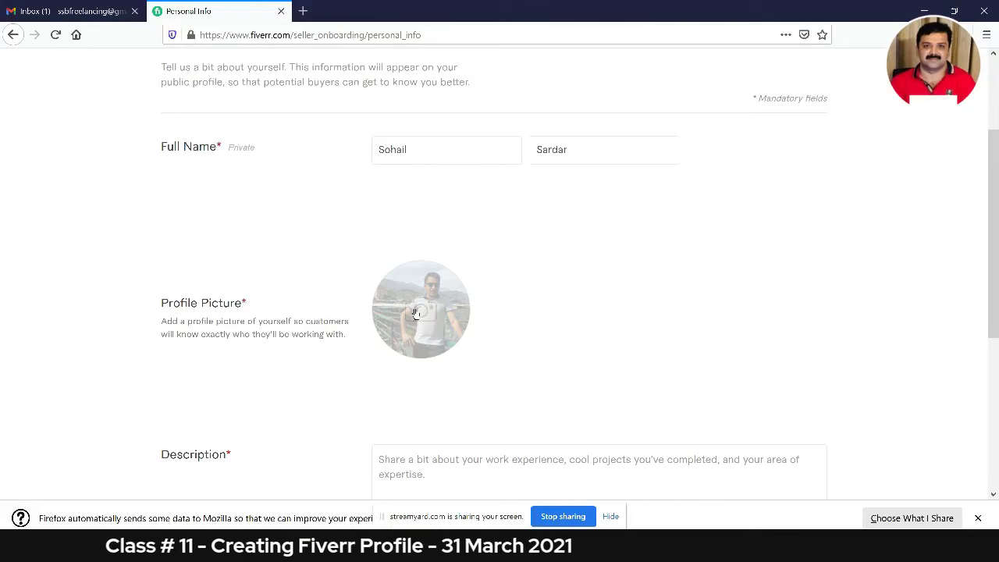
{"action": "left_click", "coordinate": [415, 313]}
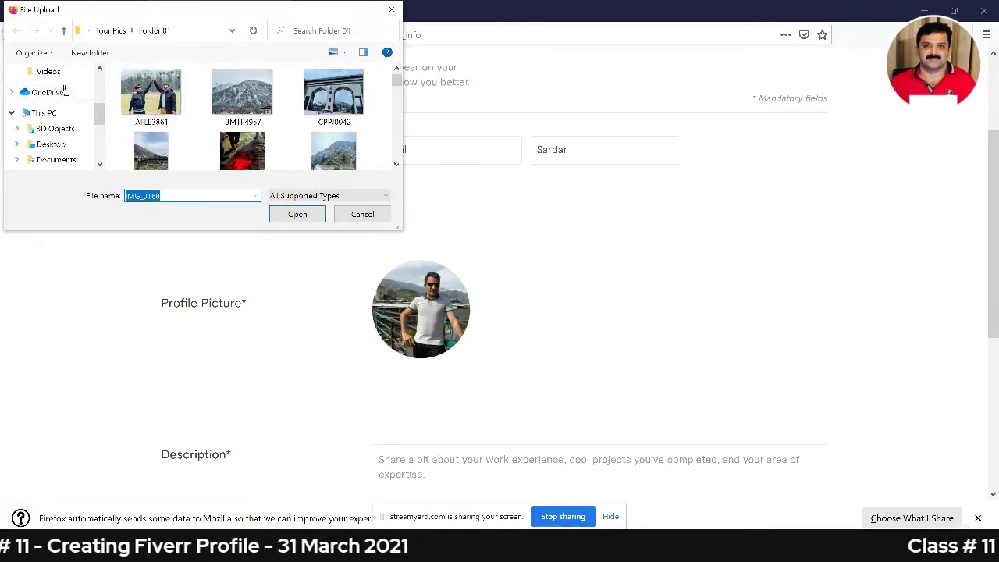
{"action": "scroll", "coordinate": [55, 101], "scroll_direction": "up", "scroll_amount": 3}
{"action": "left_click", "coordinate": [52, 98]}
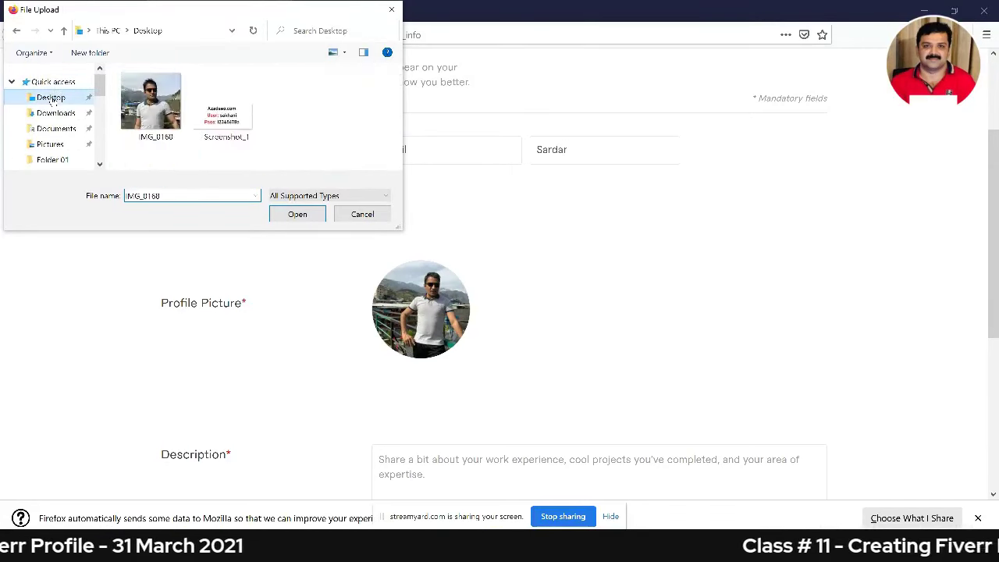
{"action": "left_click", "coordinate": [151, 101]}
{"action": "left_click", "coordinate": [297, 214]}
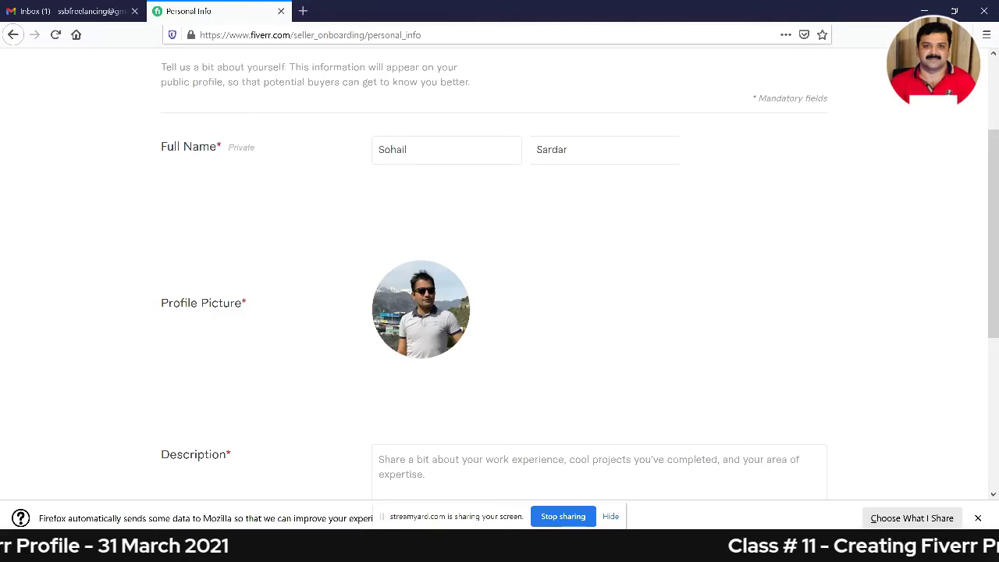
- Capture the Description section, mark its 150-character minimum and 600-character limit with red arrows, and copy the annotated screenshot
{"action": "mouse_move", "coordinate": [168, 550]}
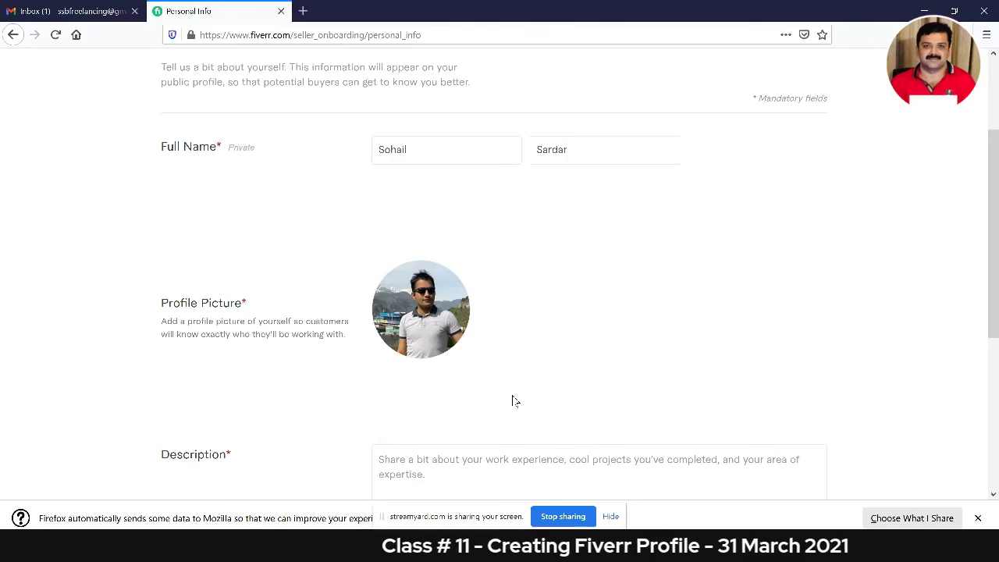
{"action": "scroll", "coordinate": [513, 391], "scroll_direction": "down", "scroll_amount": 3}
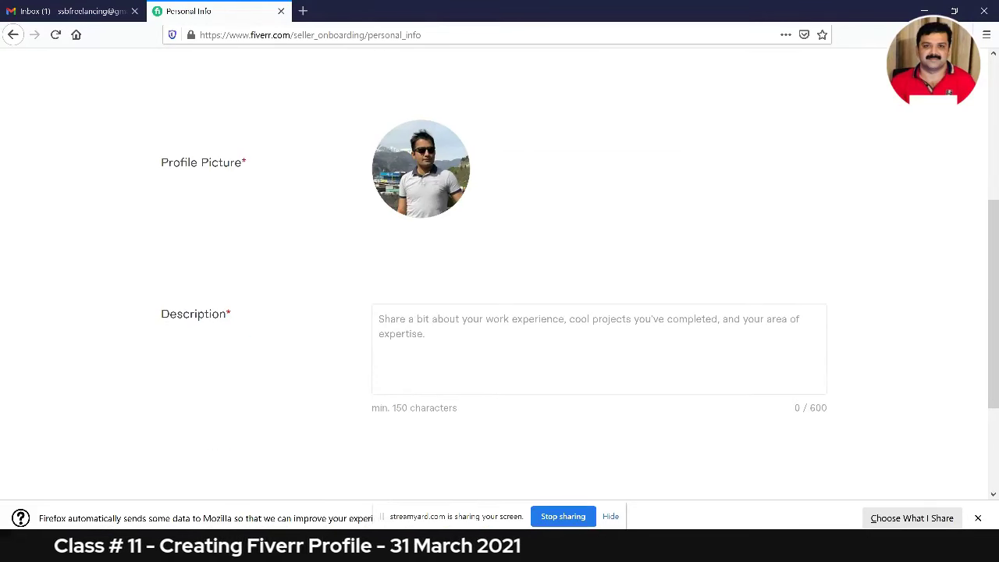
{"action": "scroll", "coordinate": [229, 417], "scroll_direction": "down", "scroll_amount": 3}
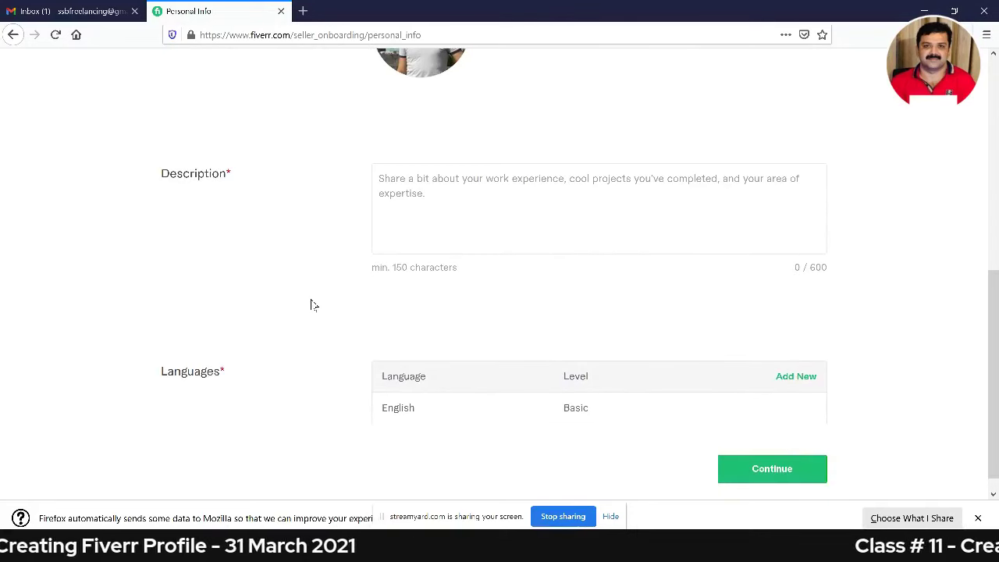
{"action": "key", "text": "Print"}
{"action": "left_click_drag", "start_coordinate": [131, 136], "coordinate": [872, 289]}
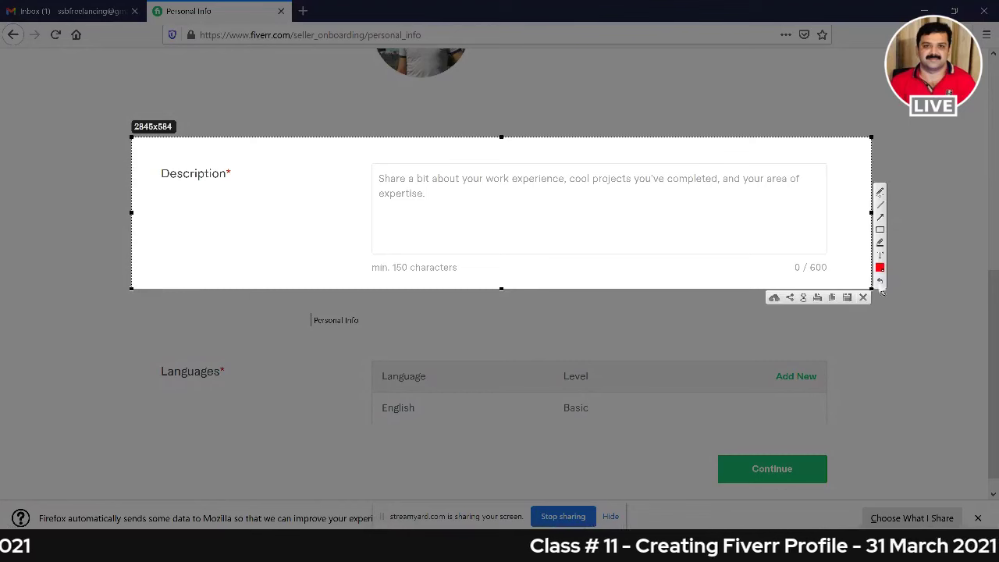
{"action": "mouse_move", "coordinate": [890, 145]}
{"action": "left_mouse_down"}
{"action": "mouse_move", "coordinate": [810, 245]}
{"action": "mouse_move", "coordinate": [815, 267]}
{"action": "left_mouse_up"}
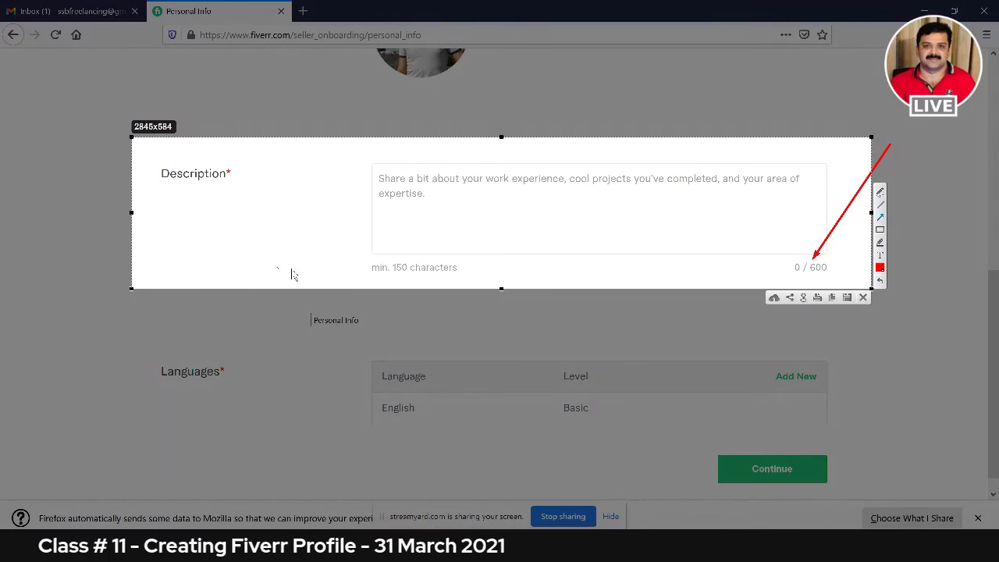
{"action": "left_click_drag", "start_coordinate": [336, 221], "coordinate": [396, 268]}
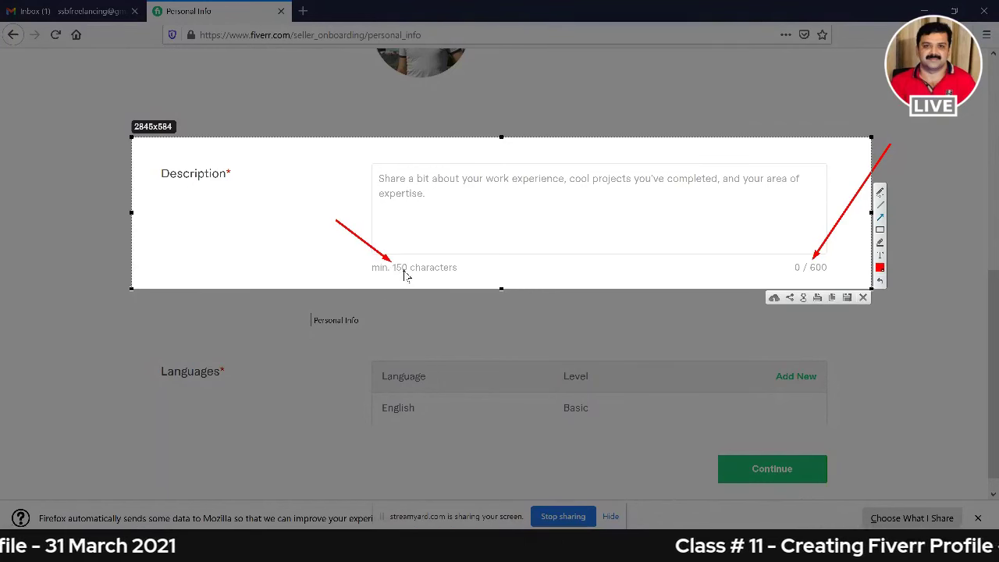
{"action": "key", "text": "ctrl+c"}
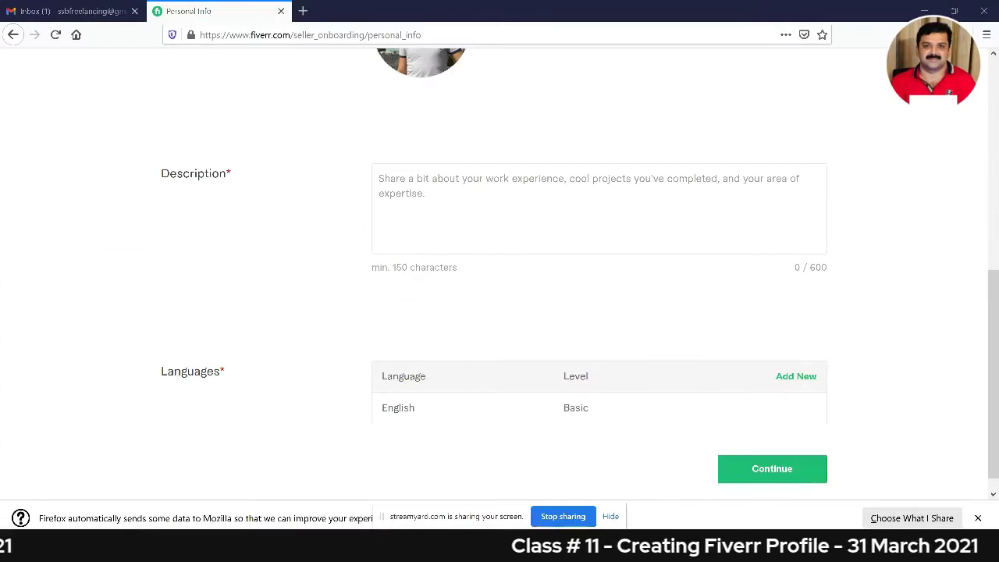
- Switch to the copywriter's Fiverr seller profile in Chrome and copy a screenshot of the profile's Description section
{"action": "key", "text": "alt+Tab"}
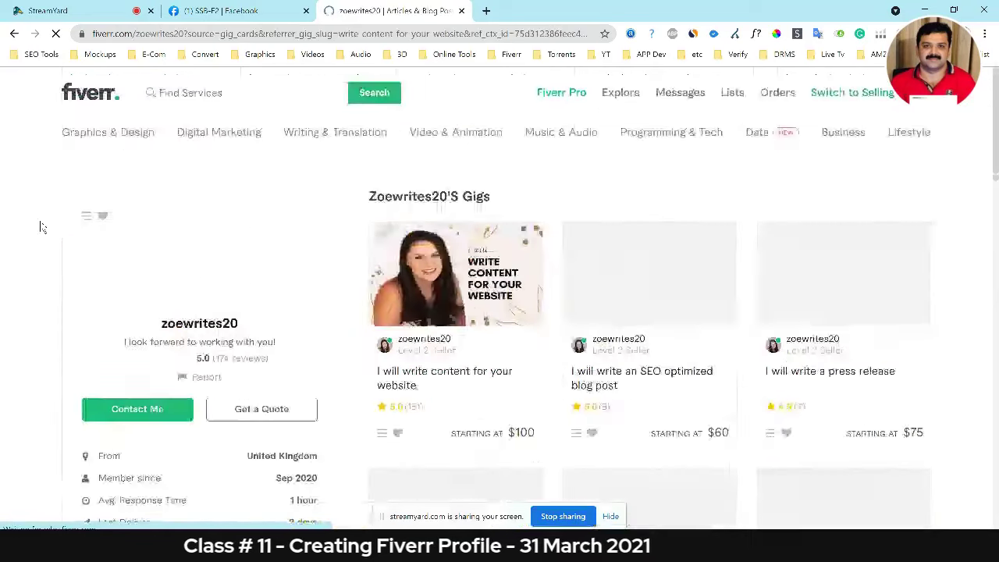
{"action": "scroll", "coordinate": [78, 312], "scroll_direction": "down", "scroll_amount": 3}
{"action": "scroll", "coordinate": [78, 312], "scroll_direction": "down", "scroll_amount": 3}
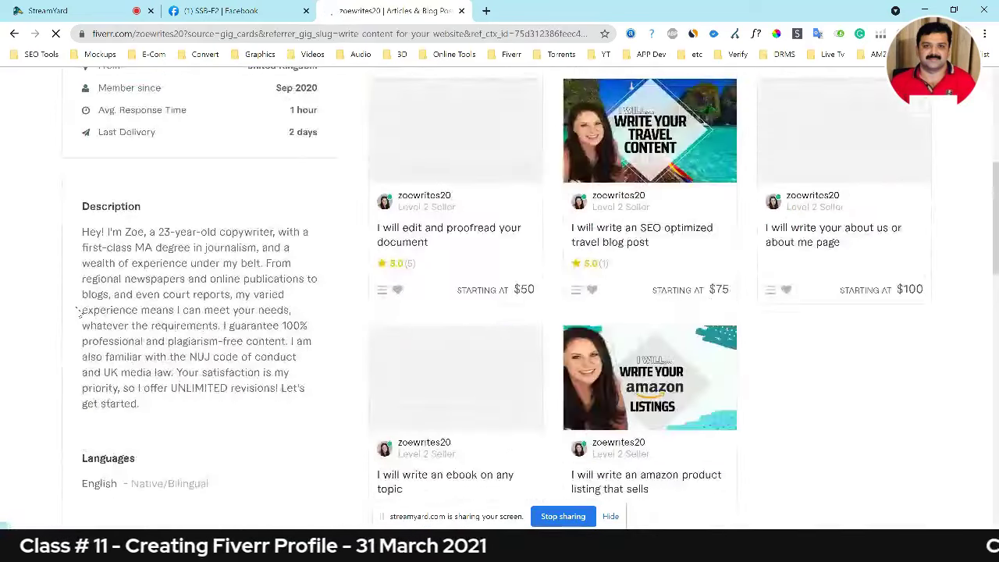
{"action": "key", "text": "Print"}
{"action": "left_click_drag", "start_coordinate": [68, 191], "coordinate": [336, 427]}
{"action": "key", "text": "ctrl+c"}
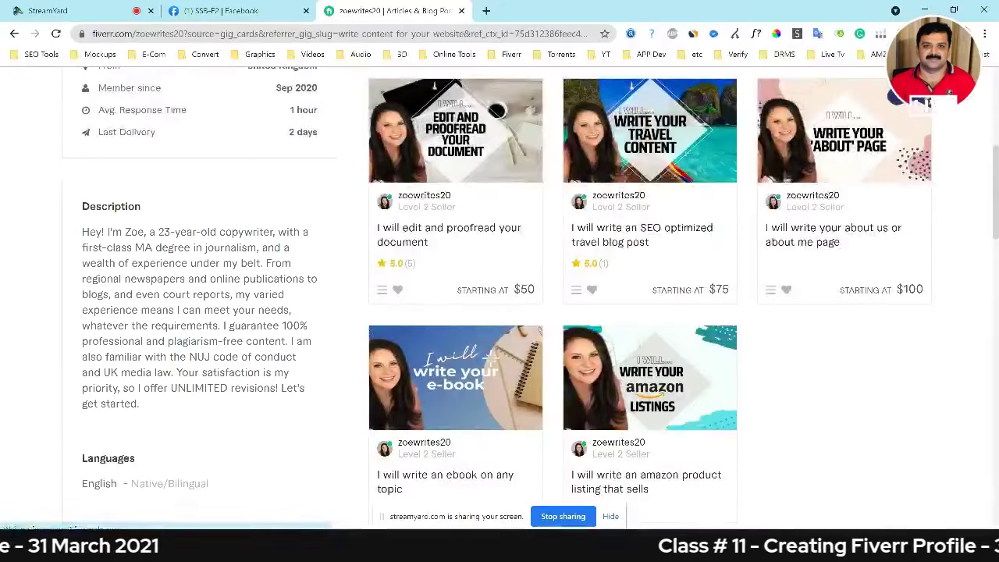
{"action": "key", "text": "alt+Tab"}
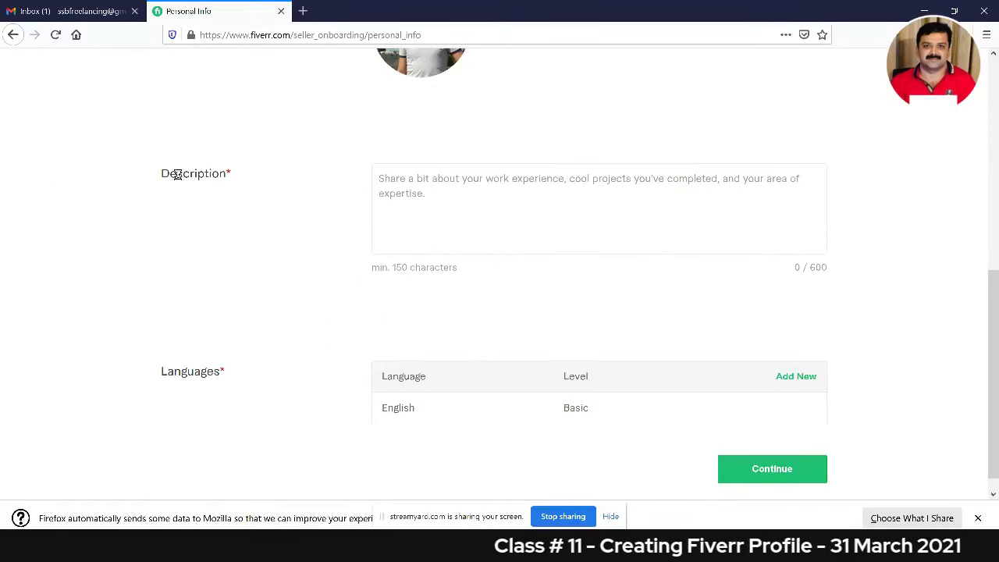
{"action": "key", "text": "Print"}
{"action": "left_click_drag", "start_coordinate": [148, 160], "coordinate": [837, 276]}
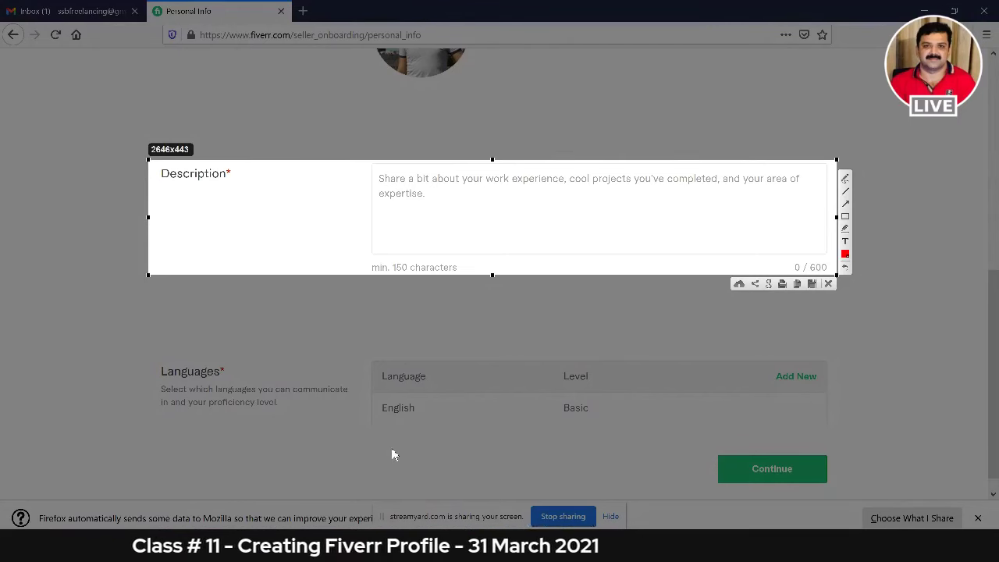
{"action": "key", "text": "Escape"}
- Return to the copywriter's seller profile and read through the Description as an example, highlighting its sentences
{"action": "key", "text": "alt+Tab"}
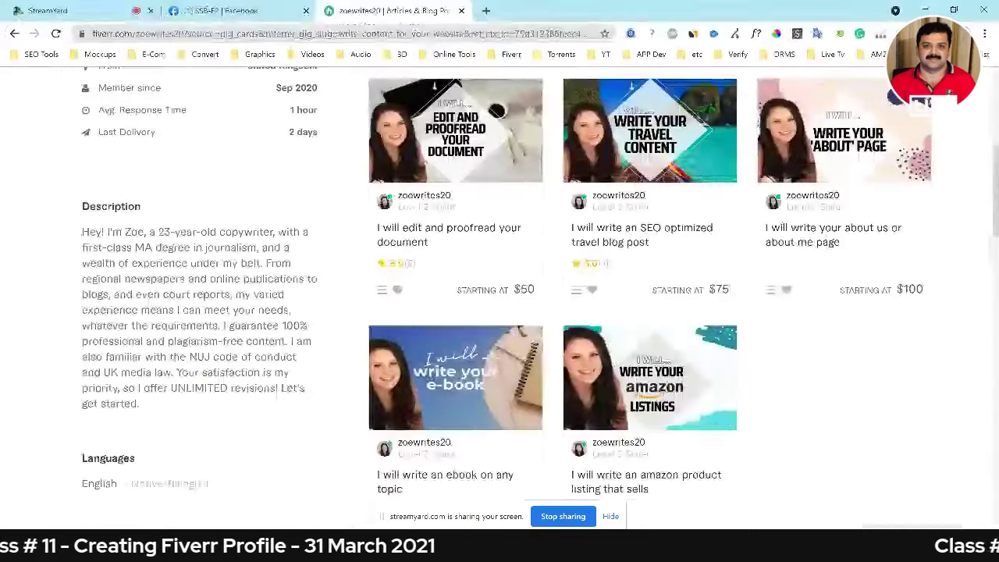
{"action": "left_click_drag", "start_coordinate": [83, 232], "coordinate": [246, 264]}
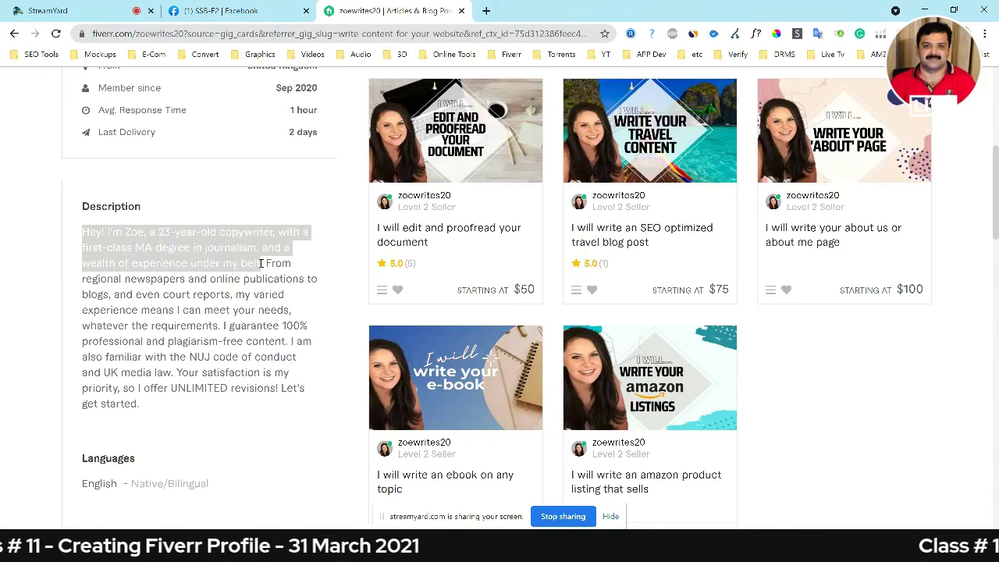
{"action": "left_click_drag", "start_coordinate": [261, 264], "coordinate": [282, 341]}
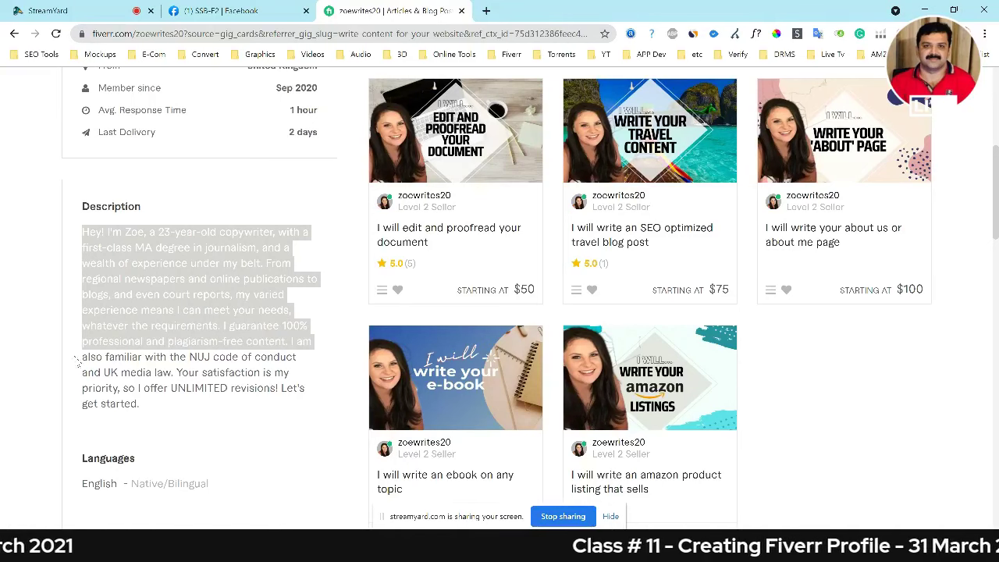
{"action": "left_click_drag", "start_coordinate": [78, 362], "coordinate": [247, 361]}
{"action": "left_click", "coordinate": [317, 358]}
- Switch to StreamYard and display the viewer's comment "Sir picture change ho sakti Hy???" on the live stream
{"action": "left_click", "coordinate": [48, 10]}
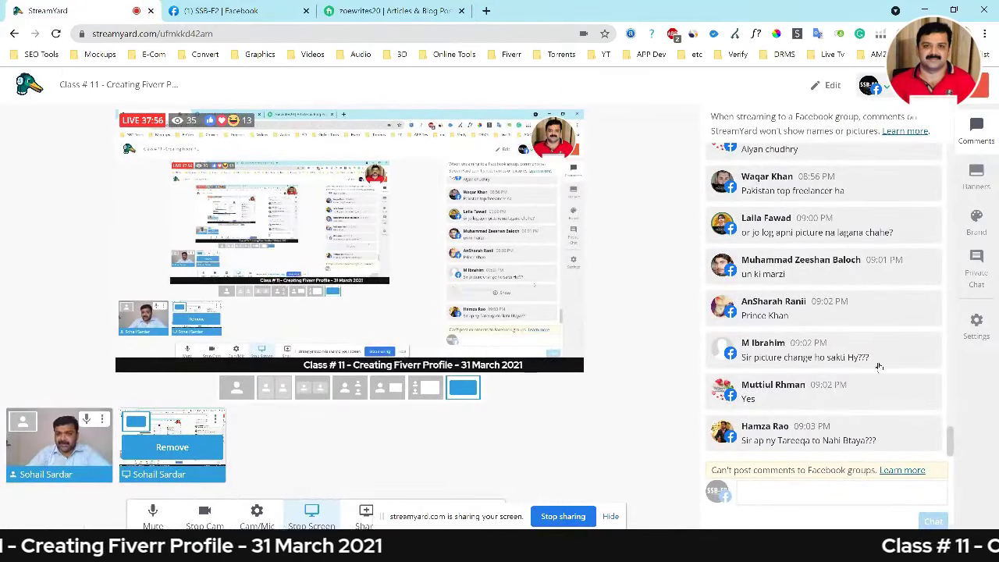
{"action": "left_click", "coordinate": [829, 350]}
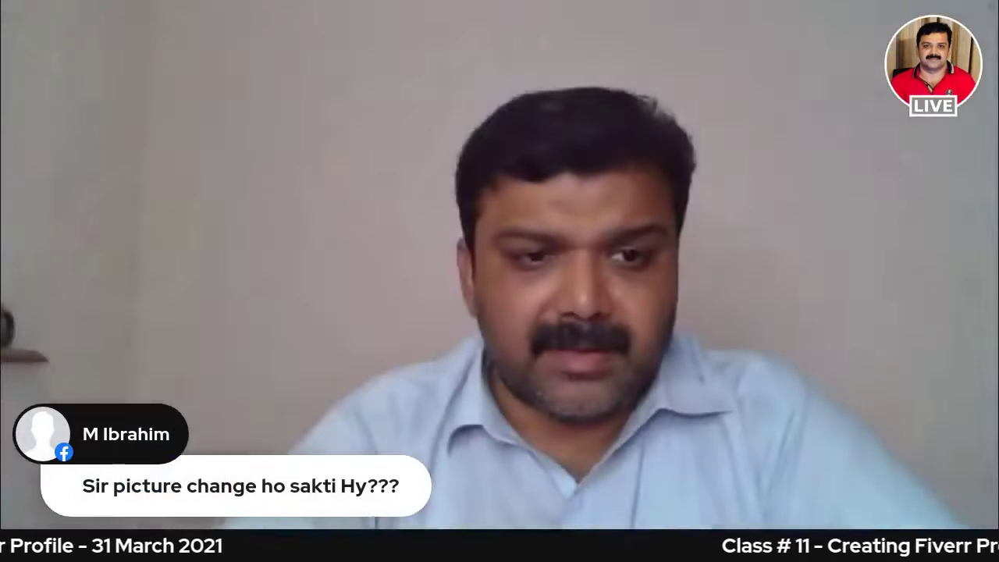
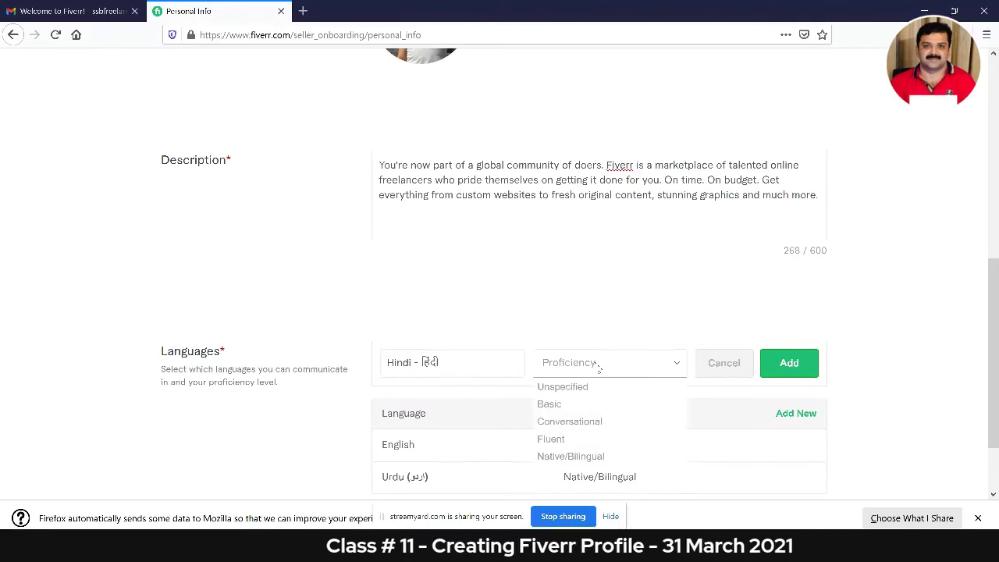
- Add Hindi at Fluent level and Punjabi at Native/Bilingual level to the profile's languages
{"action": "left_click", "coordinate": [613, 438]}
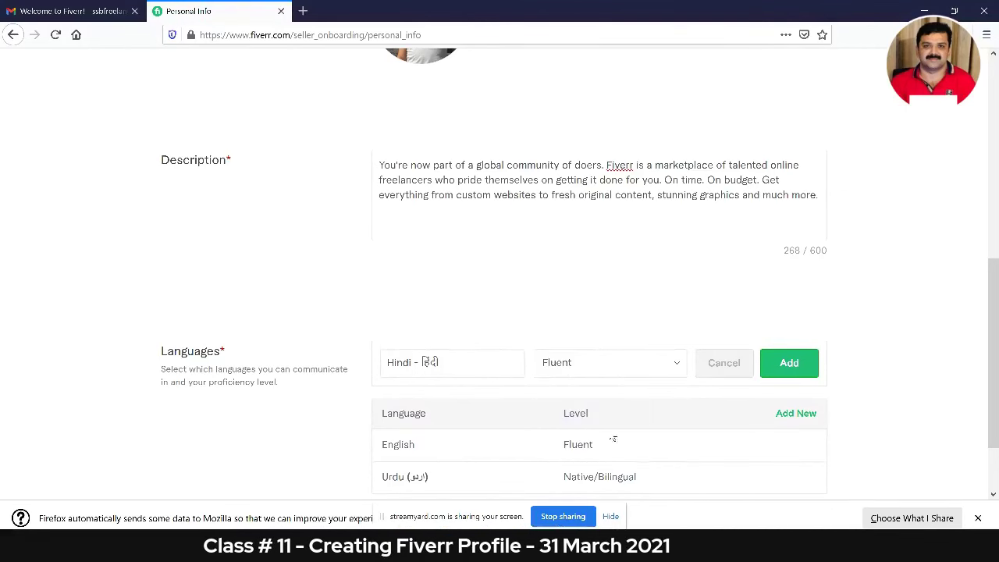
{"action": "left_click", "coordinate": [790, 367]}
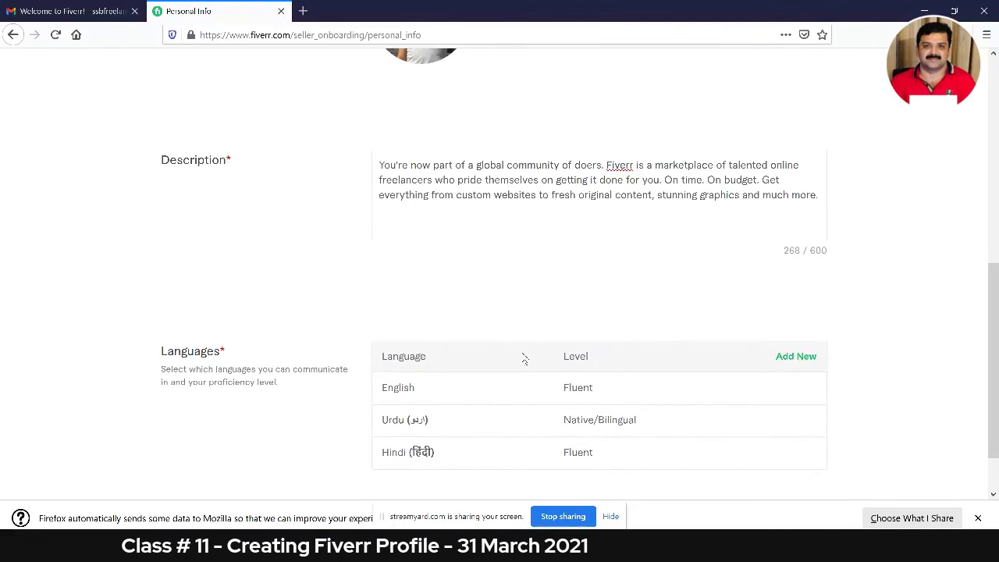
{"action": "left_click", "coordinate": [798, 356]}
{"action": "type", "text": "P"}
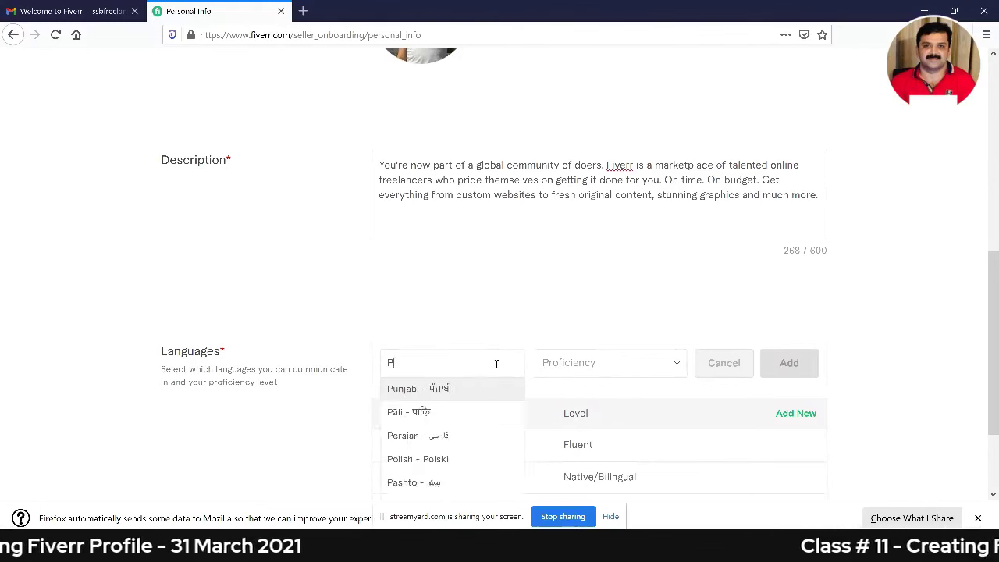
{"action": "type", "text": "unj"}
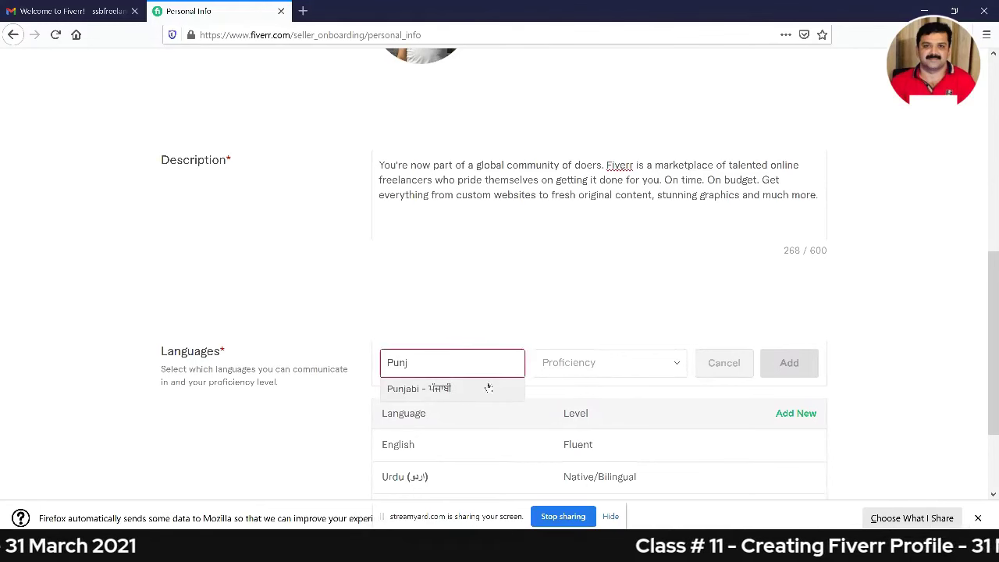
{"action": "left_click", "coordinate": [469, 388]}
{"action": "left_click", "coordinate": [593, 362]}
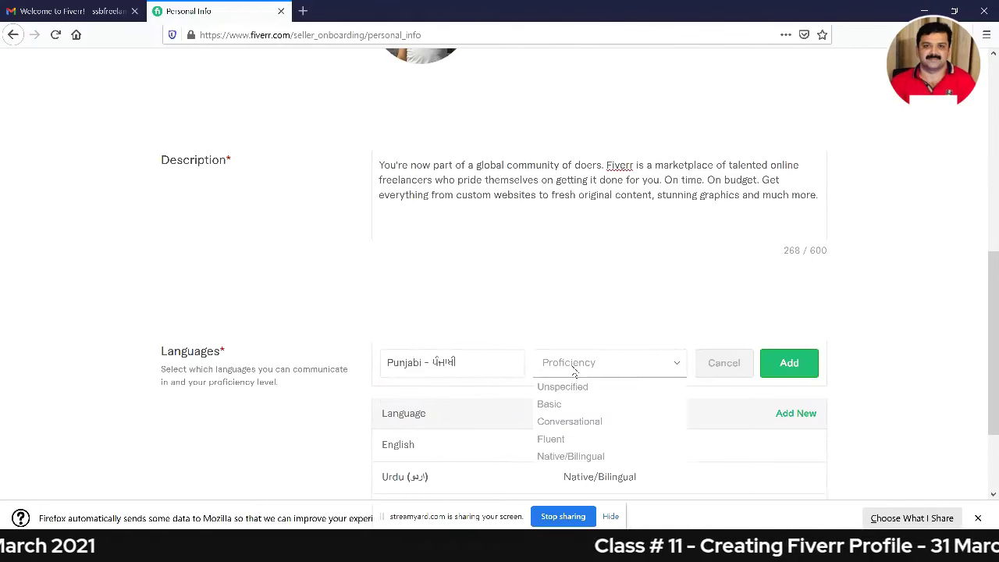
{"action": "left_click", "coordinate": [585, 457]}
{"action": "left_click", "coordinate": [789, 368]}
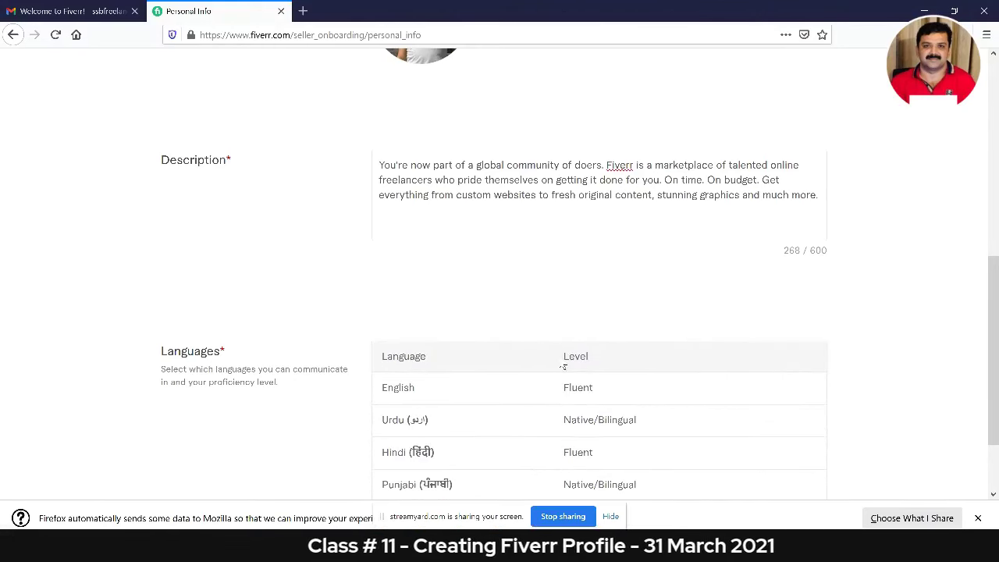
- Submit the completed Personal Info form and continue to the Professional Info stage
{"action": "scroll", "coordinate": [747, 350], "scroll_direction": "down", "scroll_amount": 2}
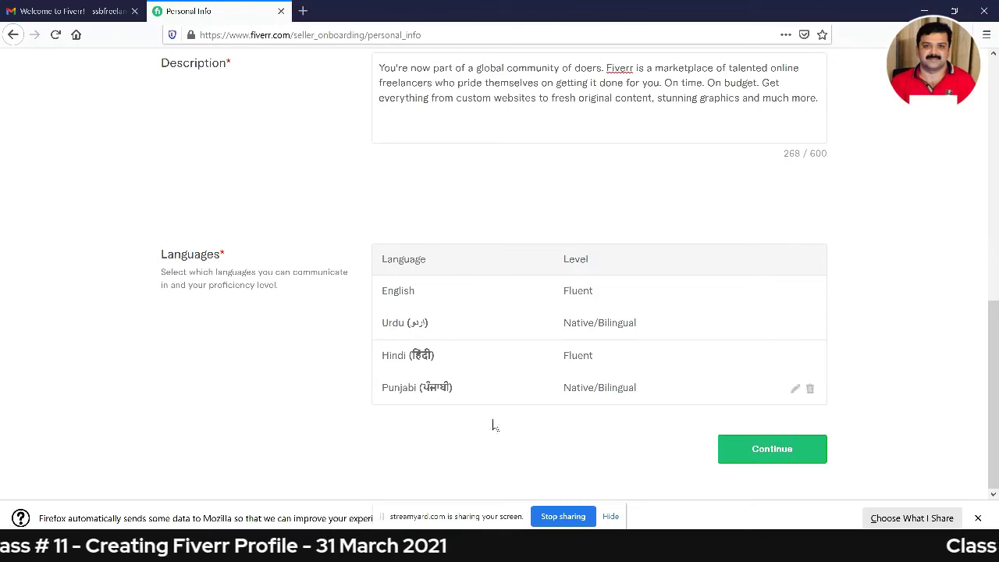
{"action": "left_click", "coordinate": [723, 446]}
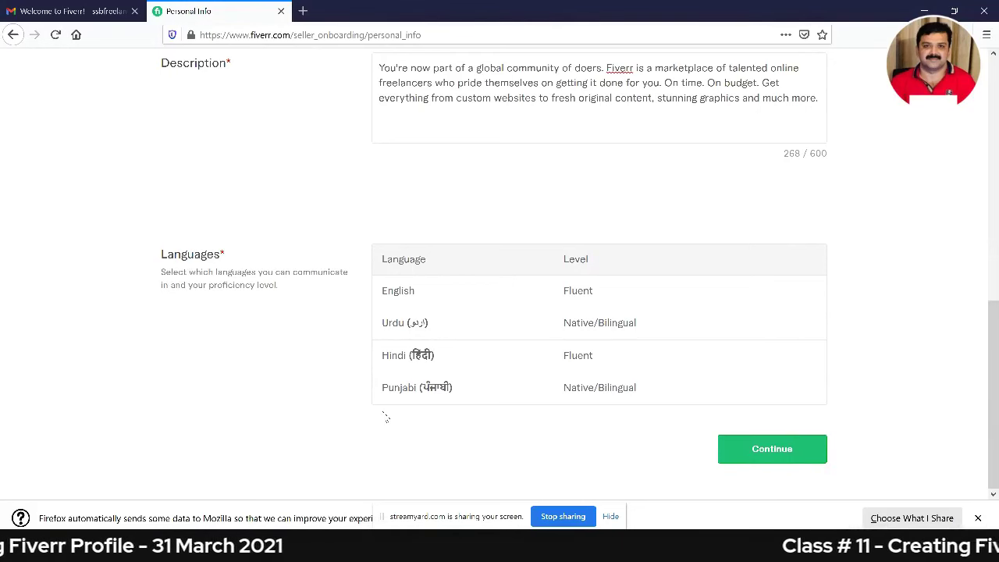
{"action": "scroll", "coordinate": [393, 412], "scroll_direction": "up", "scroll_amount": 4}
{"action": "scroll", "coordinate": [432, 400], "scroll_direction": "down", "scroll_amount": 4}
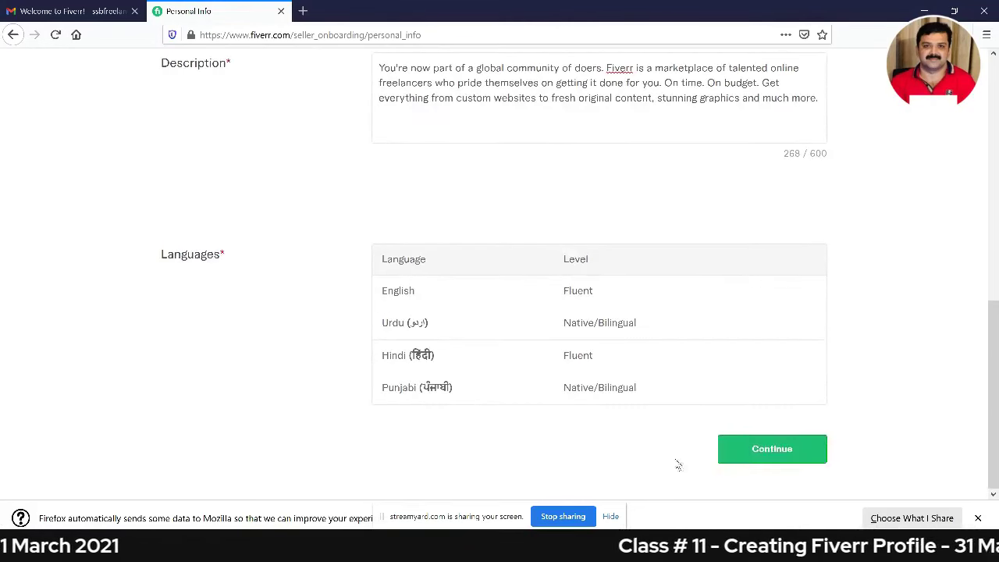
{"action": "left_click", "coordinate": [777, 450]}
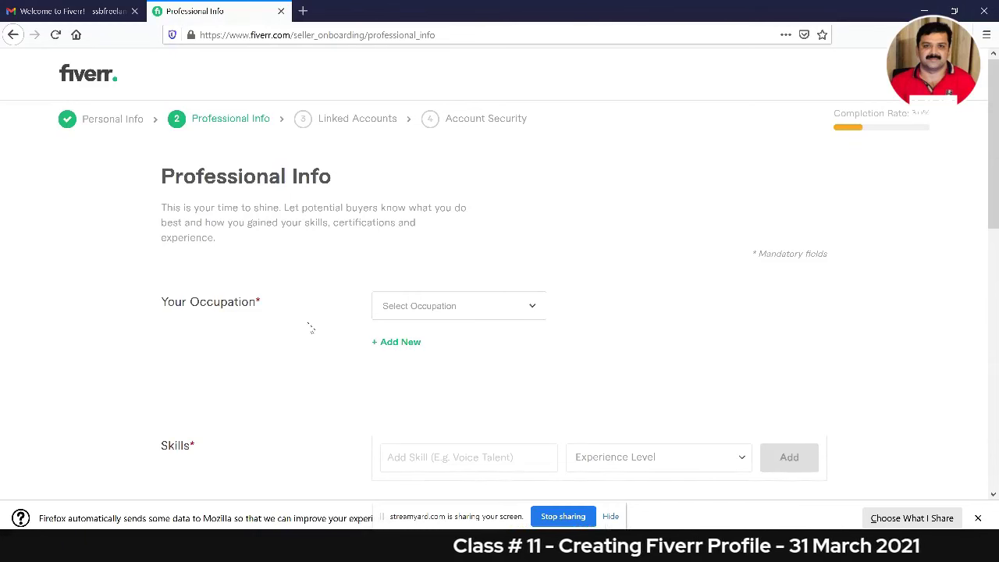
- Set the occupation to Writing & Translation with the skills Articles & Blog Posts, Creative Writing, Translation and Website Content
{"action": "left_click", "coordinate": [391, 313]}
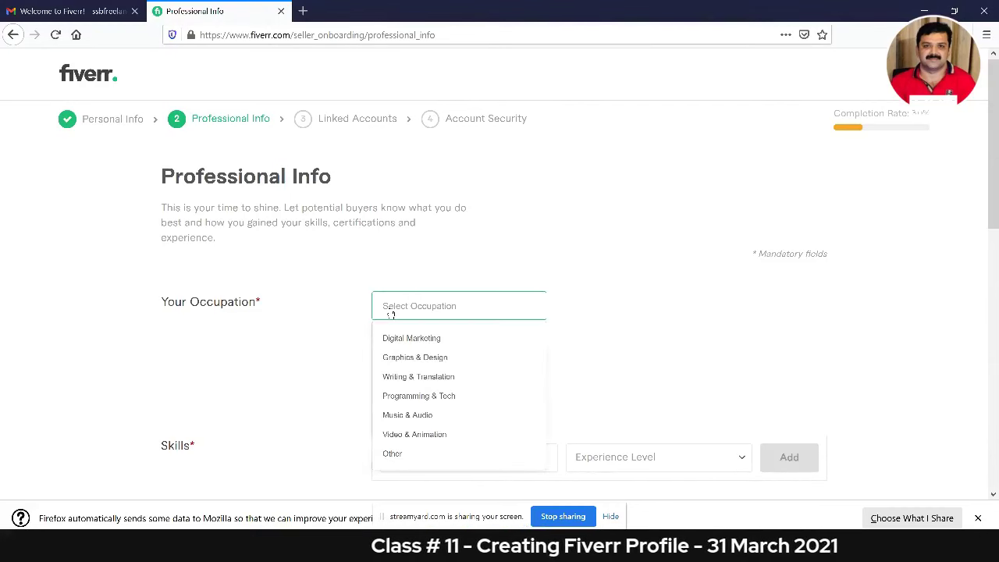
{"action": "left_click", "coordinate": [337, 320]}
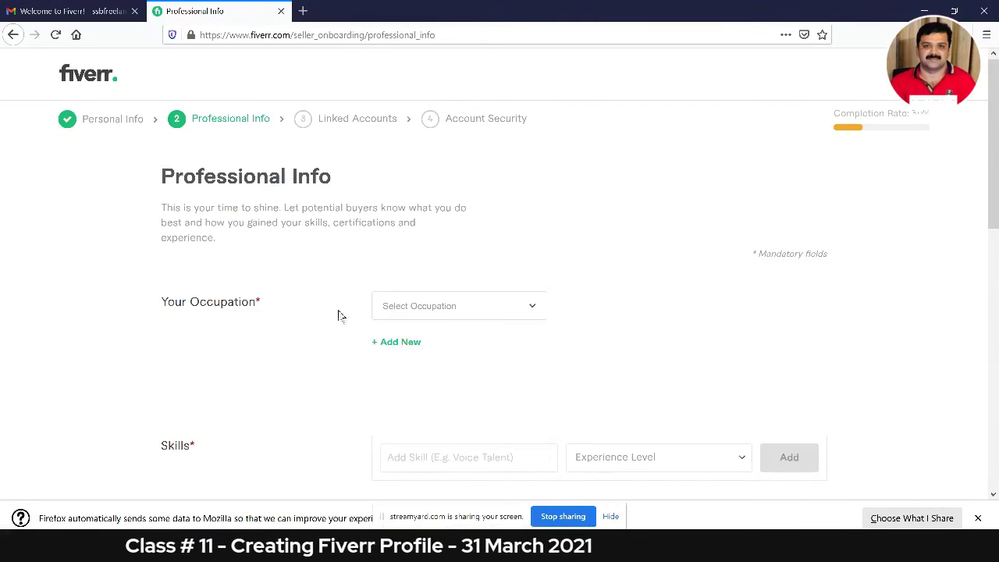
{"action": "left_click", "coordinate": [394, 306]}
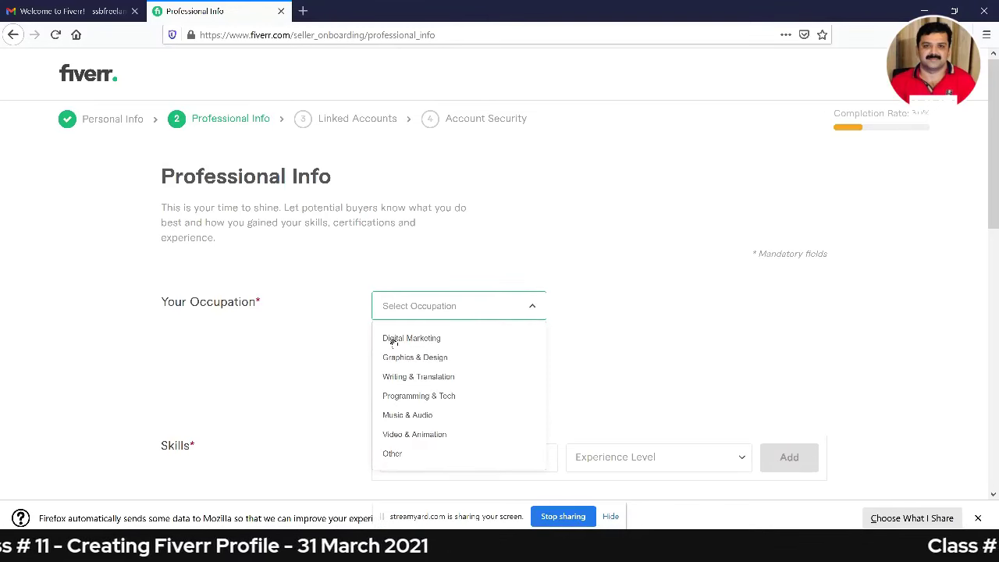
{"action": "left_click", "coordinate": [411, 376]}
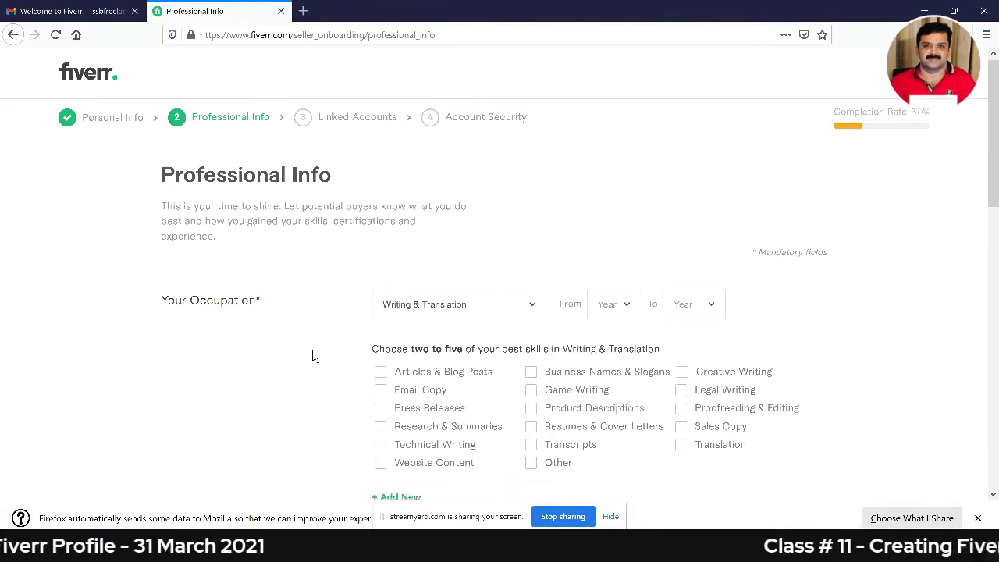
{"action": "scroll", "coordinate": [313, 352], "scroll_direction": "down", "scroll_amount": 3}
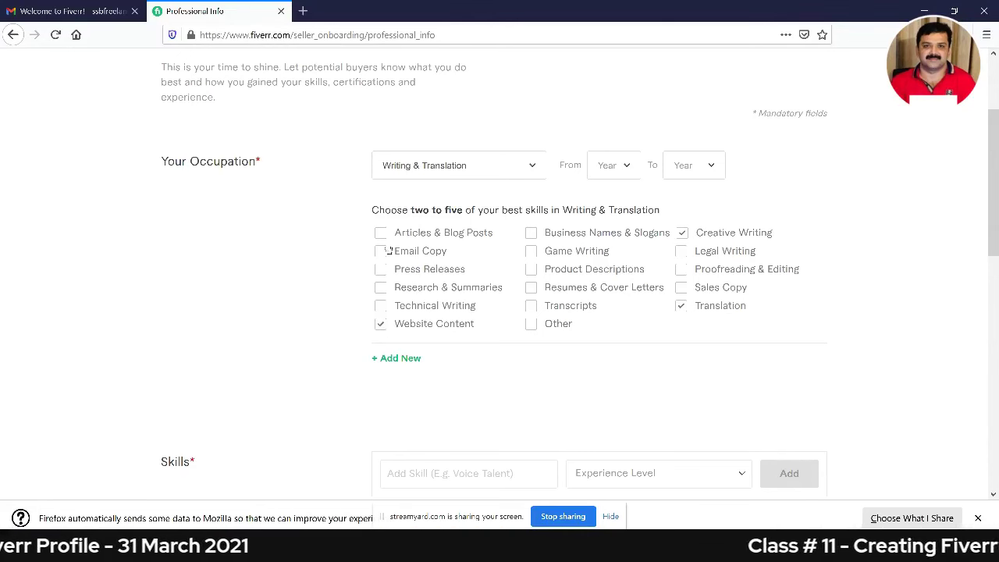
- Set the Writing & Translation occupation's period from 2019 to 2021
{"action": "left_click", "coordinate": [606, 171]}
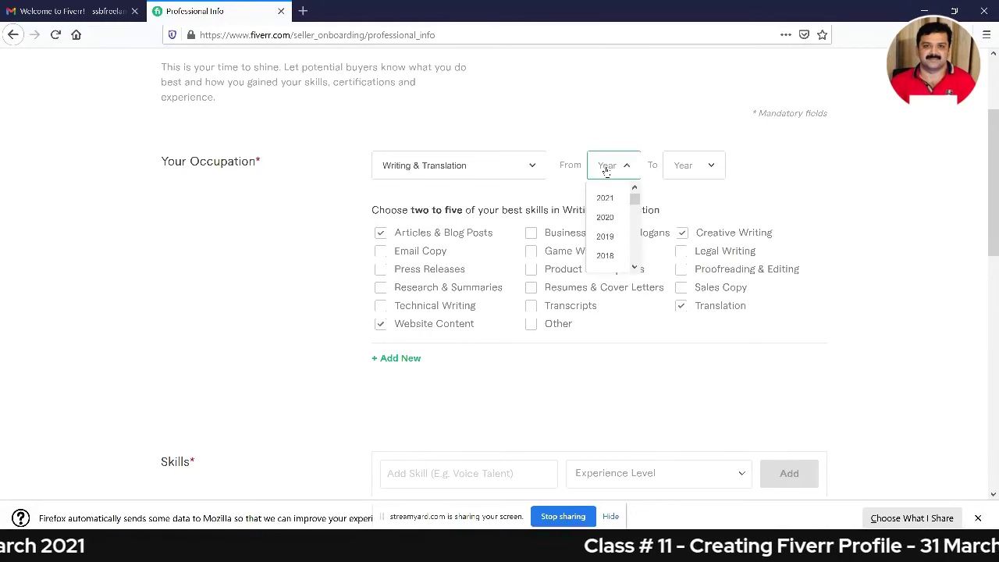
{"action": "left_click", "coordinate": [609, 242]}
{"action": "left_click", "coordinate": [686, 168]}
{"action": "left_click", "coordinate": [684, 200]}
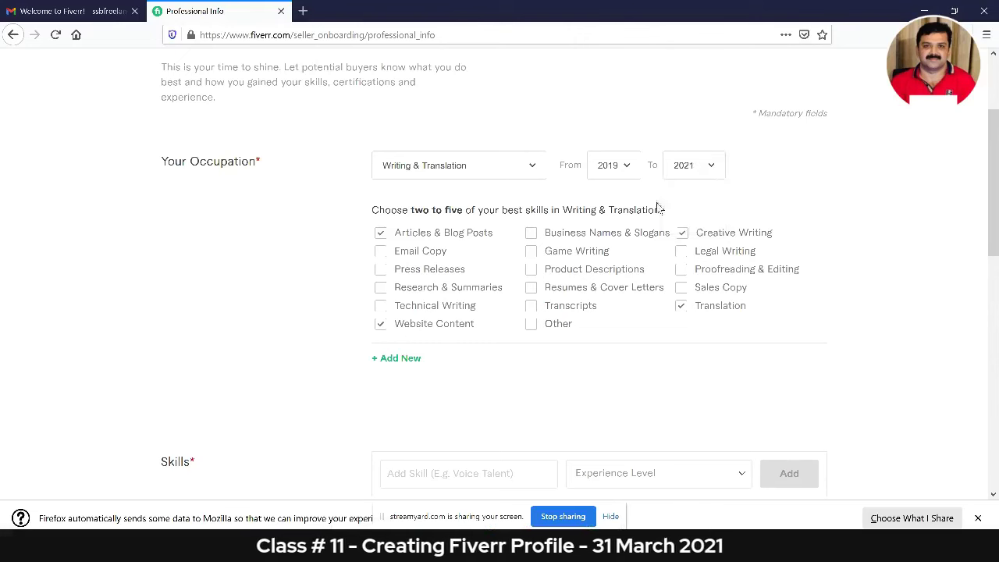
- Add Graphics & Design as a second occupation with the skills Banner Ads and Flyer Design
{"action": "left_click", "coordinate": [412, 358]}
{"action": "scroll", "coordinate": [437, 117], "scroll_direction": "down", "scroll_amount": 4}
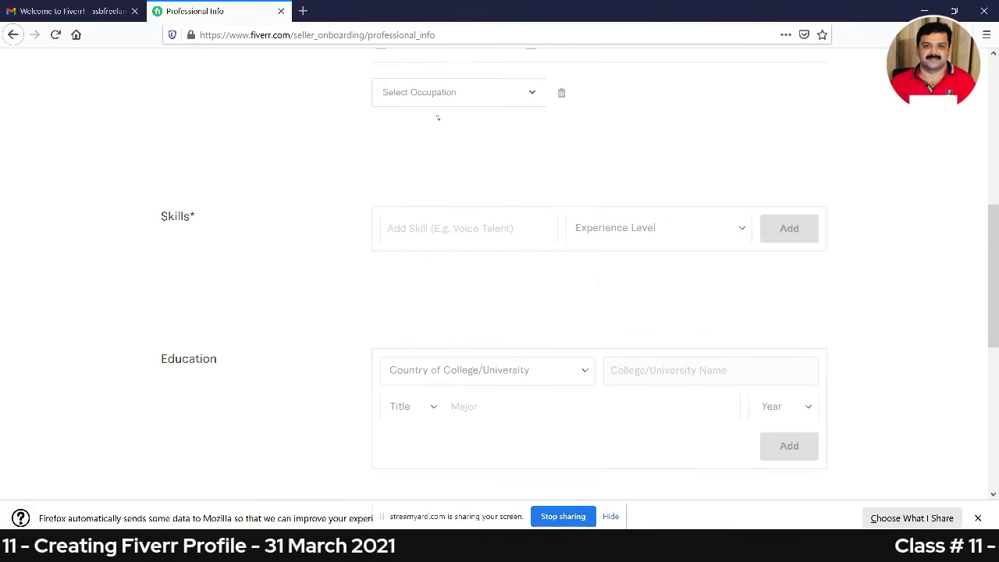
{"action": "left_click", "coordinate": [441, 92]}
{"action": "left_click", "coordinate": [426, 145]}
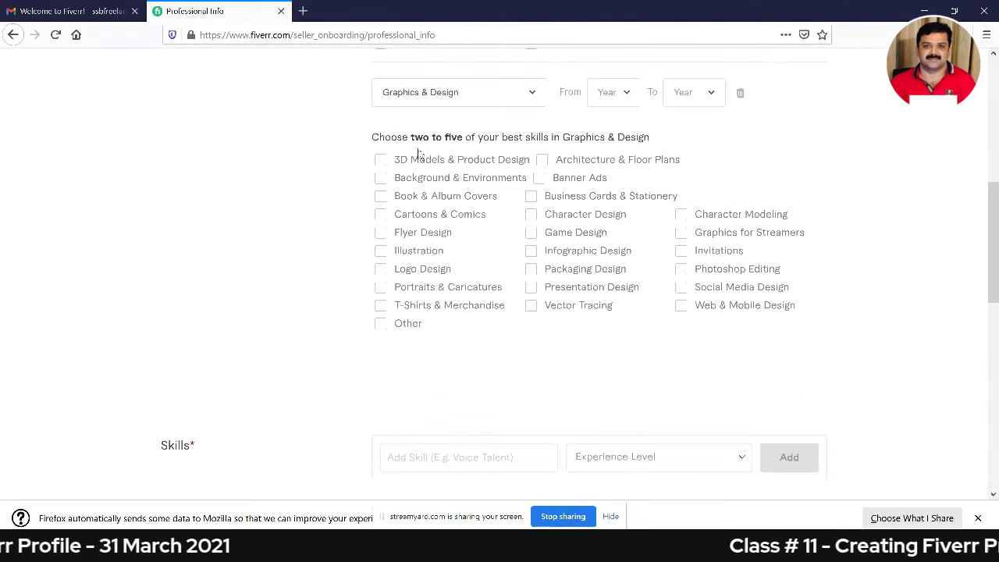
{"action": "scroll", "coordinate": [356, 216], "scroll_direction": "up", "scroll_amount": 2}
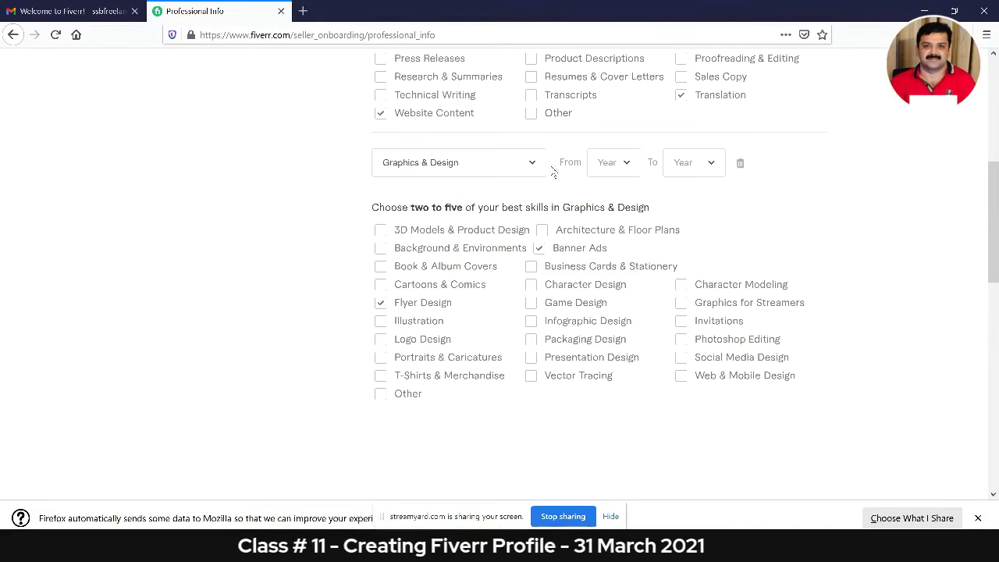
- Set the Graphics & Design occupation's period from 2020 to 2021
{"action": "left_click", "coordinate": [614, 164]}
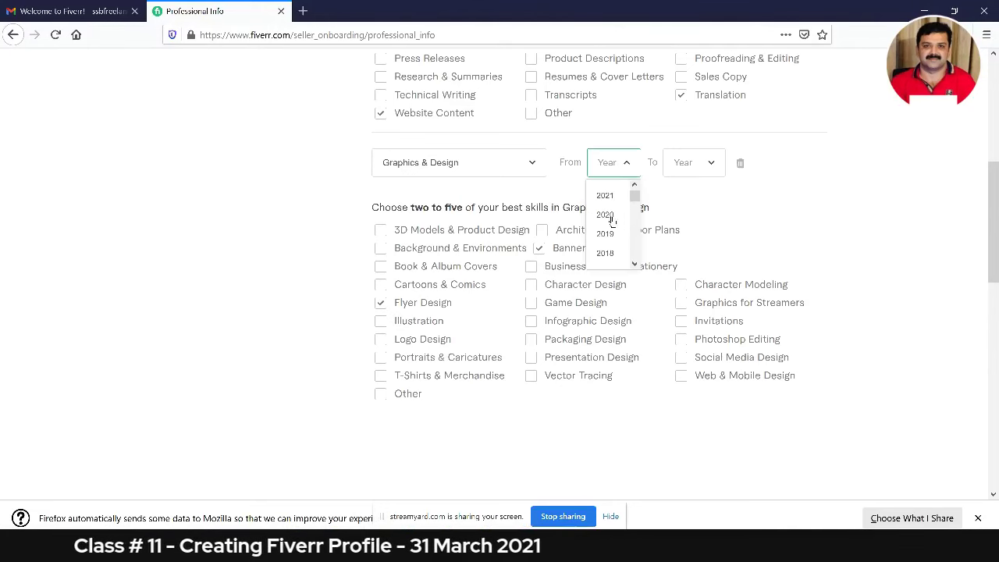
{"action": "left_click", "coordinate": [611, 217]}
{"action": "left_click", "coordinate": [698, 161]}
{"action": "left_click", "coordinate": [693, 197]}
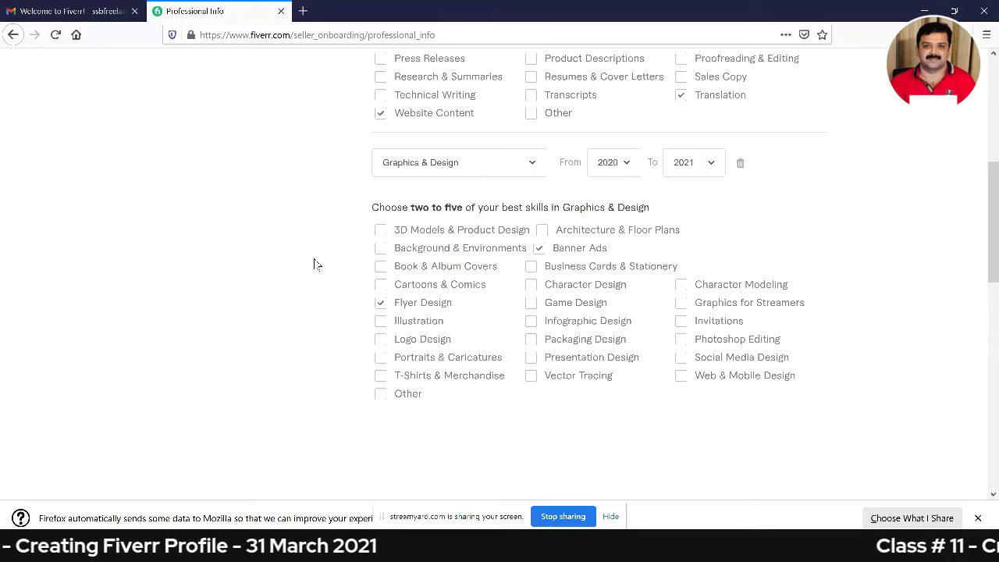
- Add Contentwriting to the Skills section with the experience level Expert
{"action": "scroll", "coordinate": [316, 266], "scroll_direction": "down", "scroll_amount": 4}
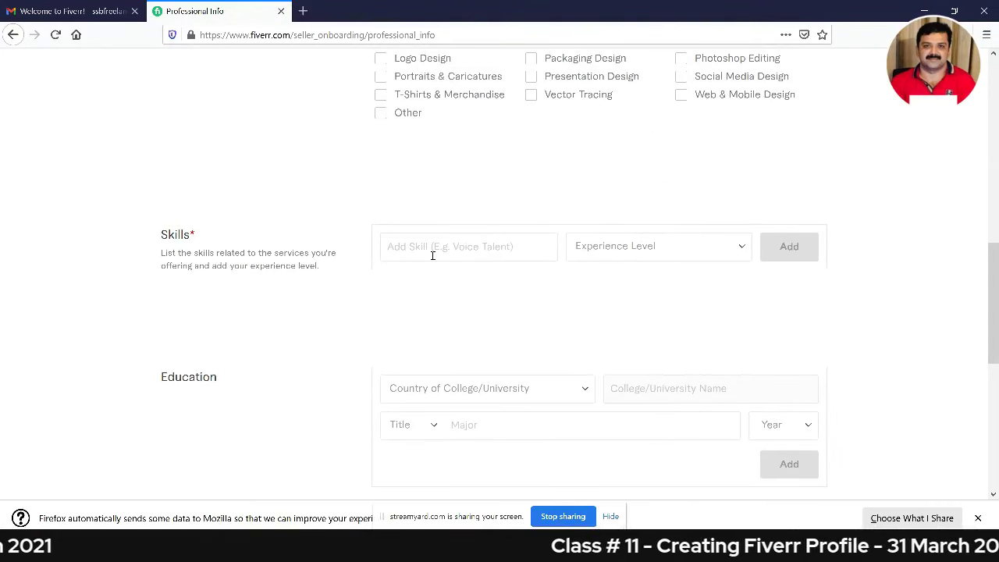
{"action": "left_click", "coordinate": [432, 255]}
{"action": "type", "text": "Con"}
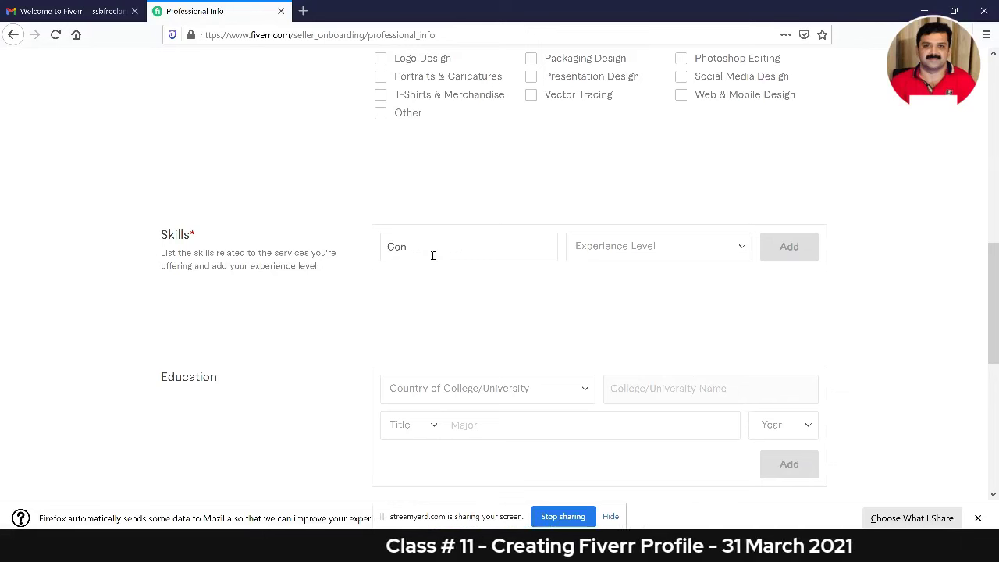
{"action": "type", "text": "tent"}
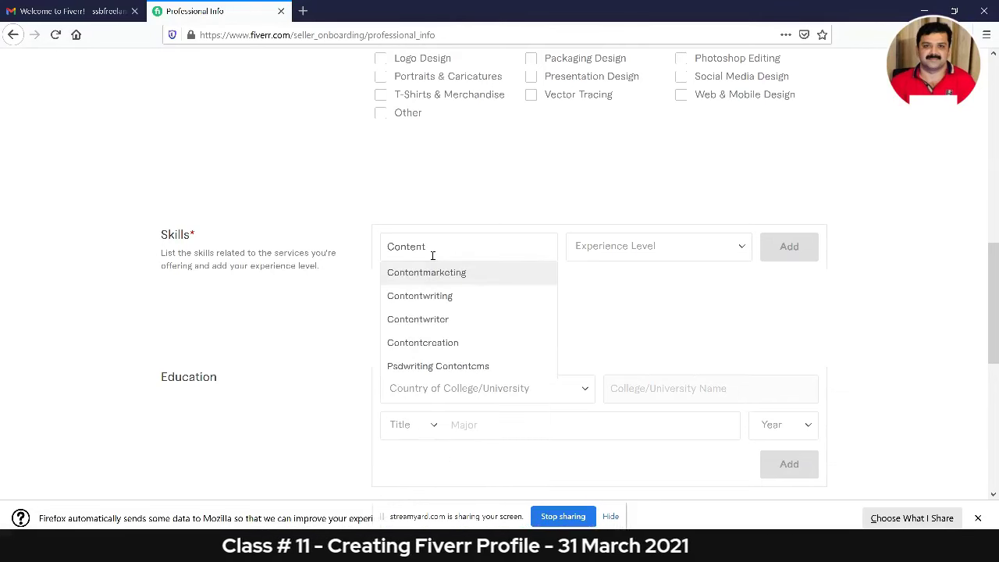
{"action": "left_click", "coordinate": [451, 300]}
{"action": "left_click", "coordinate": [677, 254]}
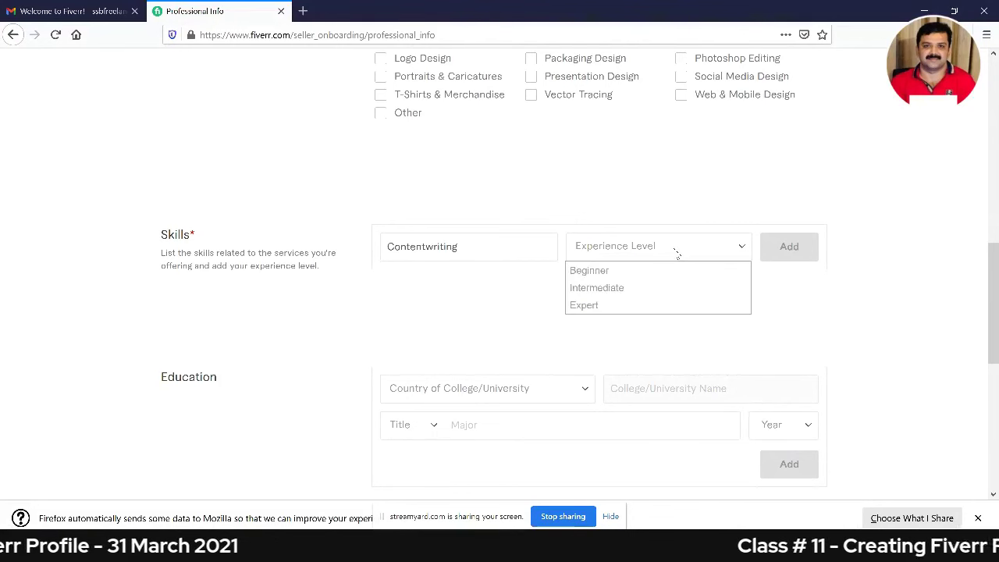
{"action": "left_click", "coordinate": [601, 306]}
{"action": "left_click", "coordinate": [802, 257]}
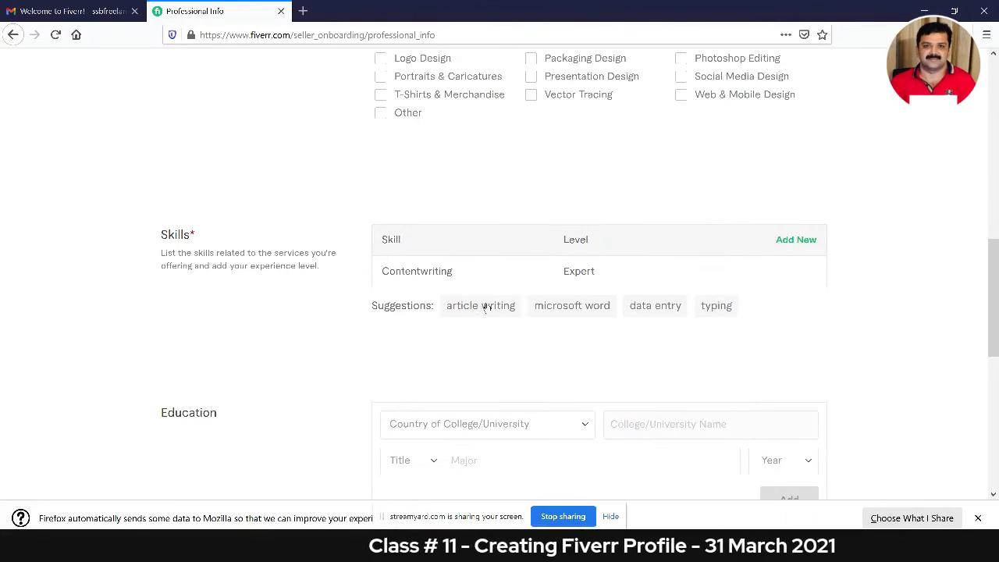
- Add the suggested skill Article Writing with the experience level Expert
{"action": "left_click", "coordinate": [487, 306]}
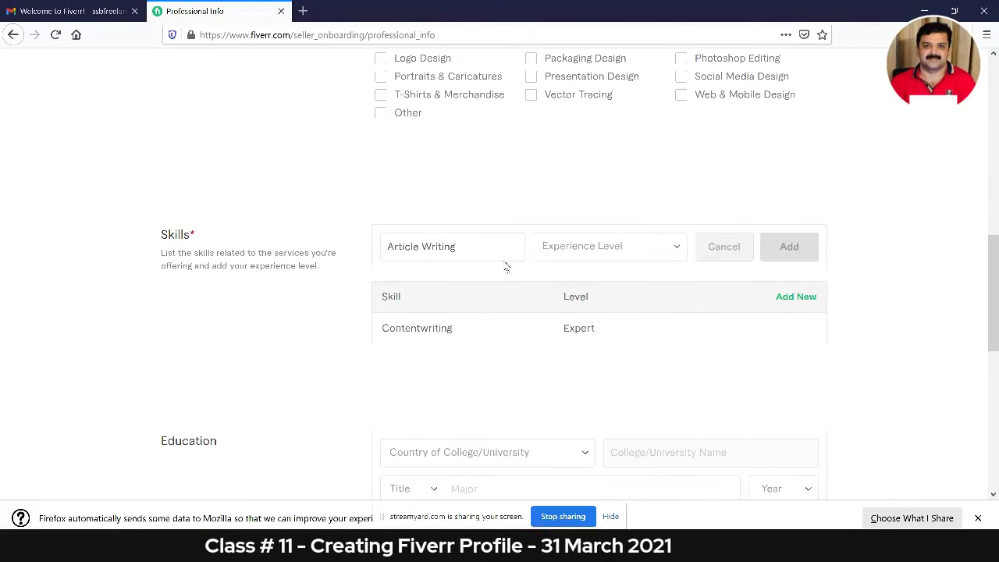
{"action": "left_click", "coordinate": [644, 249]}
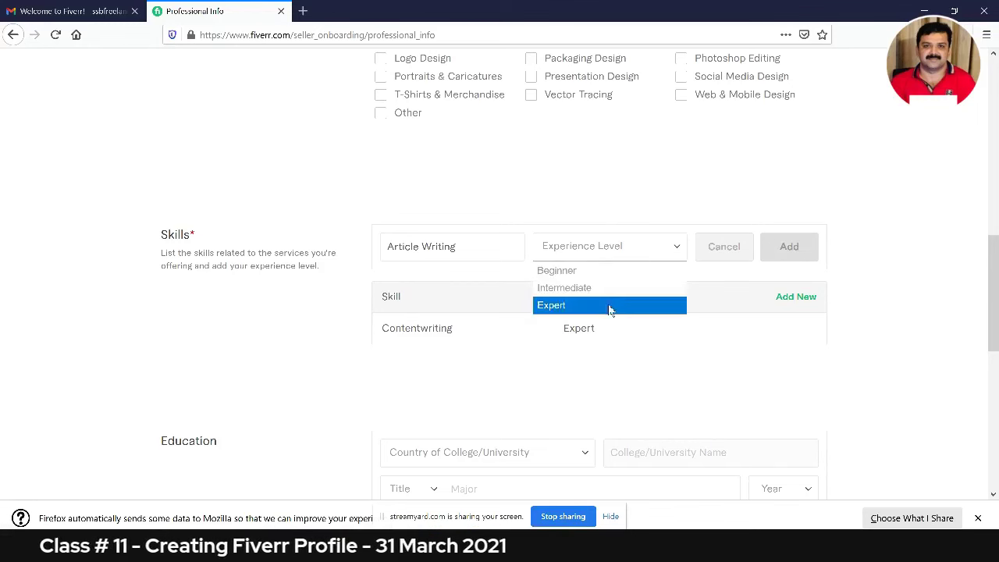
{"action": "left_click", "coordinate": [609, 306]}
{"action": "left_click", "coordinate": [769, 251]}
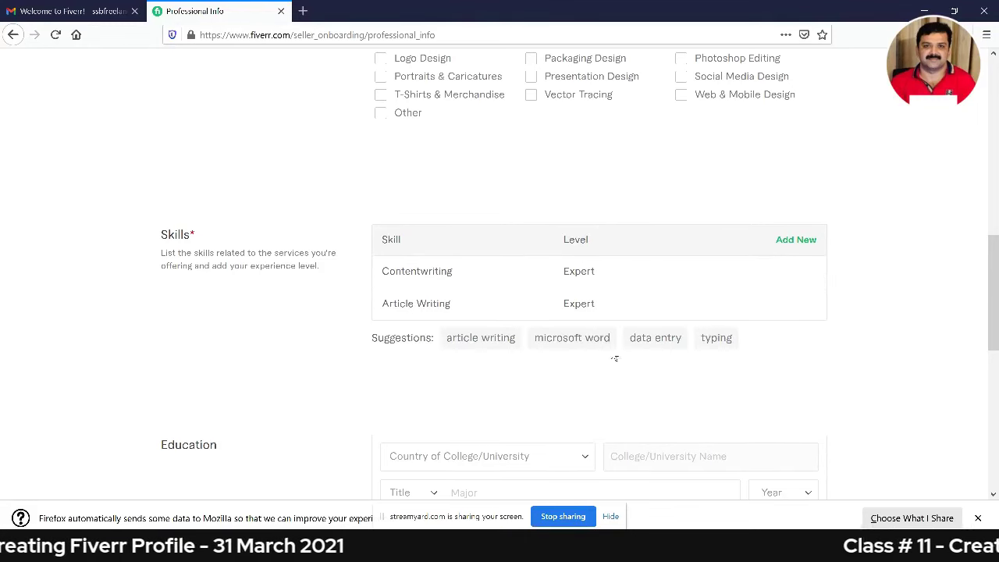
- Add the suggested skill Microsoft Word with the experience level Expert
{"action": "left_click", "coordinate": [546, 339]}
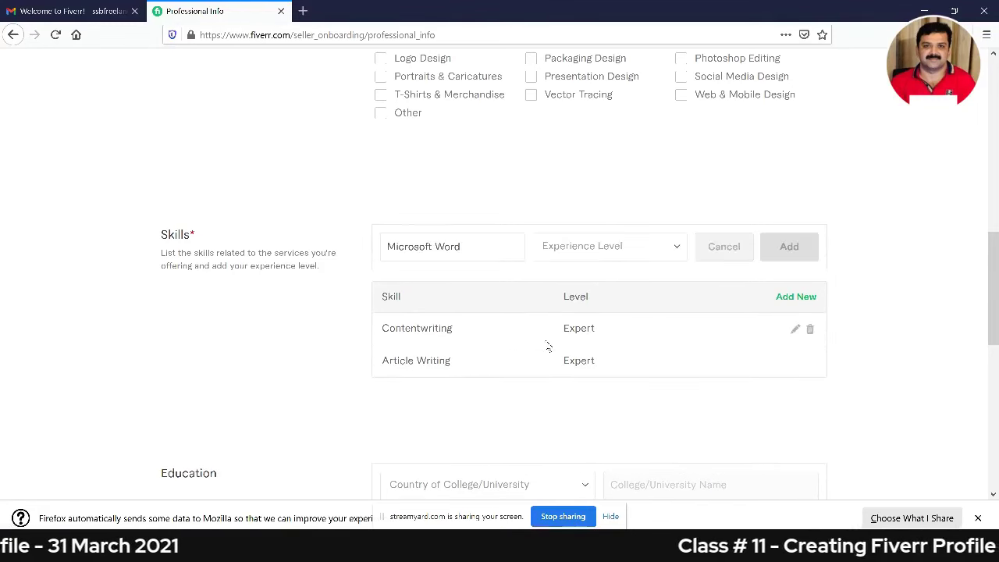
{"action": "left_click", "coordinate": [647, 245]}
{"action": "left_click", "coordinate": [619, 300]}
{"action": "left_click", "coordinate": [783, 253]}
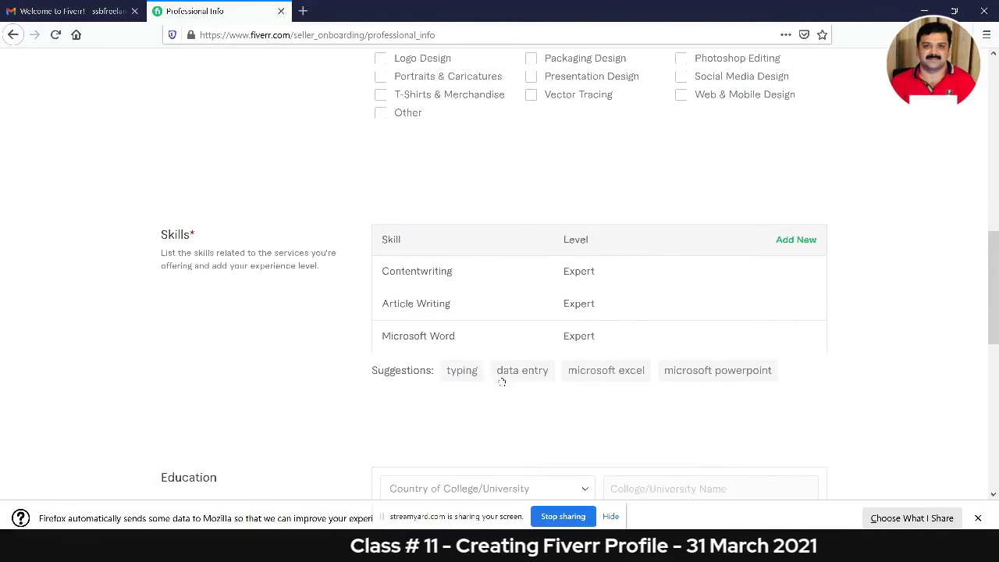
- Add Logo Design to the Skills section with the experience level Expert
{"action": "left_click", "coordinate": [718, 372]}
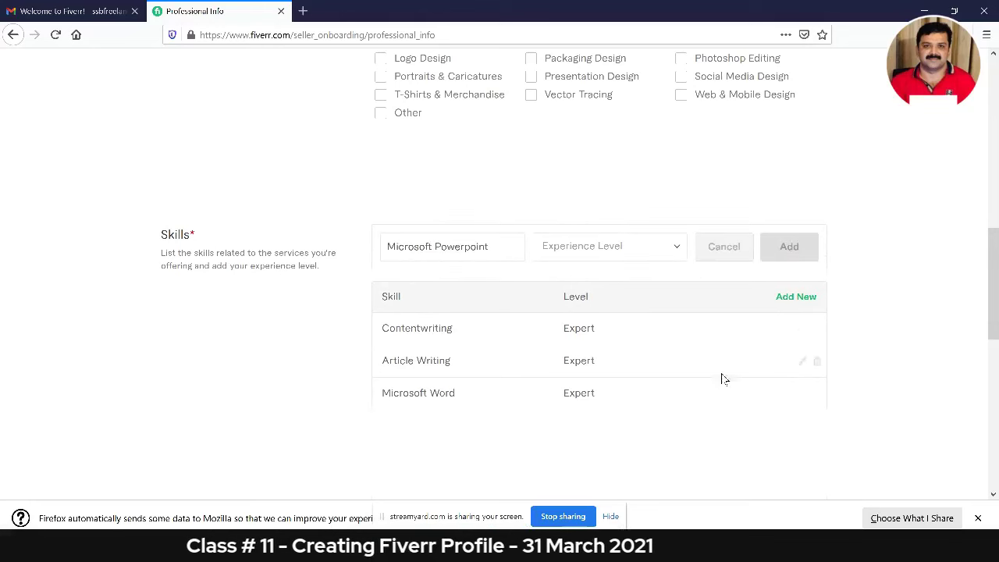
{"action": "left_click", "coordinate": [723, 246]}
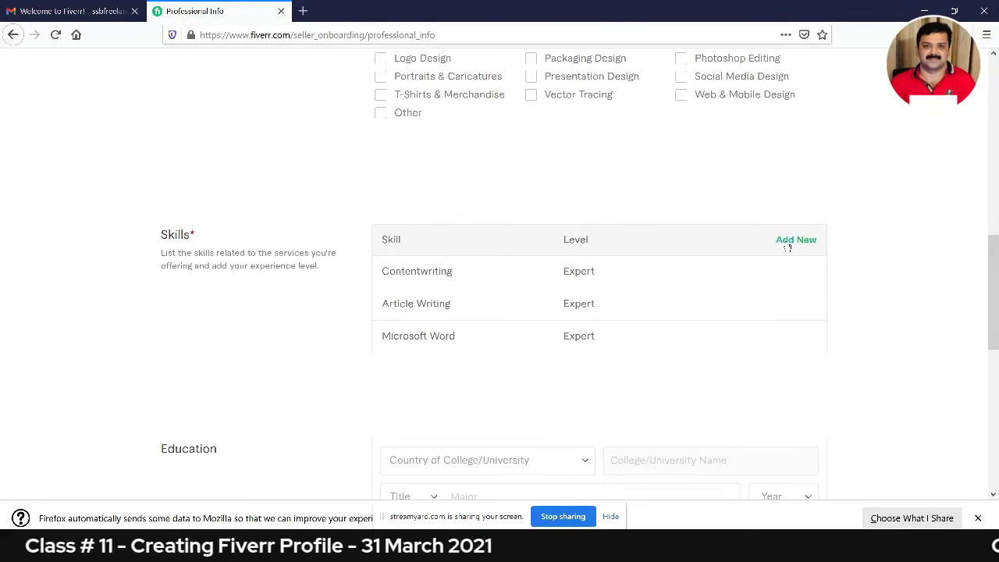
{"action": "left_click", "coordinate": [802, 241]}
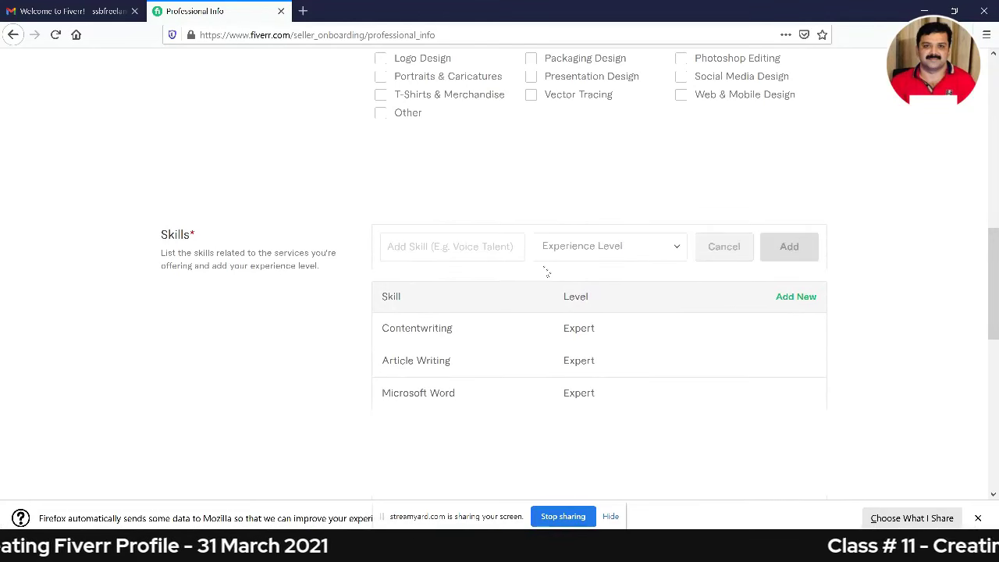
{"action": "type", "text": "Log"}
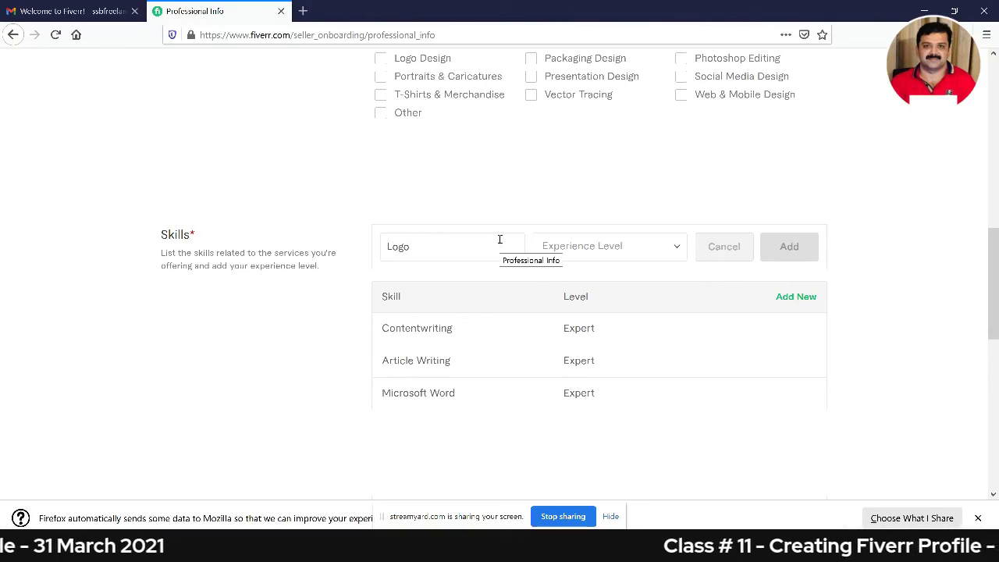
{"action": "type", "text": "o "}
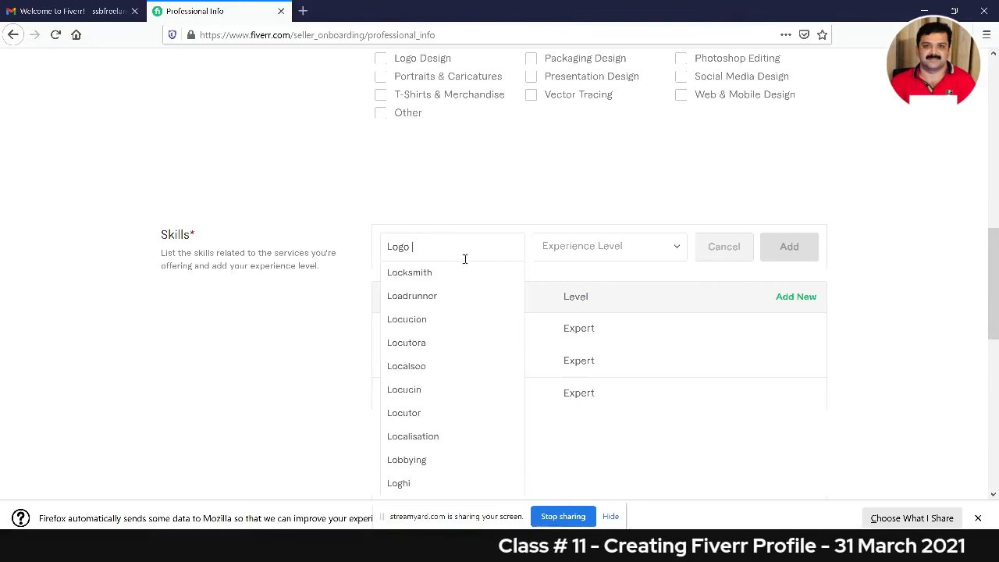
{"action": "type", "text": "F"}
{"action": "key", "text": "BackSpace"}
{"action": "type", "text": "Desi"}
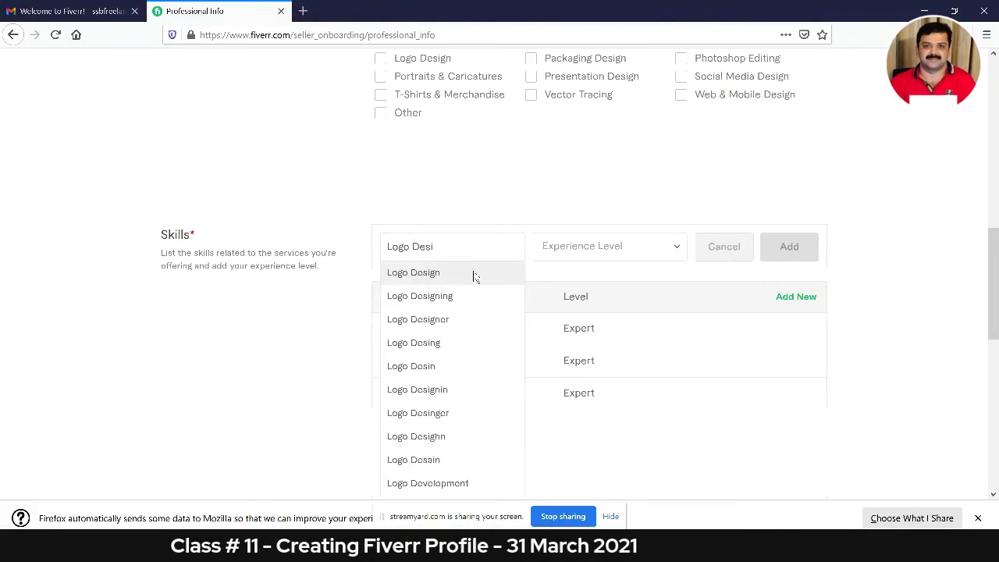
{"action": "left_click", "coordinate": [476, 270]}
{"action": "left_click", "coordinate": [631, 240]}
{"action": "left_click", "coordinate": [602, 305]}
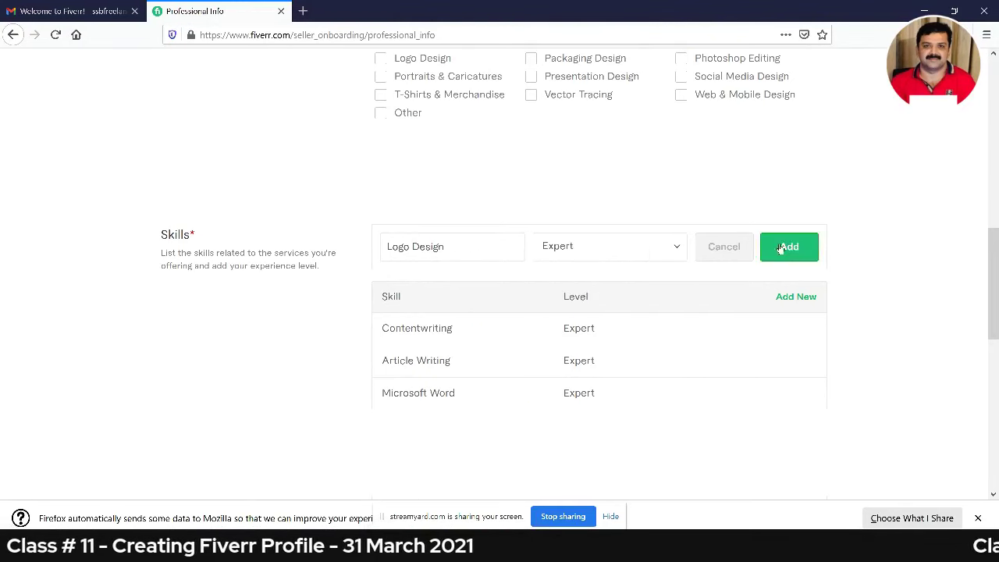
{"action": "left_click", "coordinate": [783, 246]}
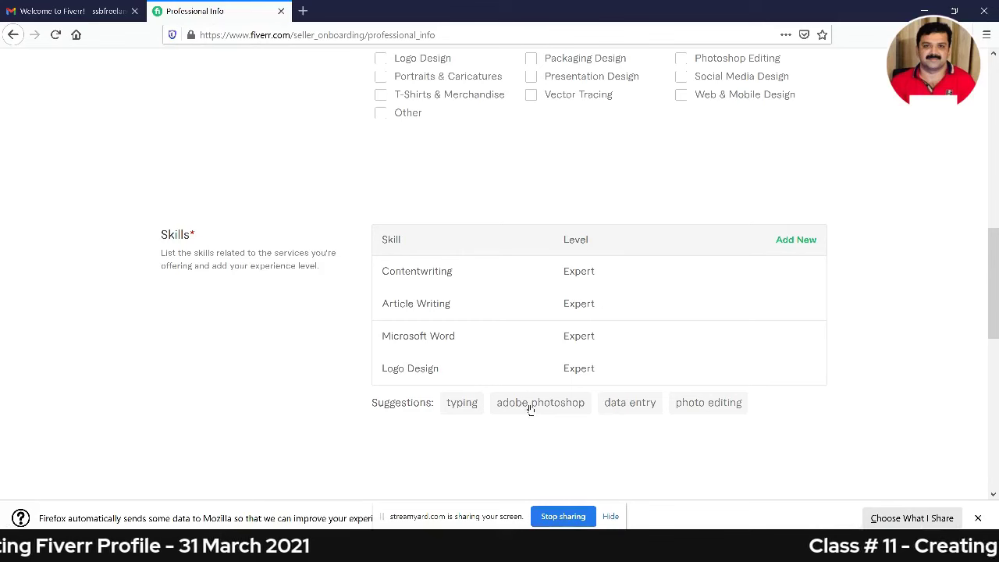
- Add the suggested skill Adobe Photoshop with the experience level Expert
{"action": "left_click", "coordinate": [530, 408]}
{"action": "left_click", "coordinate": [655, 248]}
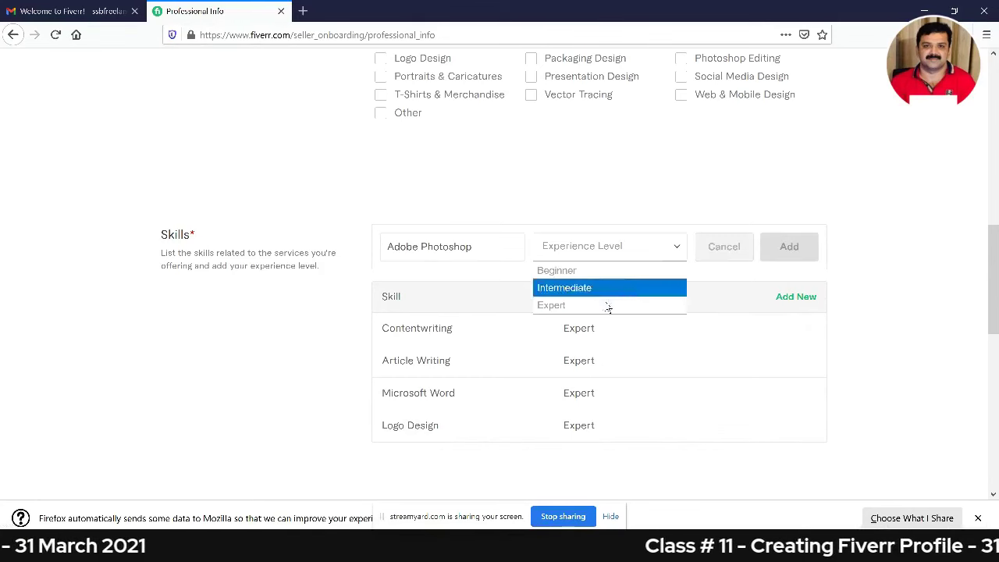
{"action": "left_click", "coordinate": [606, 304]}
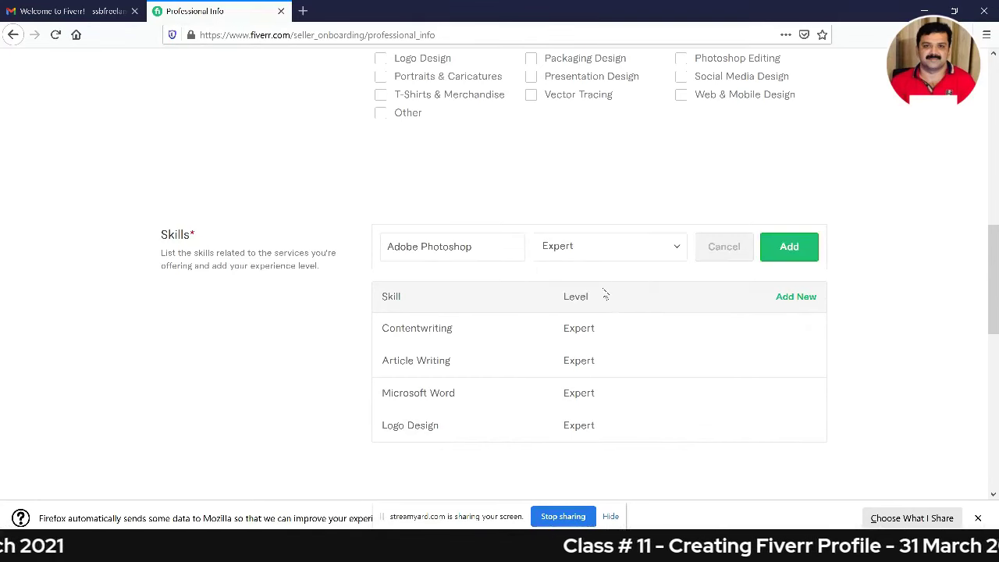
{"action": "left_click", "coordinate": [783, 247]}
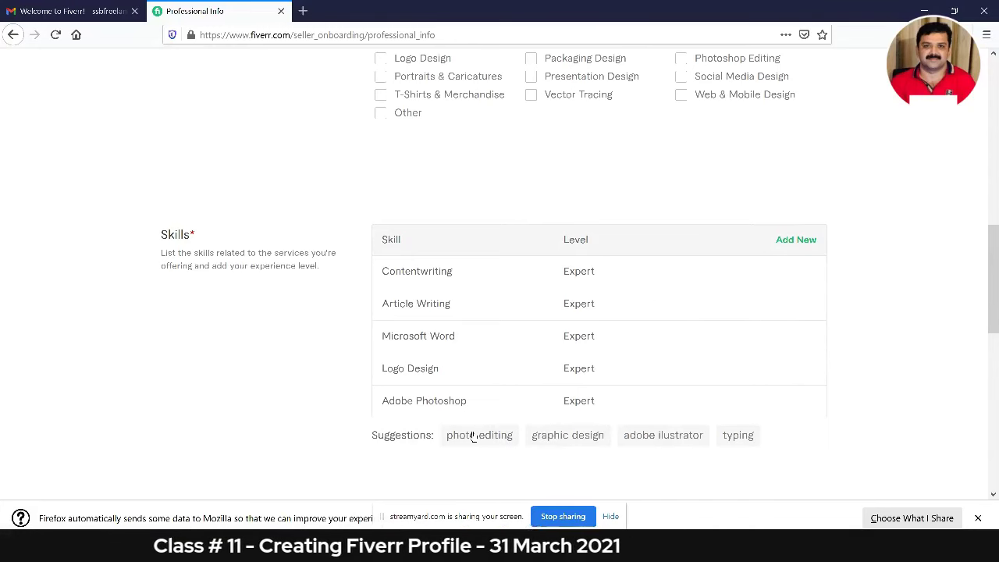
- Switch to the sample content writer's Fiverr profile in Chrome and examine its Languages, Skills and Education sections
{"action": "scroll", "coordinate": [299, 343], "scroll_direction": "down", "scroll_amount": 3}
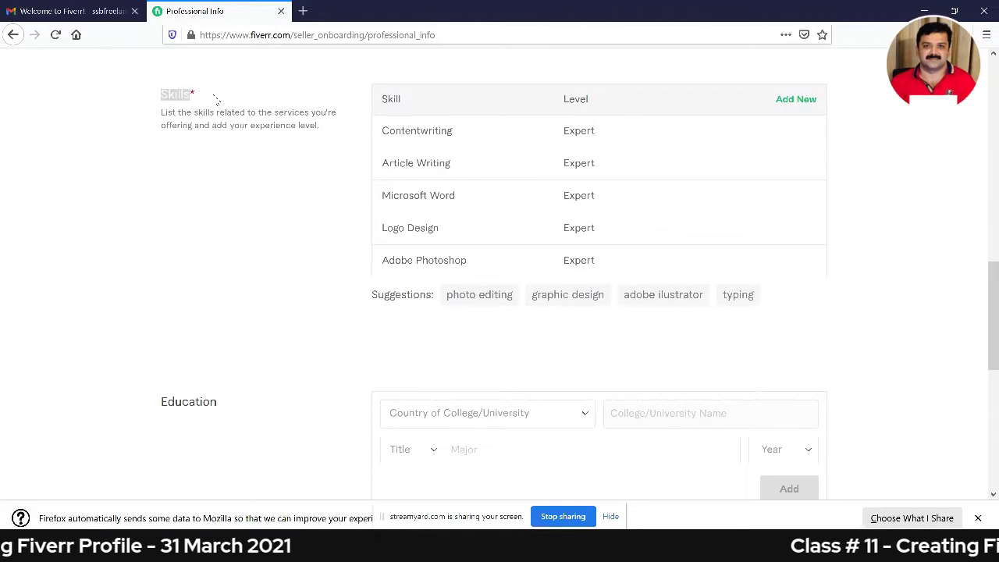
{"action": "key", "text": "alt+Tab"}
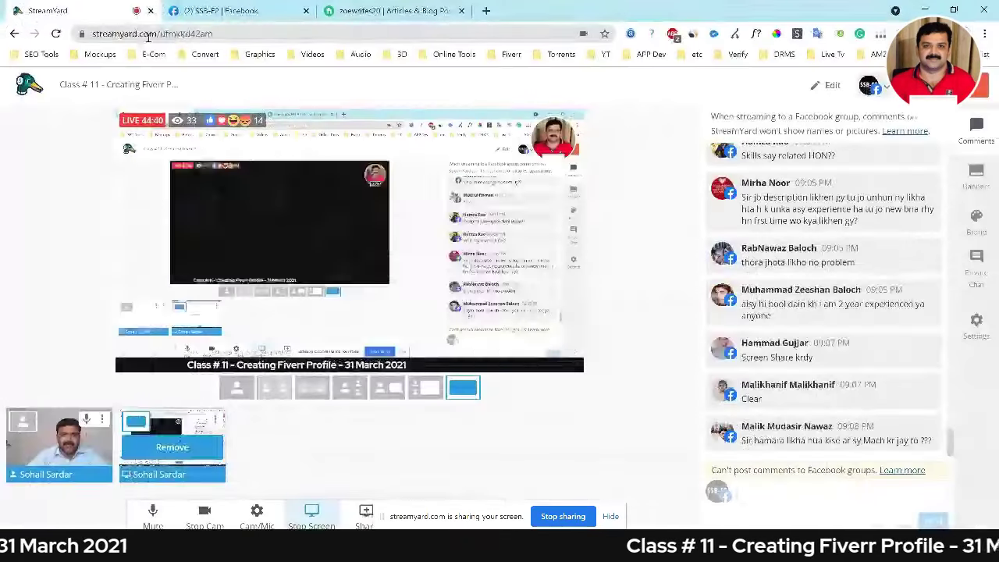
{"action": "left_click", "coordinate": [391, 10]}
{"action": "scroll", "coordinate": [147, 313], "scroll_direction": "down", "scroll_amount": 5}
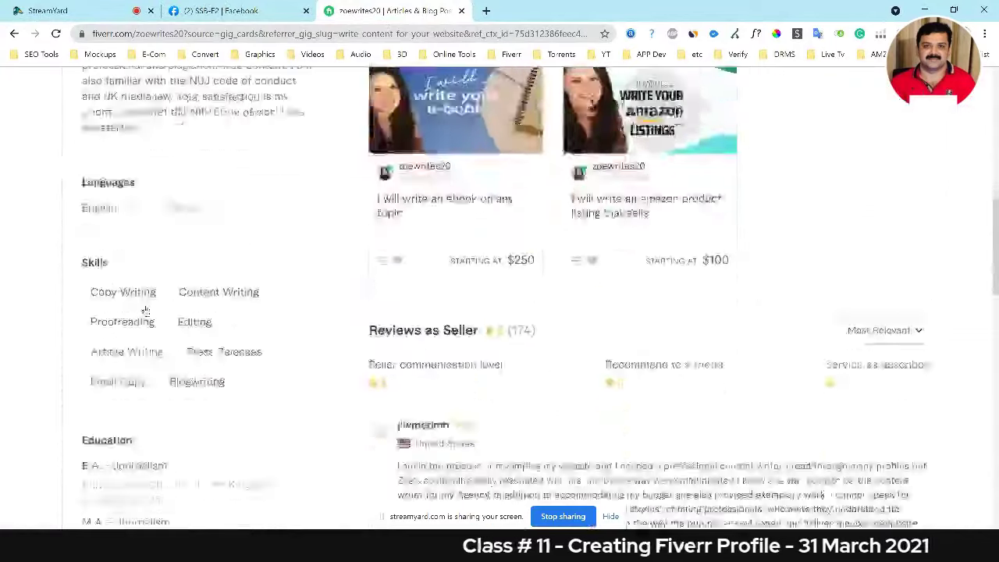
{"action": "left_click_drag", "start_coordinate": [82, 134], "coordinate": [148, 138]}
{"action": "left_click", "coordinate": [150, 140]}
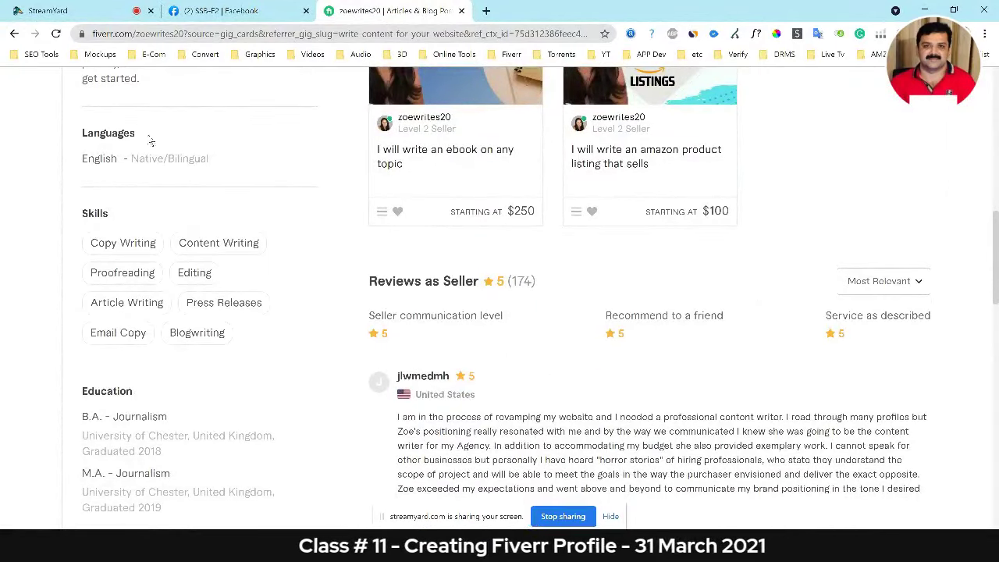
{"action": "left_click_drag", "start_coordinate": [85, 213], "coordinate": [201, 393]}
{"action": "left_click", "coordinate": [201, 394]}
{"action": "scroll", "coordinate": [202, 393], "scroll_direction": "down", "scroll_amount": 1}
{"action": "left_click_drag", "start_coordinate": [64, 326], "coordinate": [186, 367]}
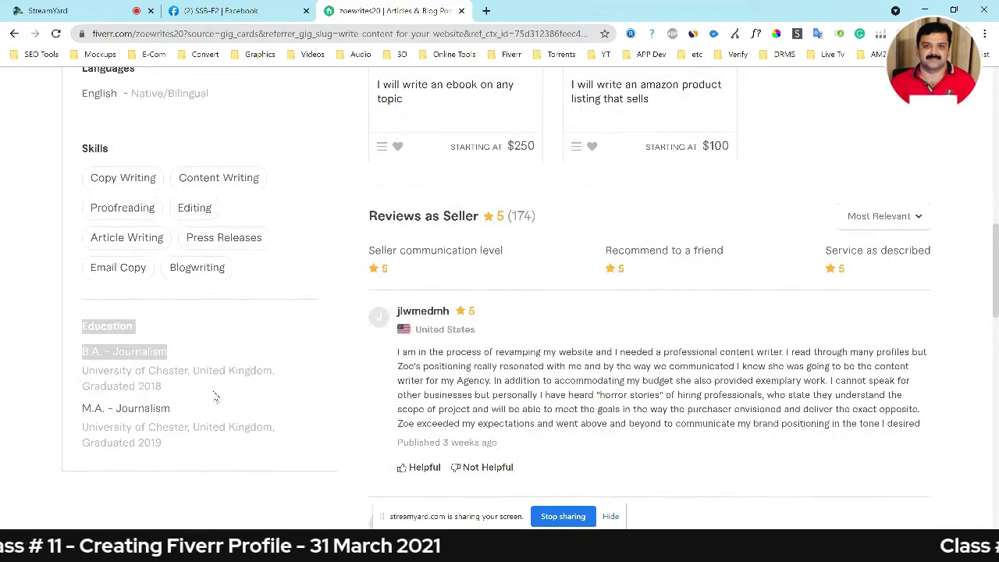
{"action": "left_click", "coordinate": [190, 443]}
{"action": "left_click_drag", "start_coordinate": [190, 444], "coordinate": [62, 323]}
{"action": "left_click", "coordinate": [203, 384]}
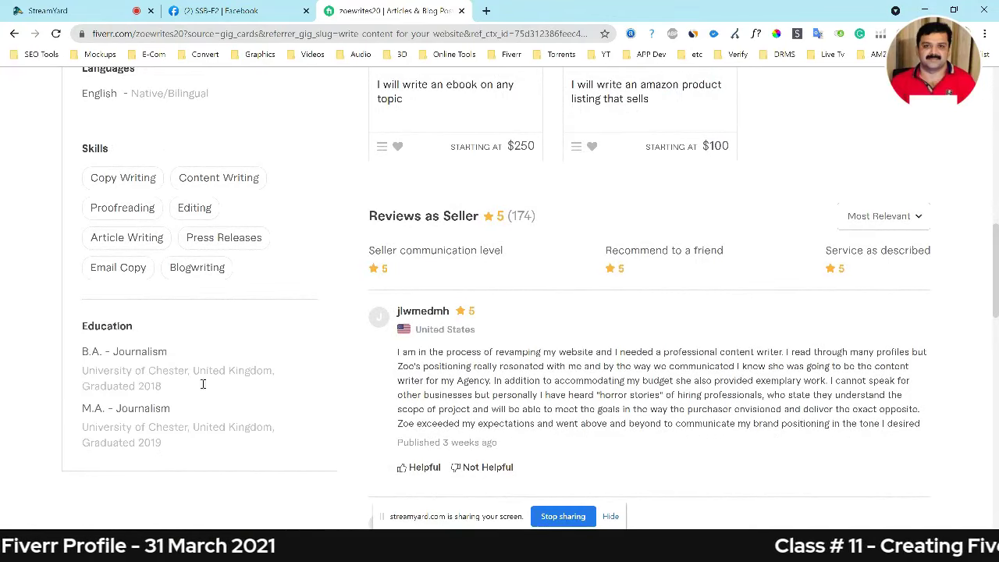
- Return to the onboarding form in Firefox and set the Education country to Pakistan and the college name to Computer Engineering
{"action": "key", "text": "alt+Tab"}
{"action": "scroll", "coordinate": [471, 286], "scroll_direction": "down", "scroll_amount": 2}
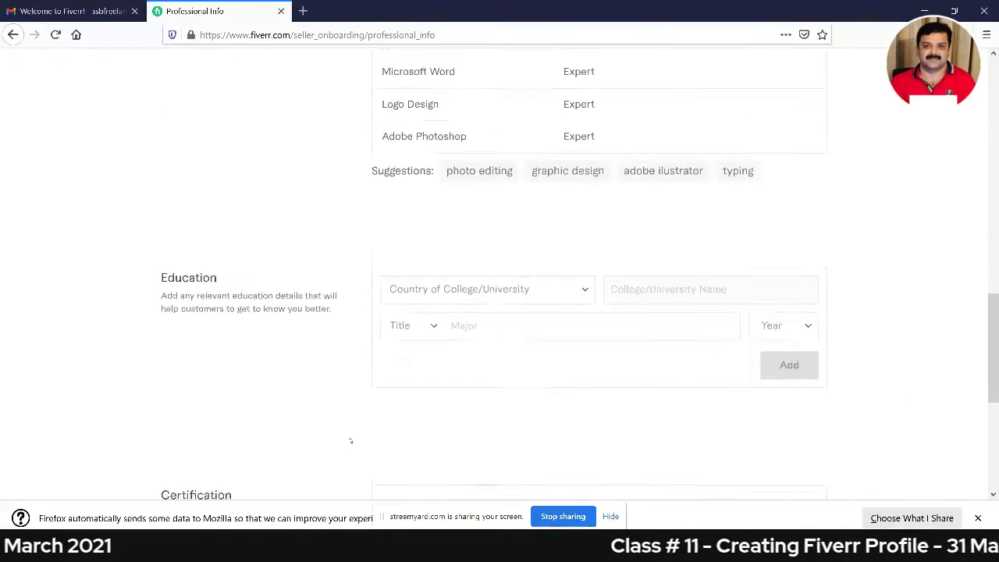
{"action": "left_click", "coordinate": [471, 285]}
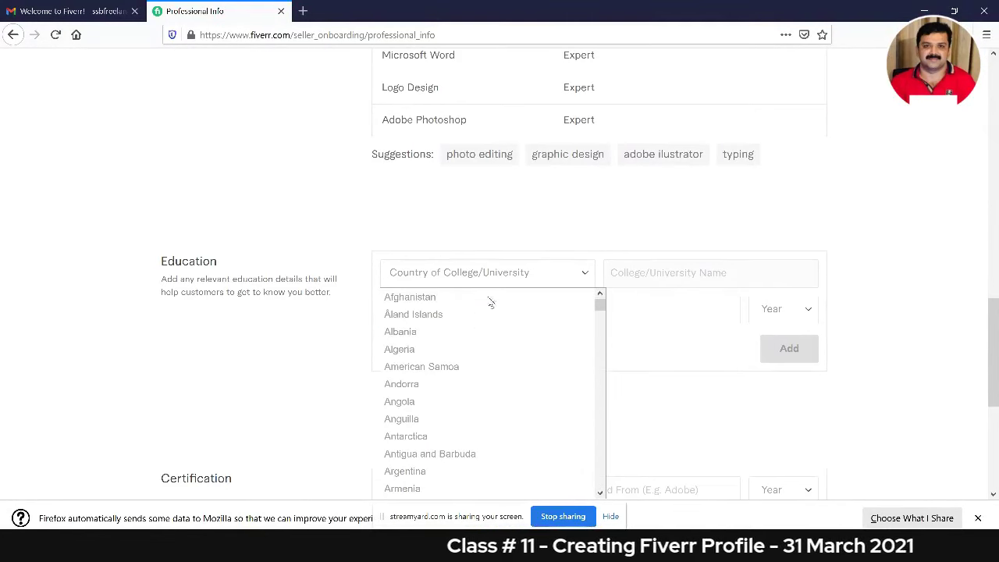
{"action": "key", "text": "p"}
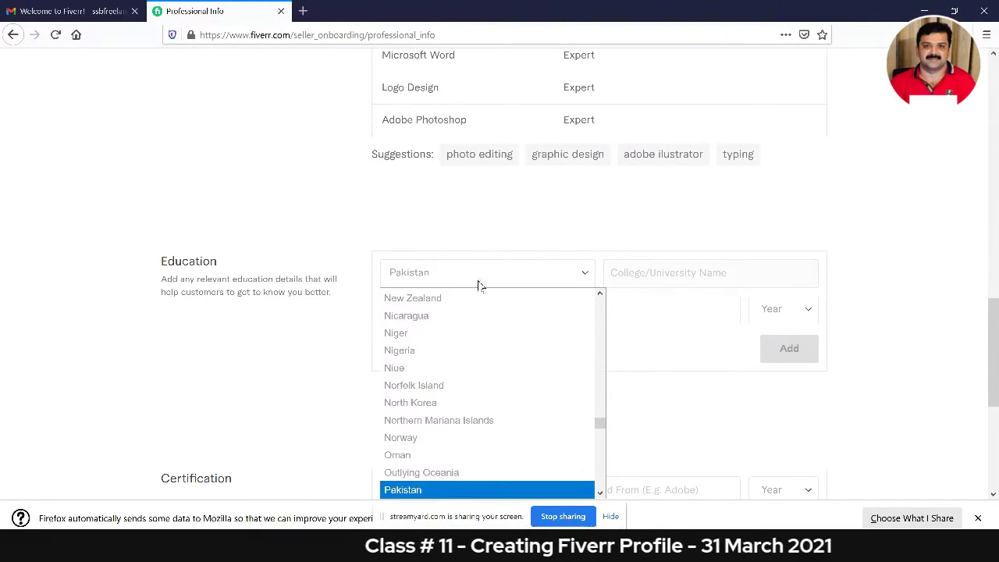
{"action": "left_click", "coordinate": [412, 489]}
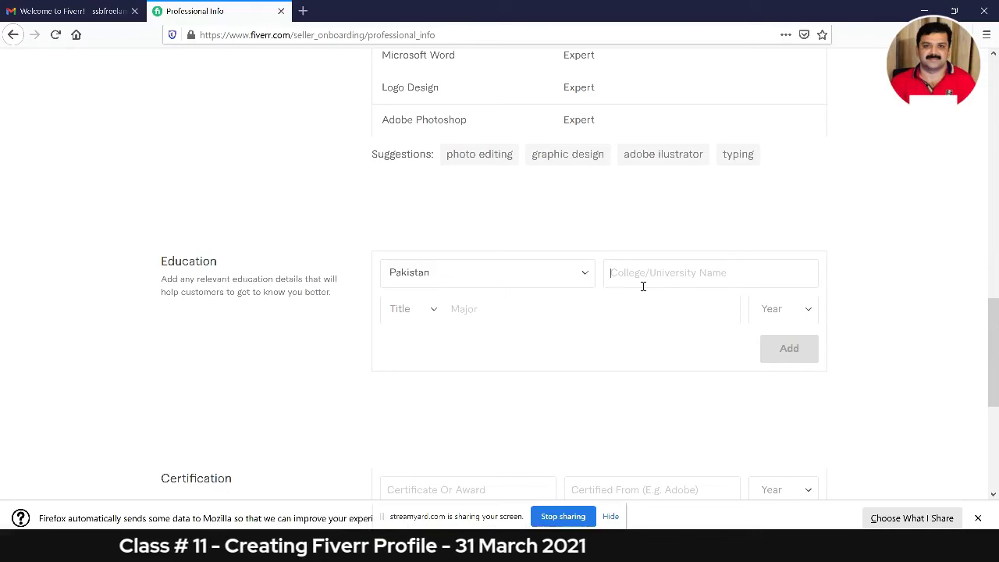
{"action": "type", "text": "Master"}
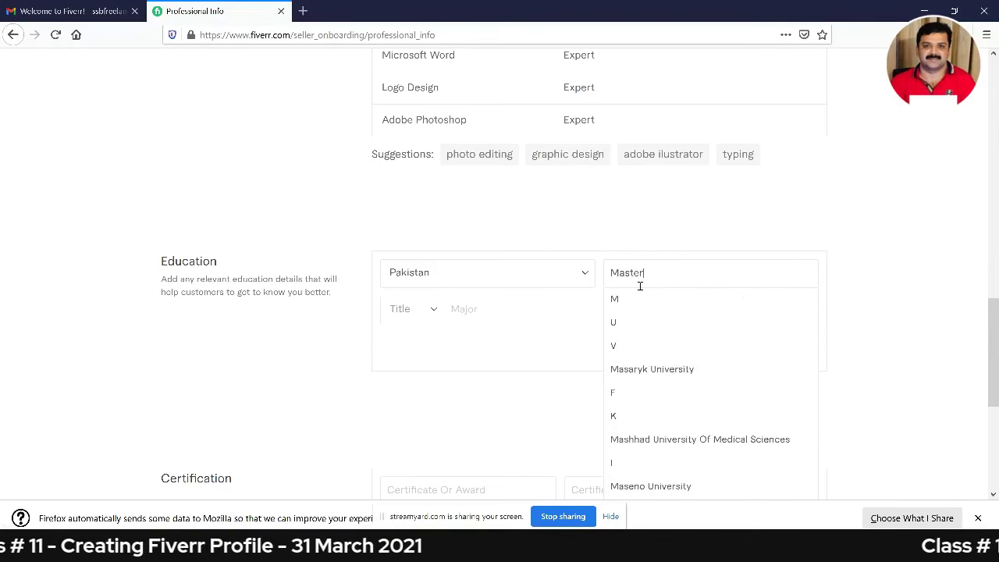
{"action": "key", "text": "ctrl+a"}
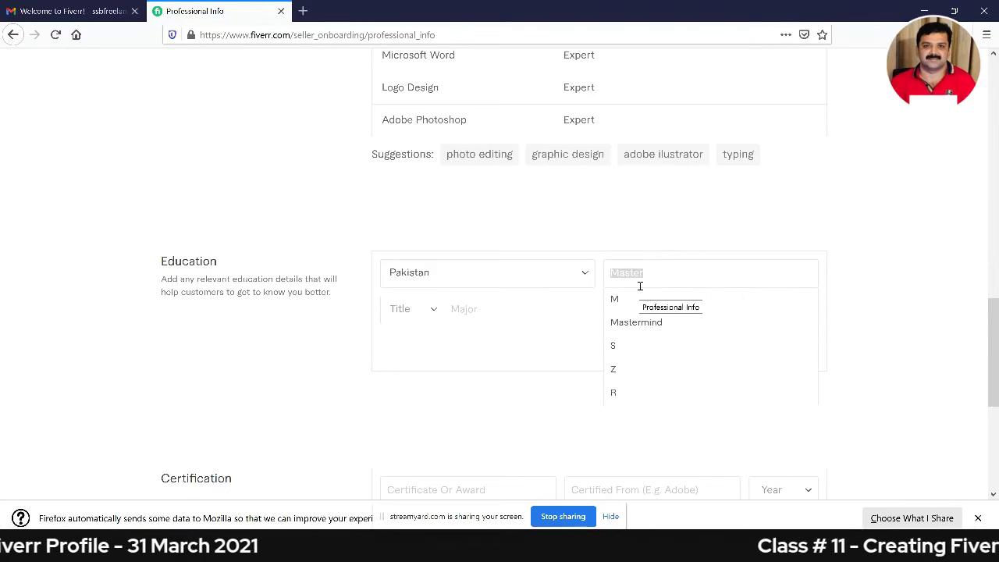
{"action": "type", "text": "Computer"}
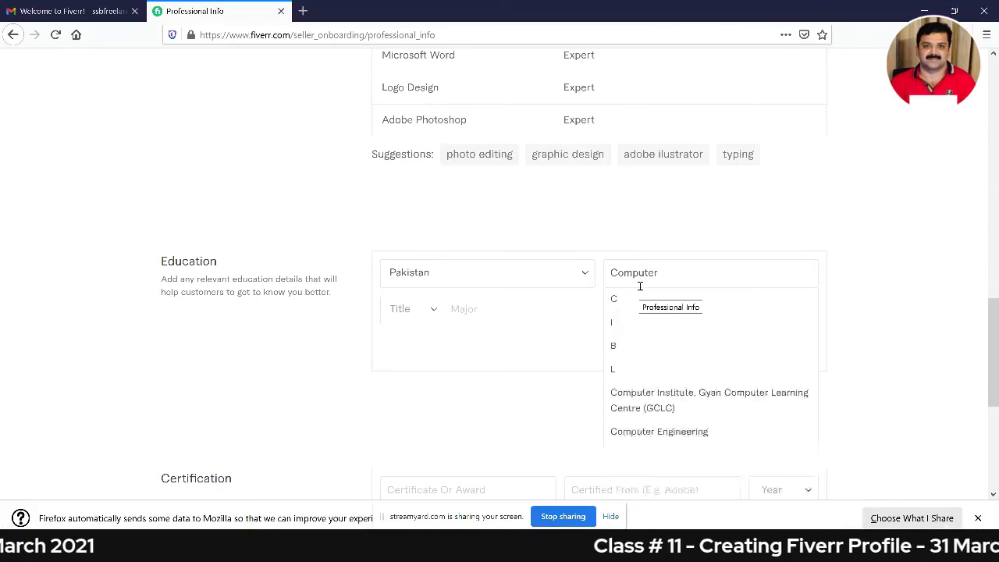
{"action": "left_click", "coordinate": [653, 433]}
- Set the education title to M.Sc. and enter PHP as the major
{"action": "left_click", "coordinate": [411, 314]}
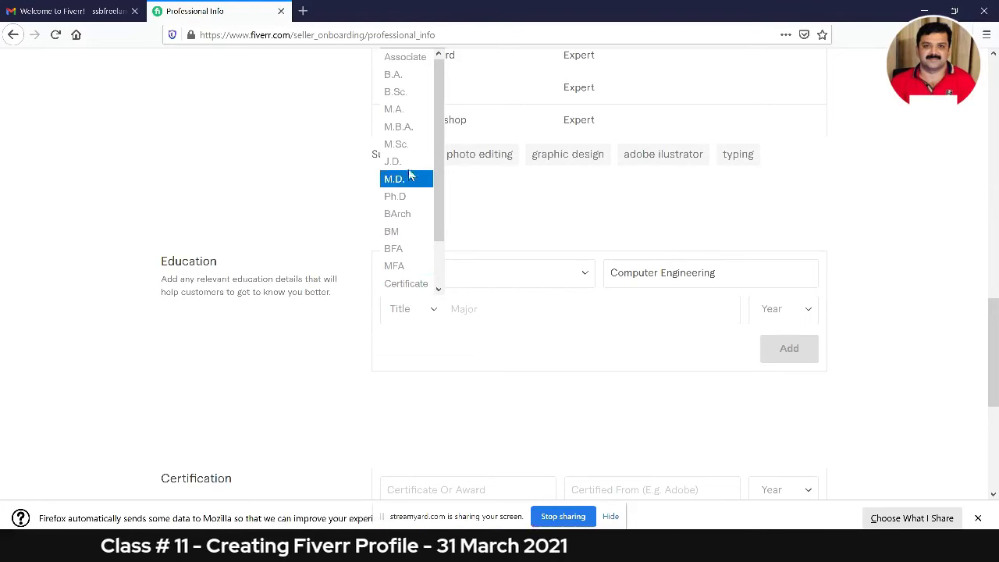
{"action": "left_click", "coordinate": [396, 144]}
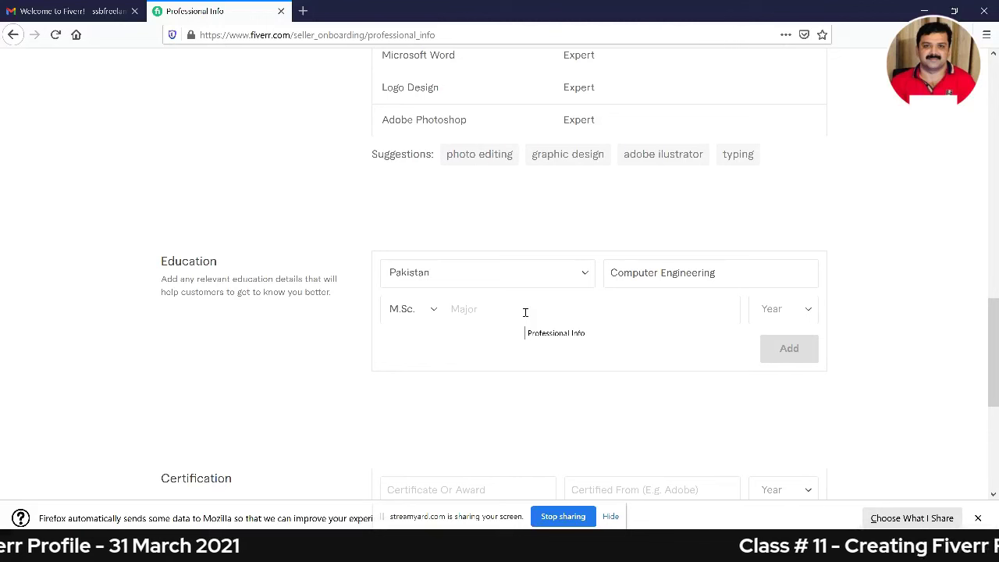
{"action": "type", "text": "PHPO"}
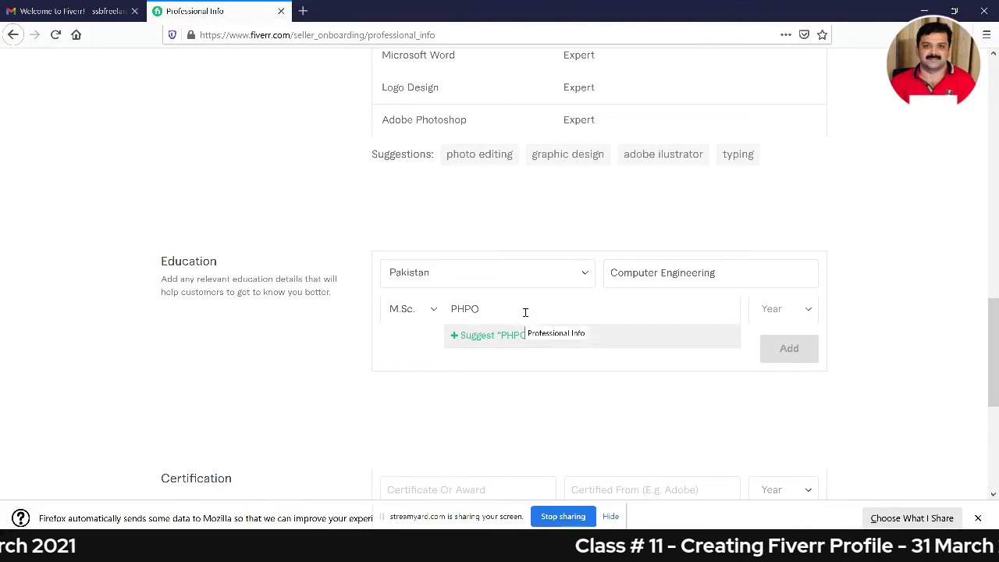
{"action": "key", "text": "BackSpace"}
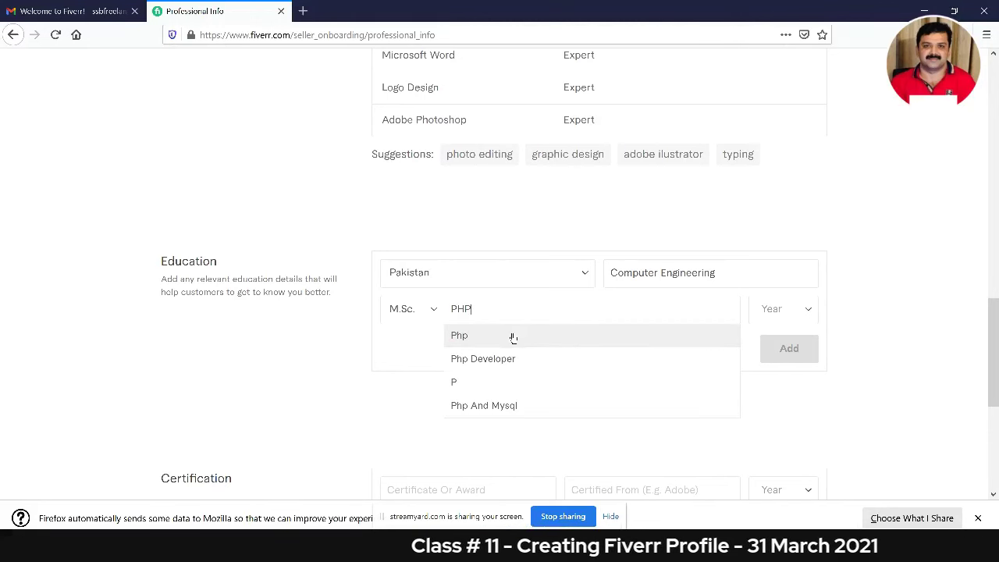
{"action": "left_click", "coordinate": [529, 284]}
{"action": "double_click", "coordinate": [737, 267]}
{"action": "left_click", "coordinate": [732, 273]}
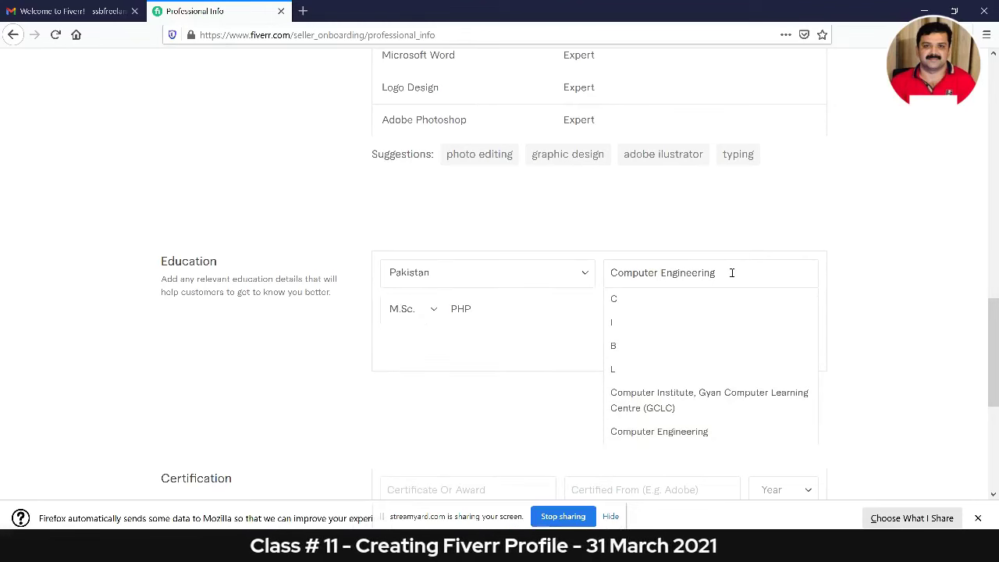
{"action": "left_click", "coordinate": [874, 281]}
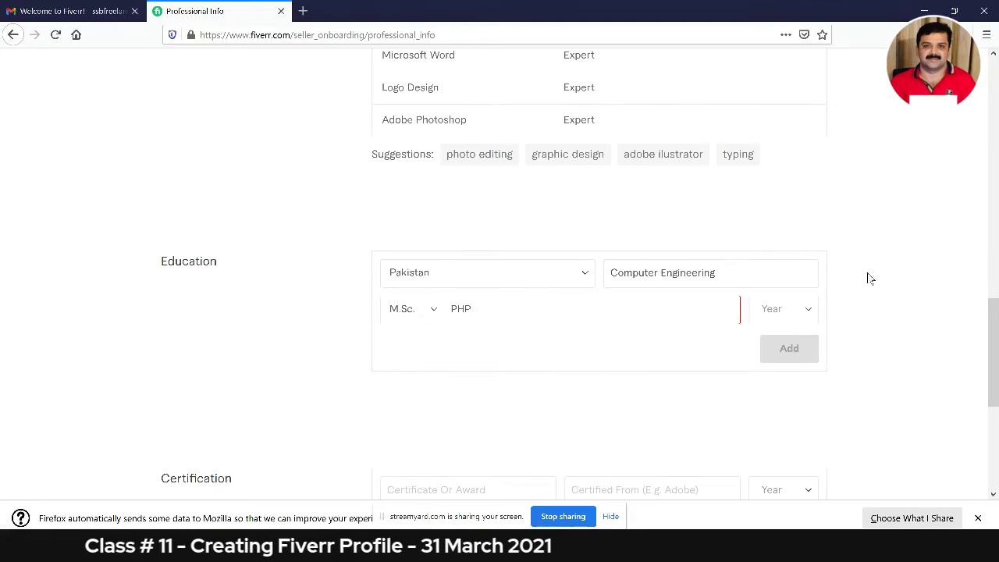
- Set the graduation year to 2019, choose Php Developer as the major, and add the education entry
{"action": "left_click", "coordinate": [778, 309]}
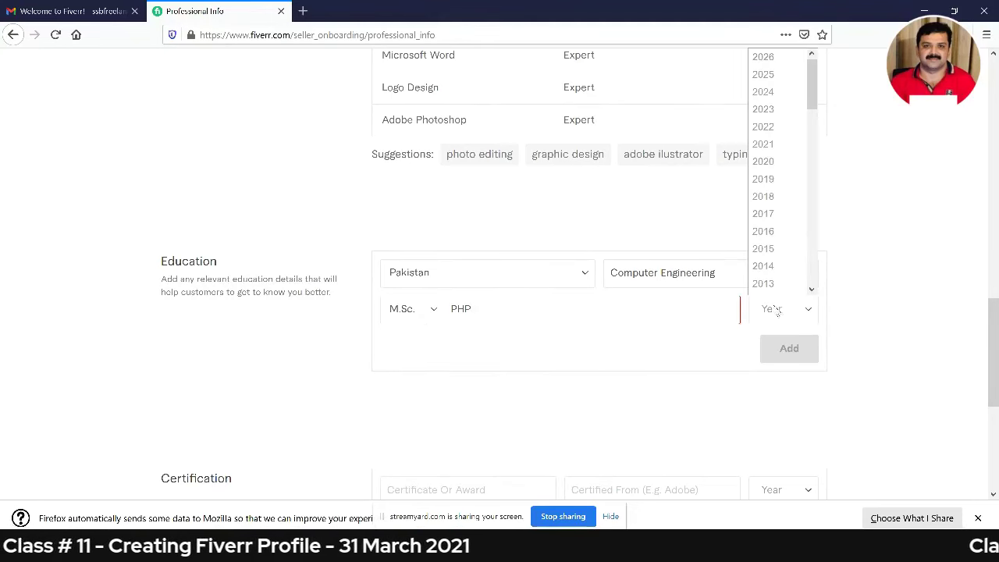
{"action": "left_click", "coordinate": [765, 179]}
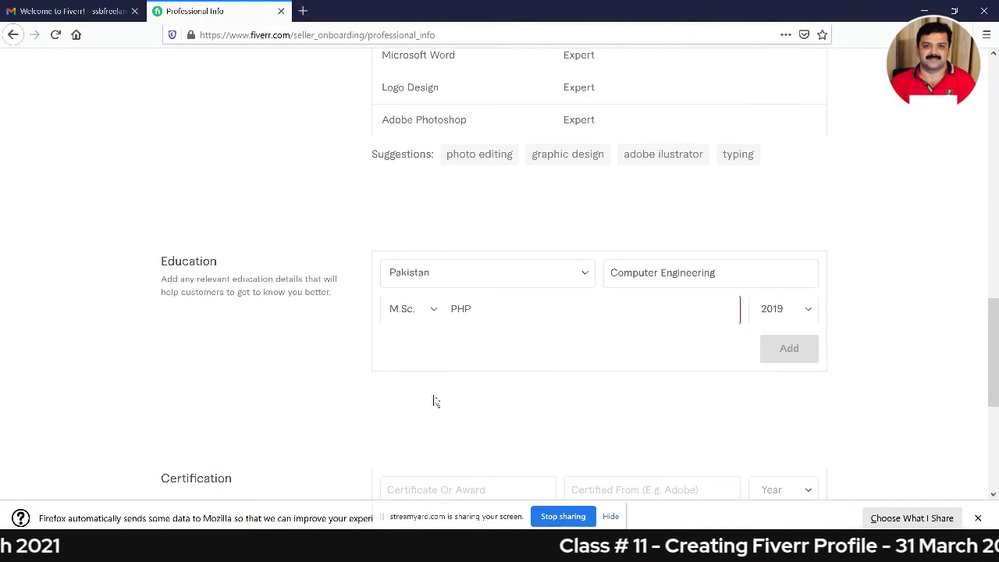
{"action": "left_click", "coordinate": [469, 318]}
{"action": "left_click", "coordinate": [492, 359]}
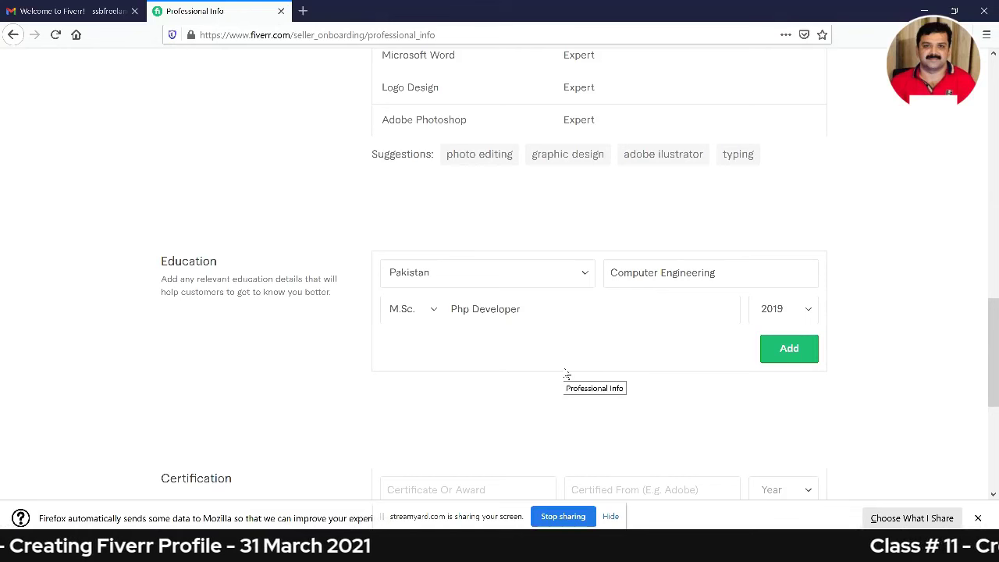
{"action": "left_click", "coordinate": [767, 356]}
{"action": "scroll", "coordinate": [547, 363], "scroll_direction": "down", "scroll_amount": 3}
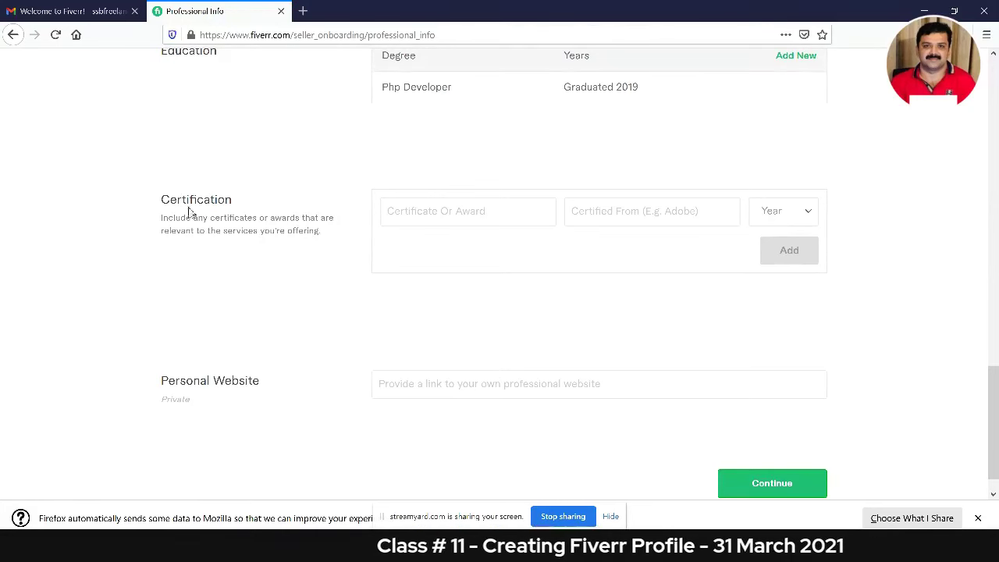
{"action": "double_click", "coordinate": [164, 199]}
{"action": "left_click", "coordinate": [261, 202]}
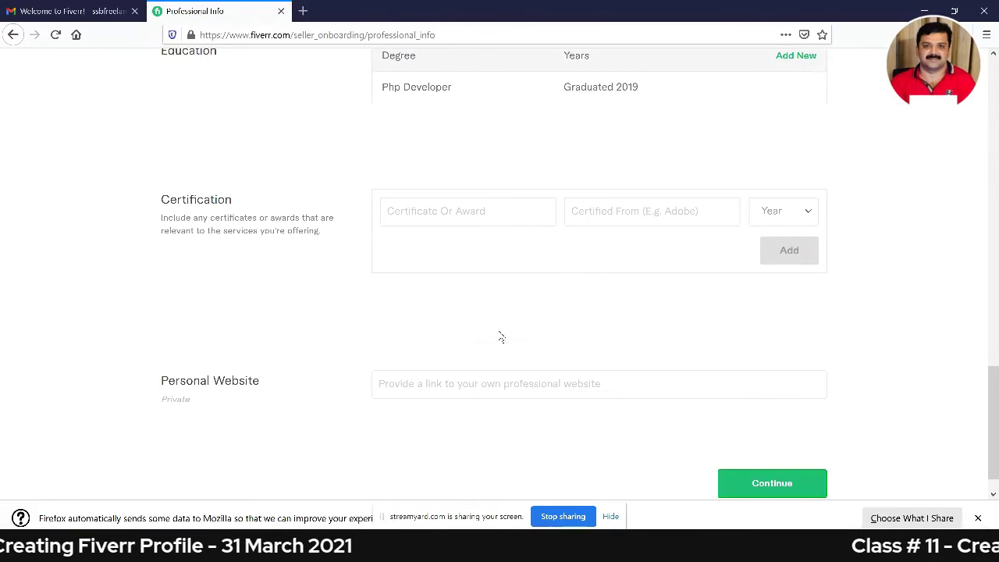
- Add a certification entry for 3D Designing, certified from Skill Development Council Isb, with the year 2018
{"action": "scroll", "coordinate": [501, 337], "scroll_direction": "up", "scroll_amount": 2}
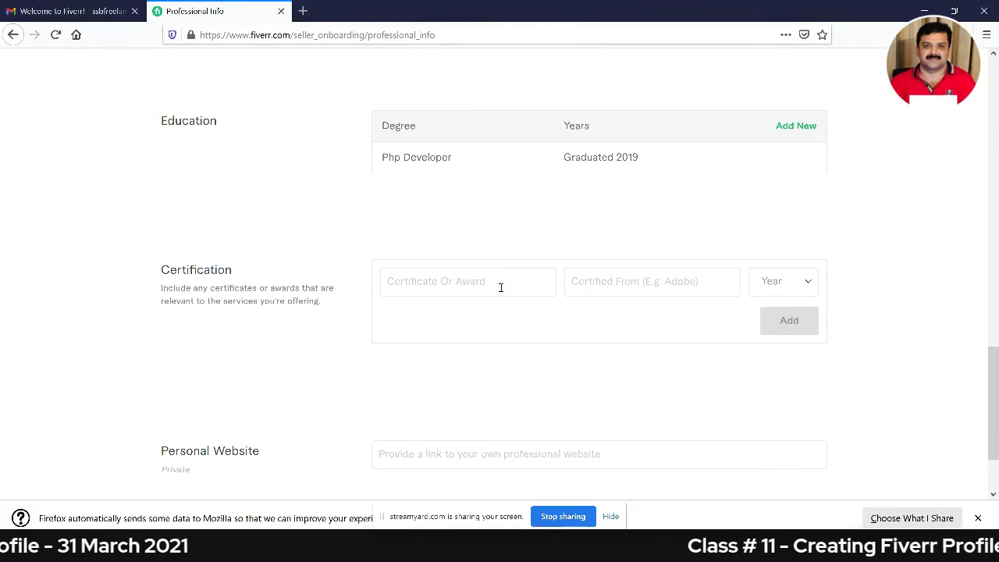
{"action": "type", "text": "3D "}
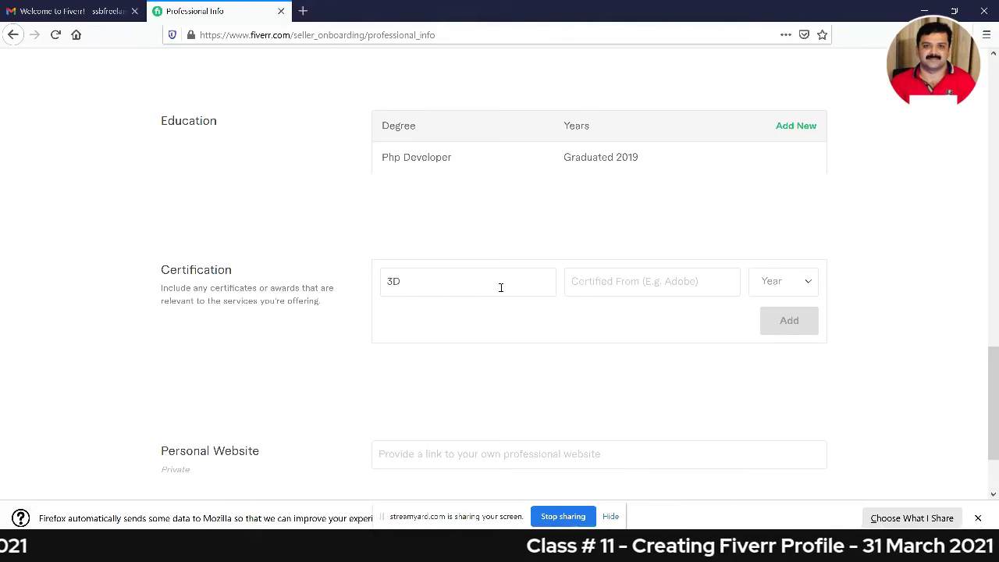
{"action": "type", "text": "M"}
{"action": "type", "text": "Designing"}
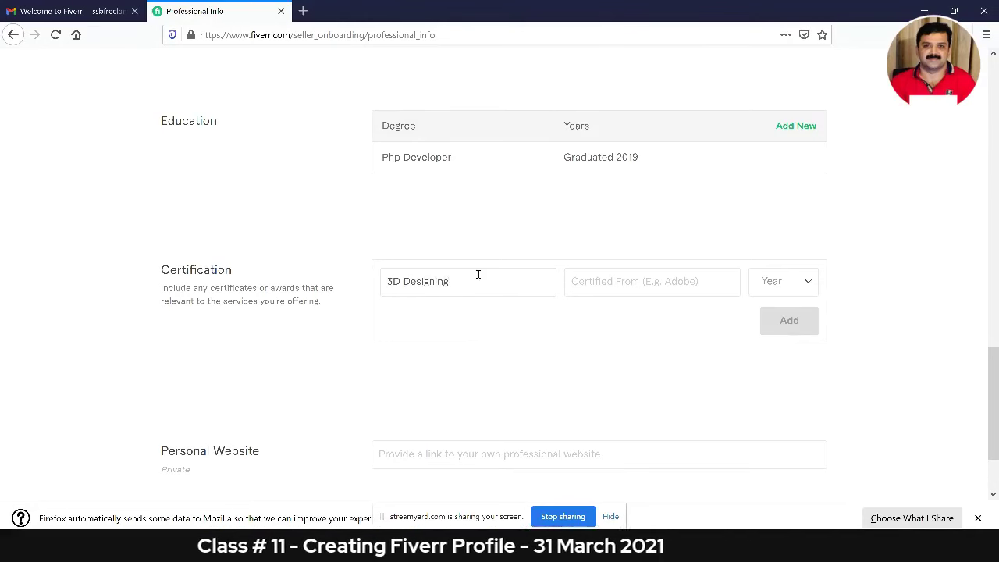
{"action": "left_click", "coordinate": [592, 281]}
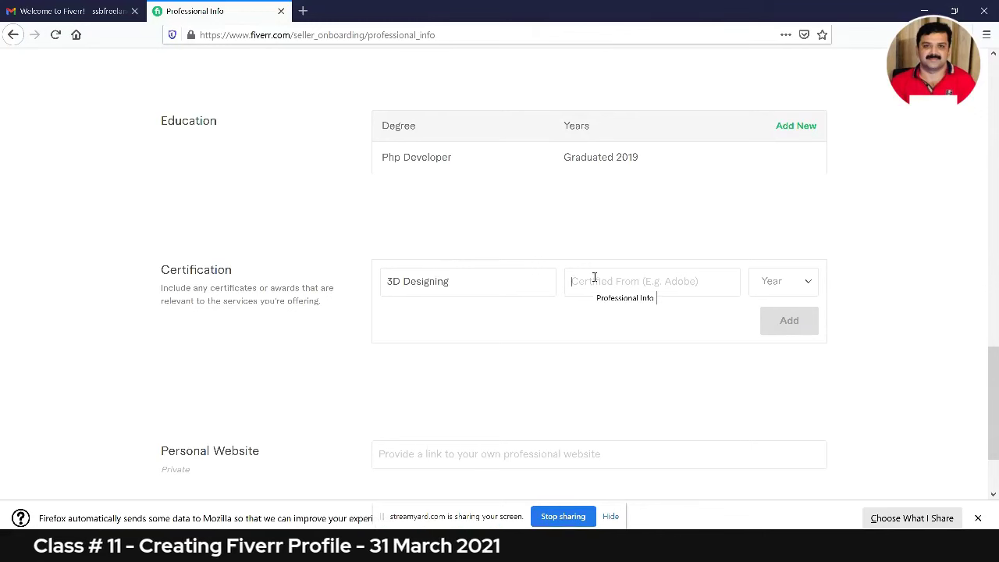
{"action": "type", "text": "Skill Devel"}
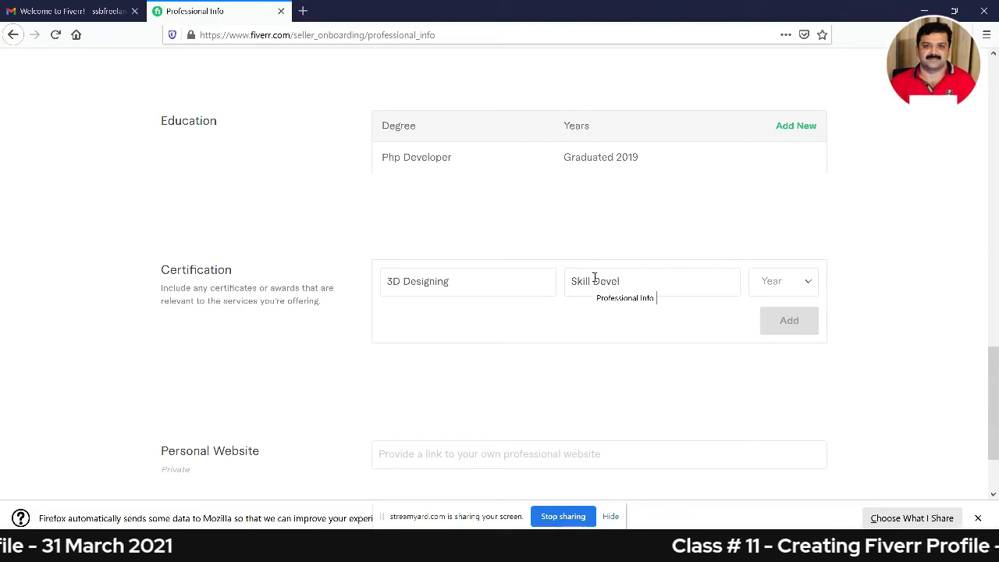
{"action": "type", "text": "opment"}
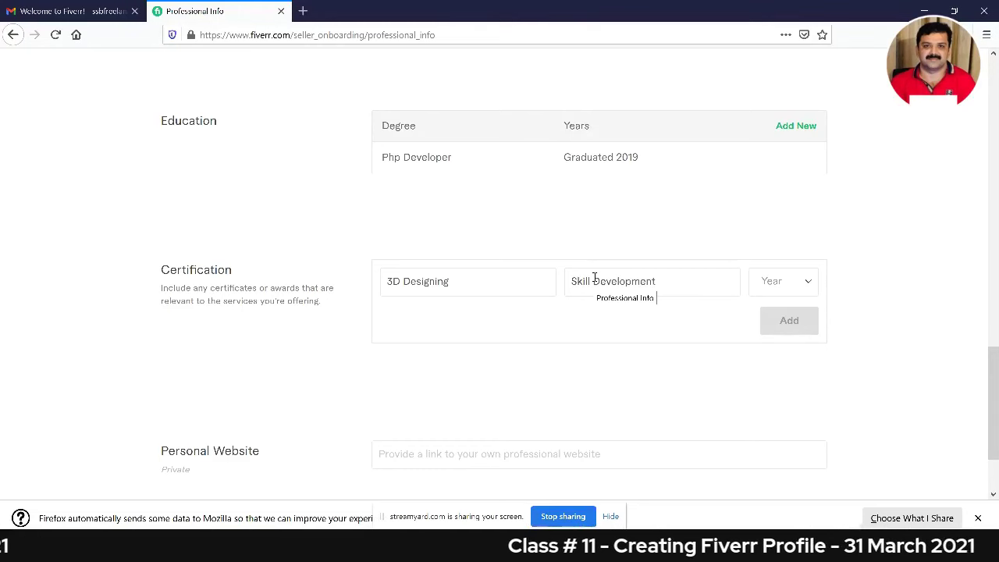
{"action": "type", "text": " Council Isb"}
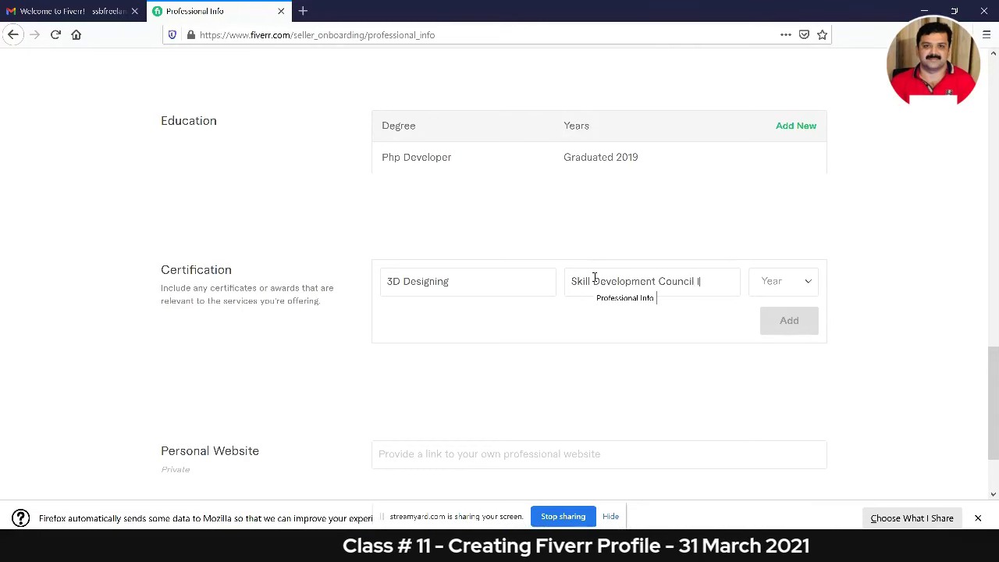
{"action": "left_click", "coordinate": [772, 289]}
{"action": "left_click", "coordinate": [783, 100]}
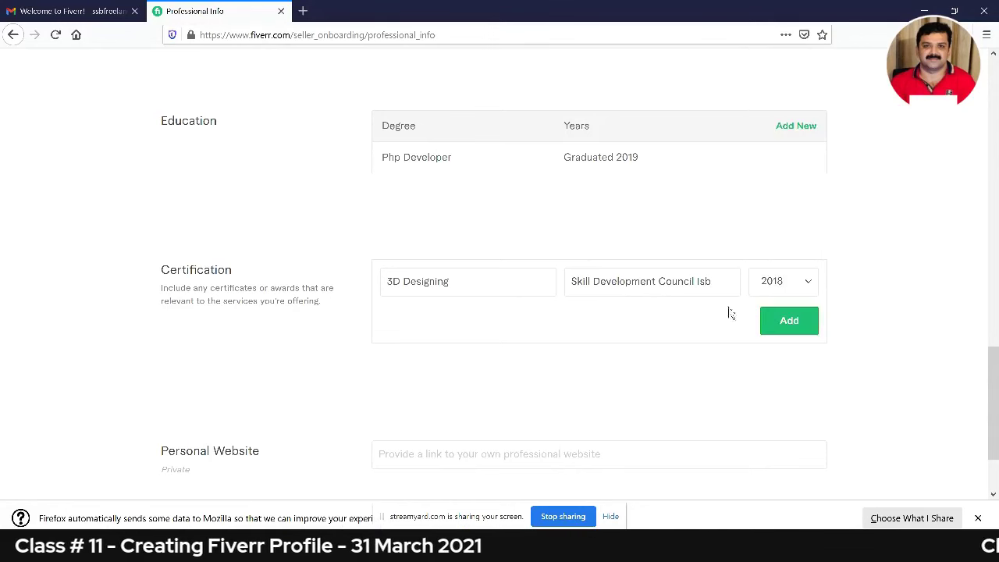
{"action": "left_click", "coordinate": [790, 320]}
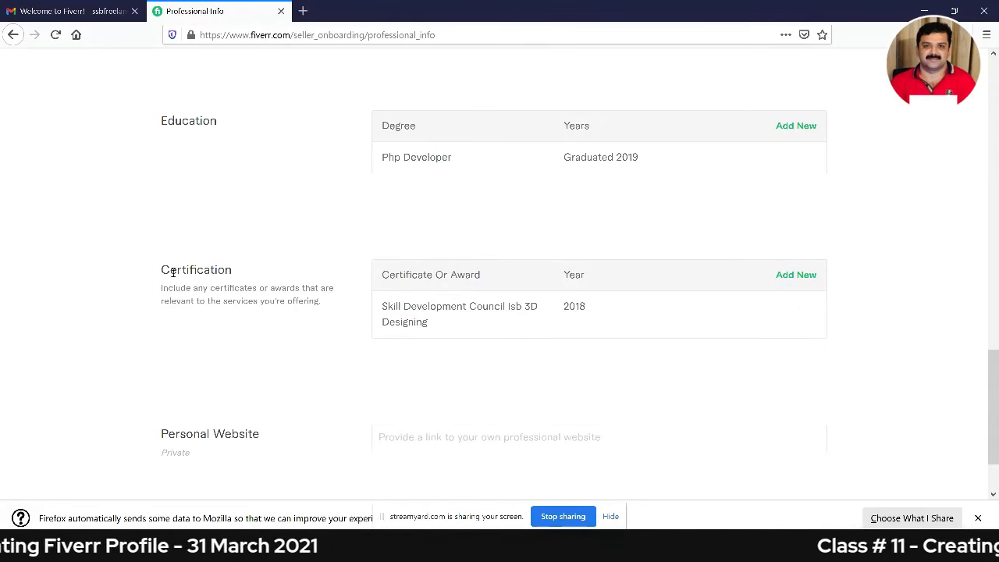
- Review the added Certification entry and the profile's completion rate on the Professional Info page
{"action": "left_click_drag", "start_coordinate": [171, 270], "coordinate": [236, 281]}
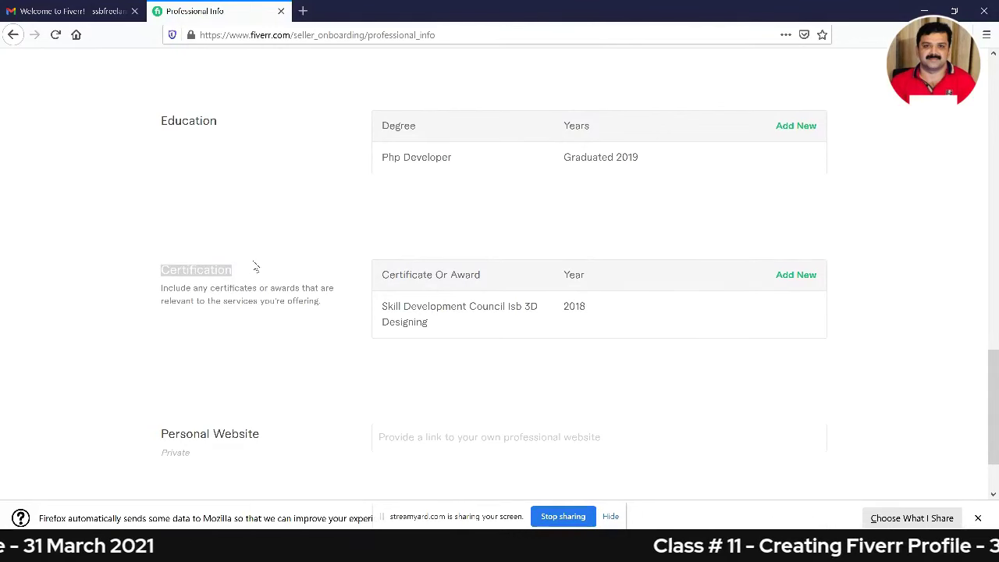
{"action": "left_click", "coordinate": [258, 264]}
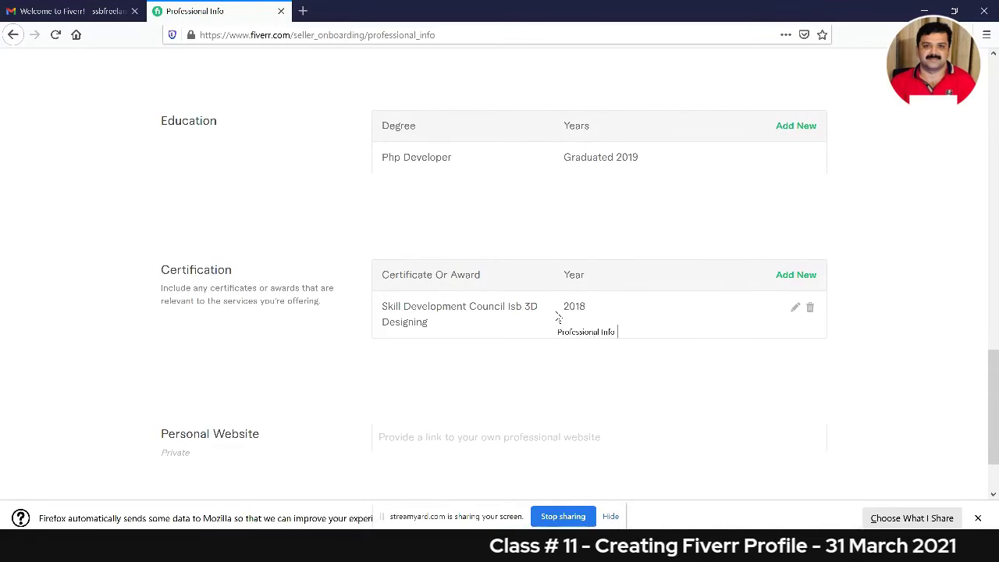
{"action": "scroll", "coordinate": [572, 312], "scroll_direction": "up", "scroll_amount": 15}
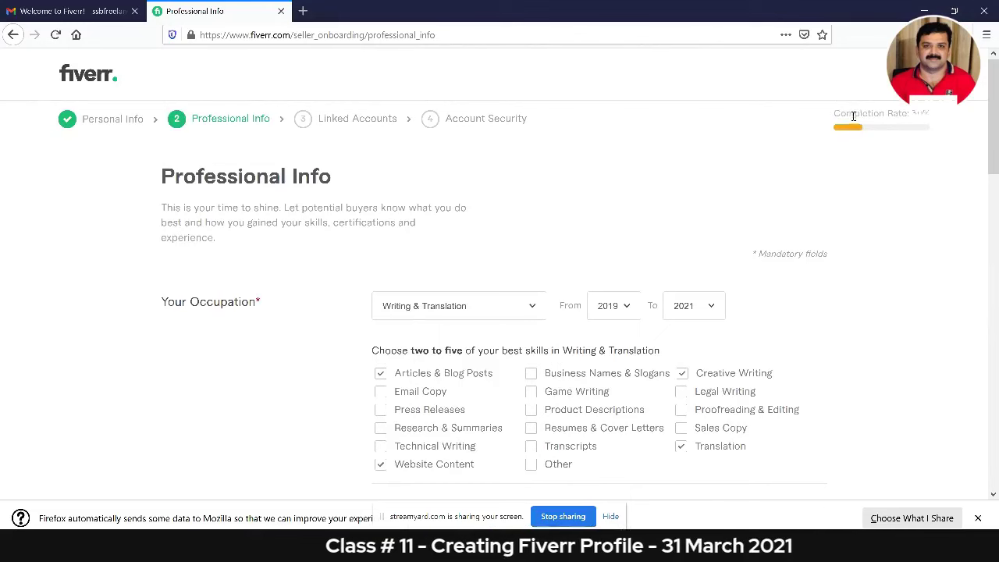
{"action": "mouse_move", "coordinate": [834, 112]}
{"action": "left_mouse_down"}
{"action": "mouse_move", "coordinate": [933, 119]}
{"action": "mouse_move", "coordinate": [835, 117]}
{"action": "left_mouse_up"}
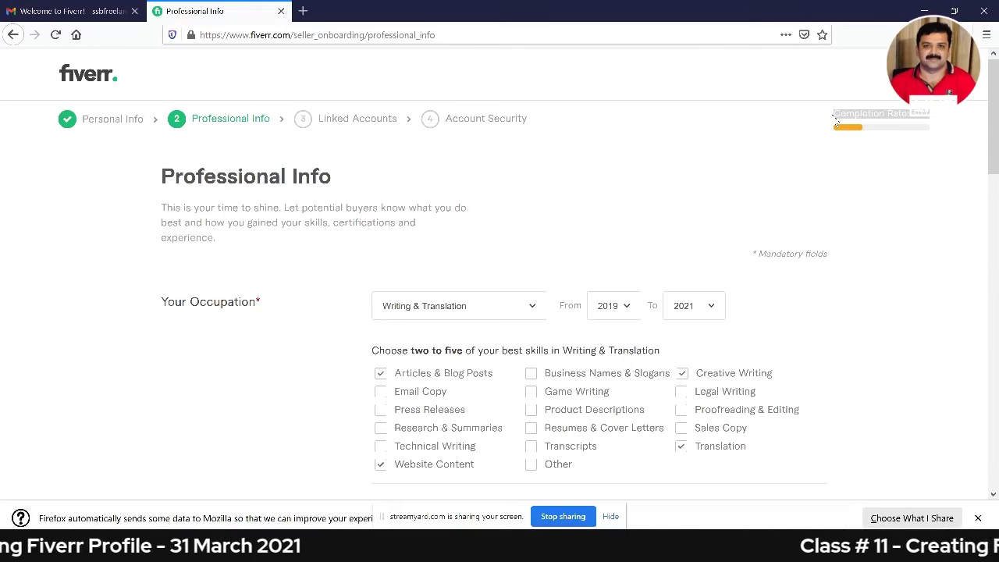
{"action": "left_click_drag", "start_coordinate": [836, 117], "coordinate": [919, 116]}
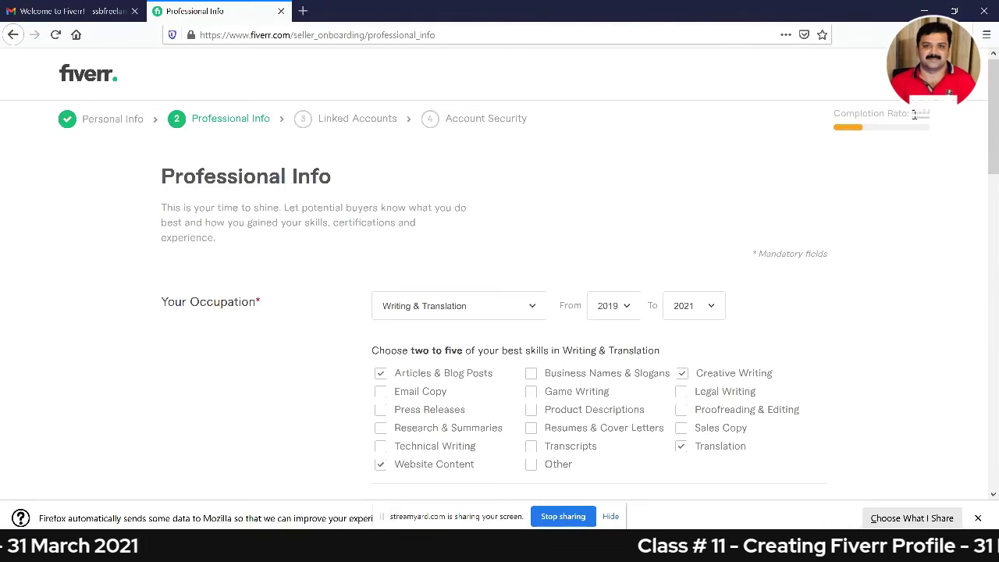
{"action": "scroll", "coordinate": [703, 234], "scroll_direction": "down", "scroll_amount": 15}
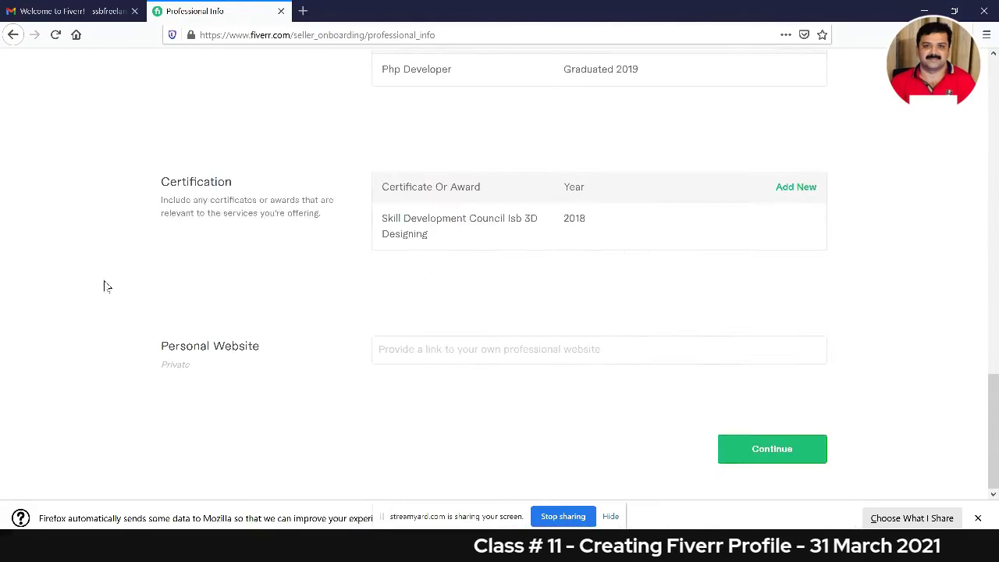
{"action": "left_click_drag", "start_coordinate": [156, 182], "coordinate": [237, 185]}
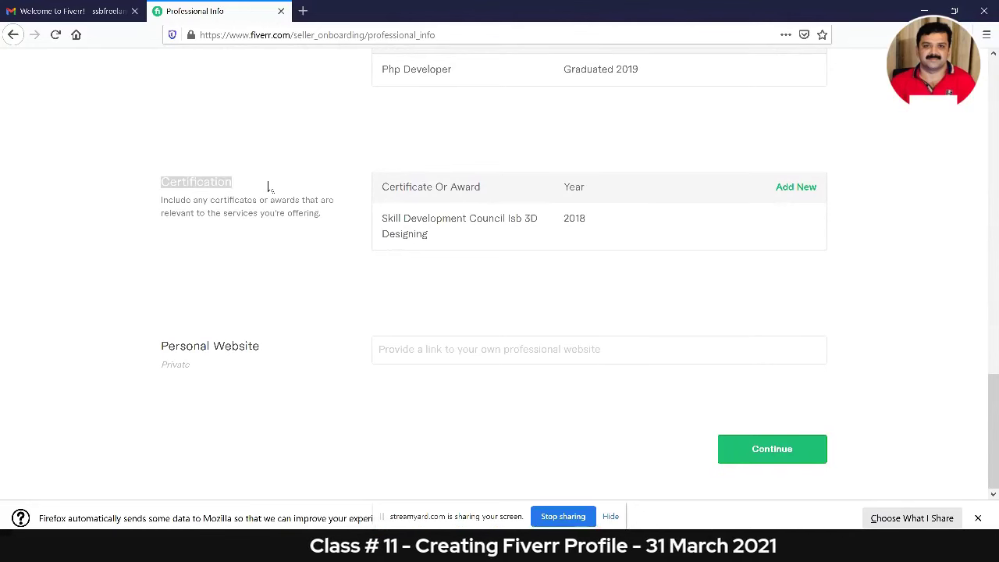
{"action": "left_click", "coordinate": [267, 187]}
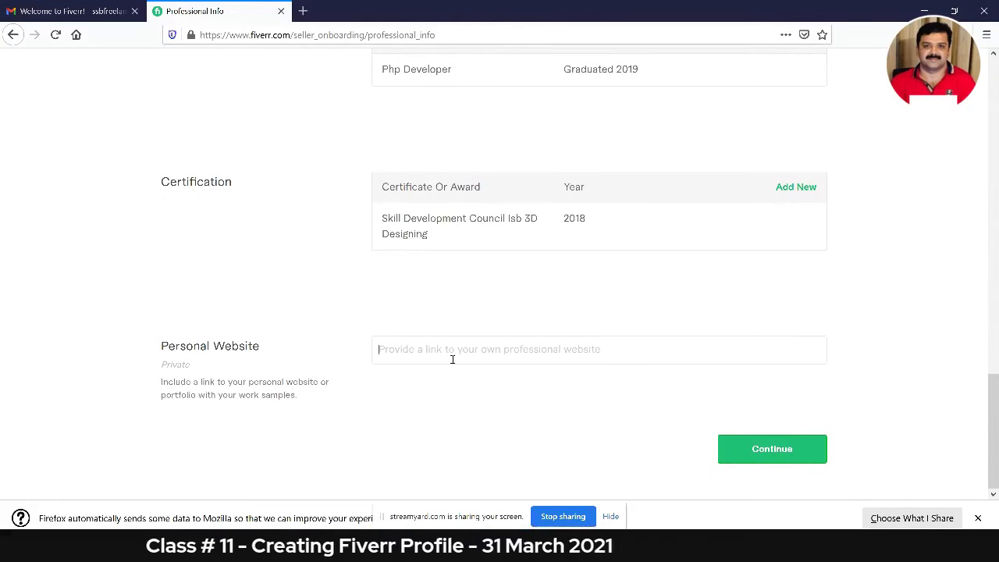
- Enter the seller's own .com domain as the personal website
{"action": "left_click", "coordinate": [452, 359]}
{"action": "type", "text": "sakhani"}
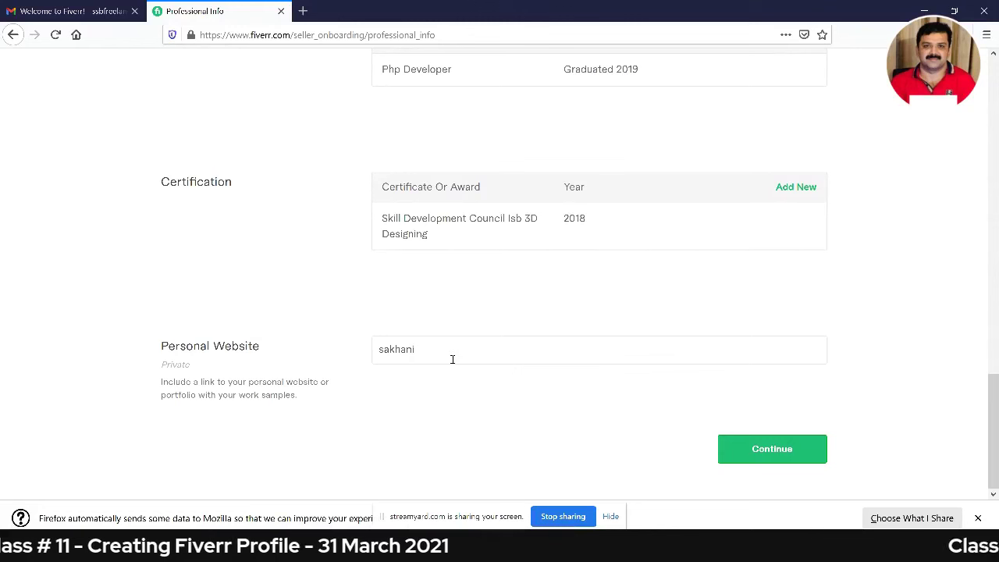
{"action": "type", "text": "."}
{"action": "key", "text": "ctrl+a"}
{"action": "type", "text": "s"}
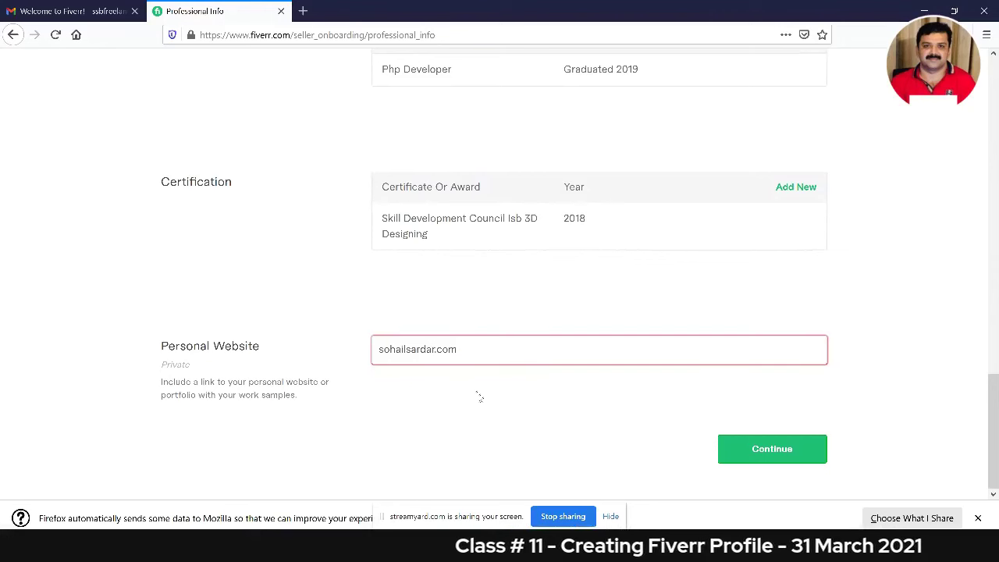
{"action": "left_click", "coordinate": [382, 351]}
{"action": "type", "text": "http"}
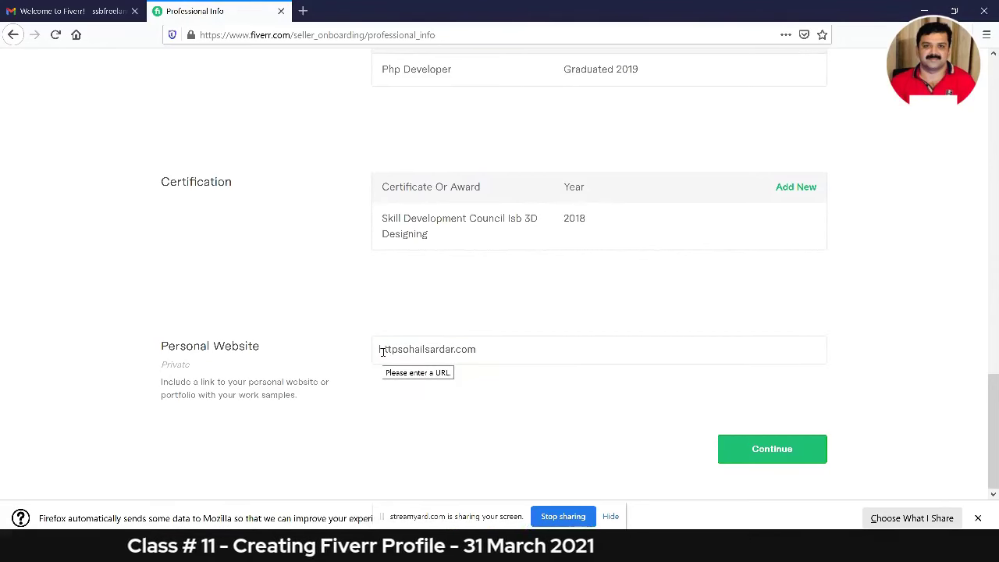
{"action": "type", "text": "s:"}
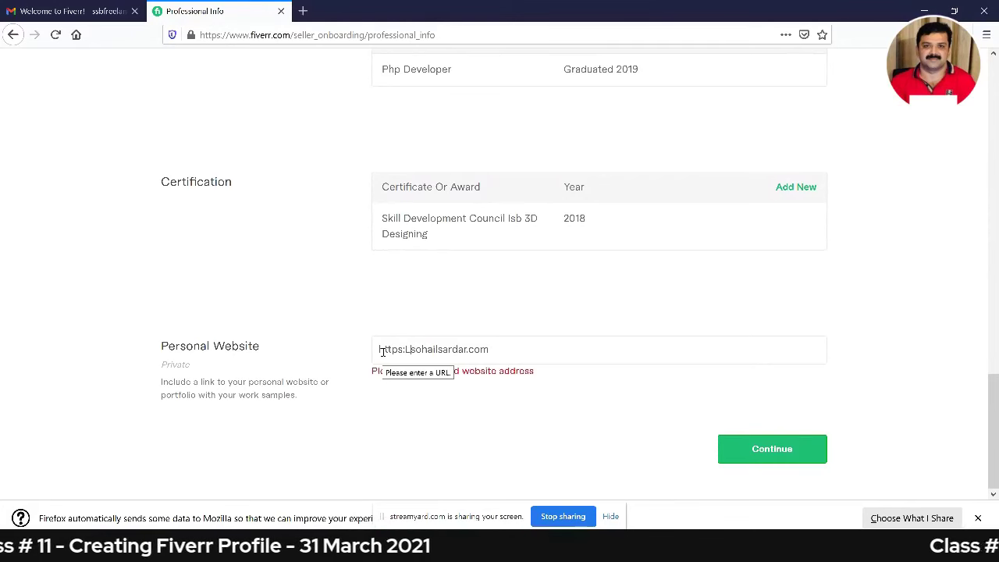
{"action": "type", "text": "//"}
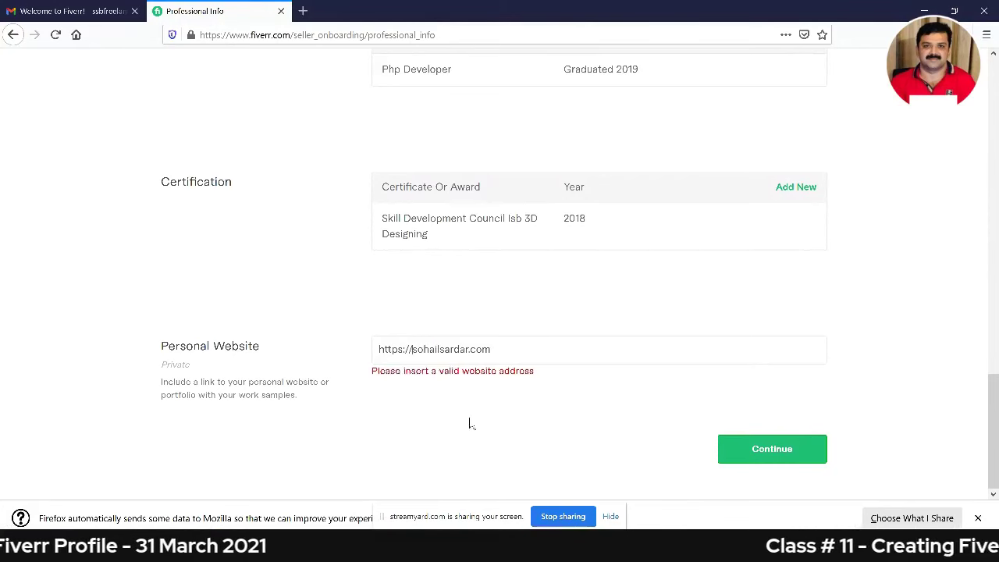
{"action": "left_click", "coordinate": [808, 452]}
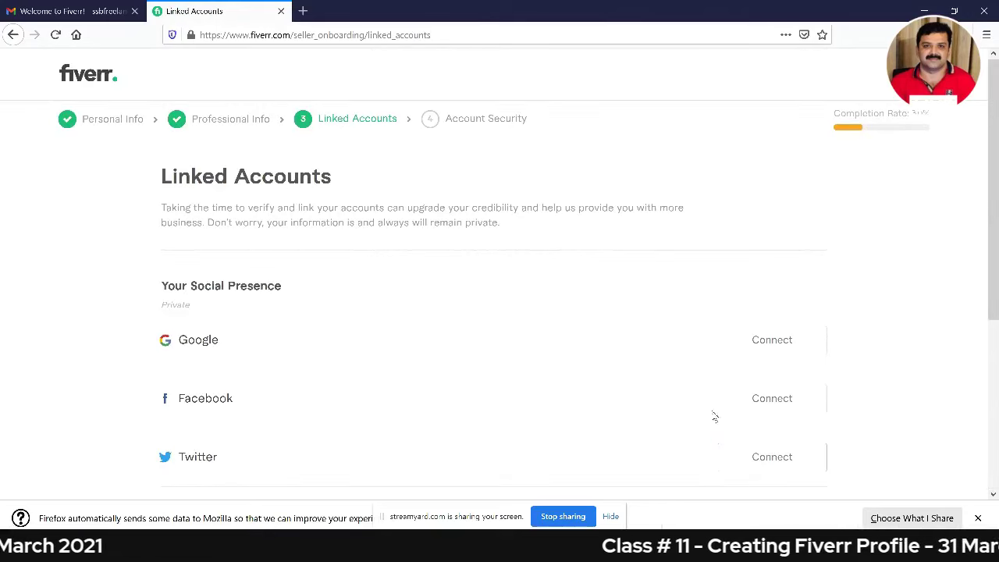
- Examine the social and professional accounts that can be linked, including Facebook, Twitter, Dribbble and Vimeo
{"action": "scroll", "coordinate": [547, 243], "scroll_direction": "down", "scroll_amount": 6}
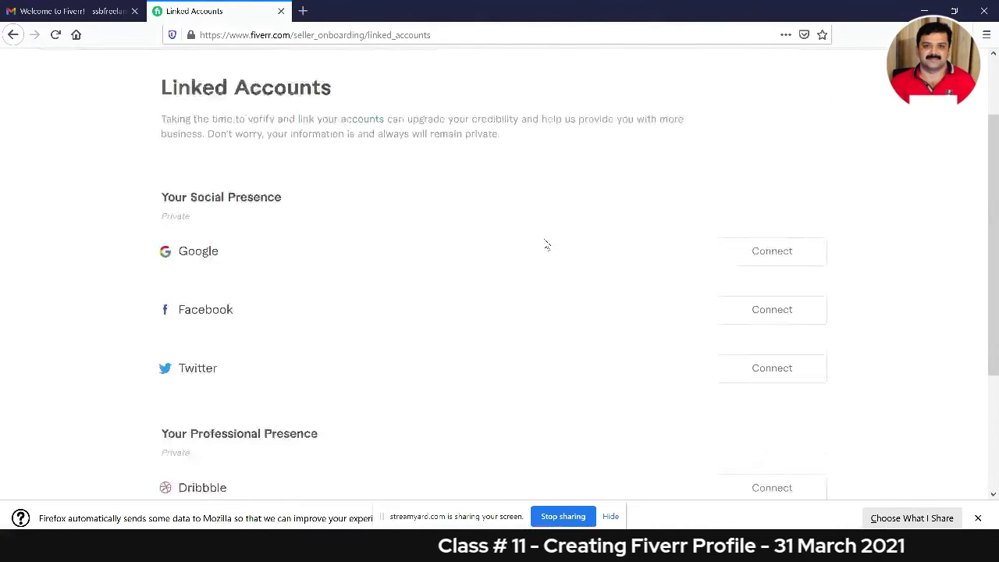
{"action": "scroll", "coordinate": [426, 297], "scroll_direction": "up", "scroll_amount": 3}
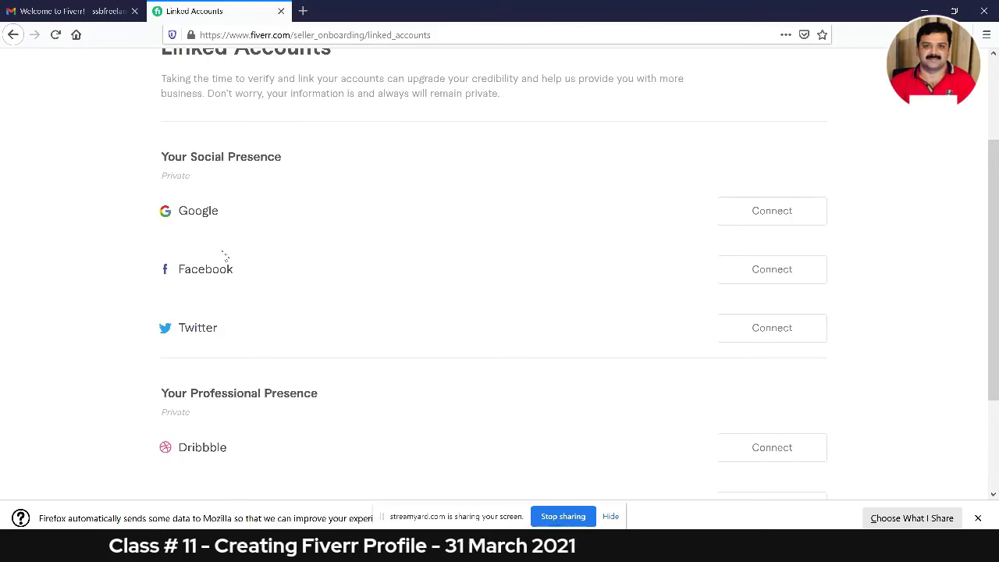
{"action": "left_click_drag", "start_coordinate": [233, 270], "coordinate": [203, 299]}
{"action": "left_click_drag", "start_coordinate": [223, 332], "coordinate": [181, 328]}
{"action": "scroll", "coordinate": [312, 404], "scroll_direction": "down", "scroll_amount": 2}
{"action": "left_click_drag", "start_coordinate": [227, 377], "coordinate": [193, 378]}
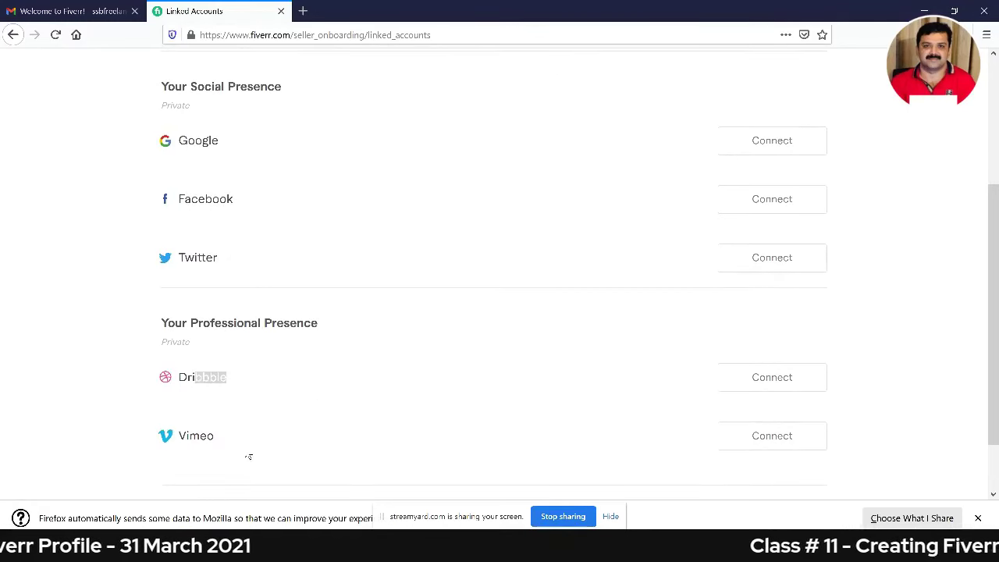
{"action": "left_click_drag", "start_coordinate": [215, 437], "coordinate": [182, 436]}
{"action": "left_click", "coordinate": [317, 442]}
- Connect Google under Your Social Presence using the already signed-in Google account
{"action": "scroll", "coordinate": [317, 442], "scroll_direction": "up", "scroll_amount": 3}
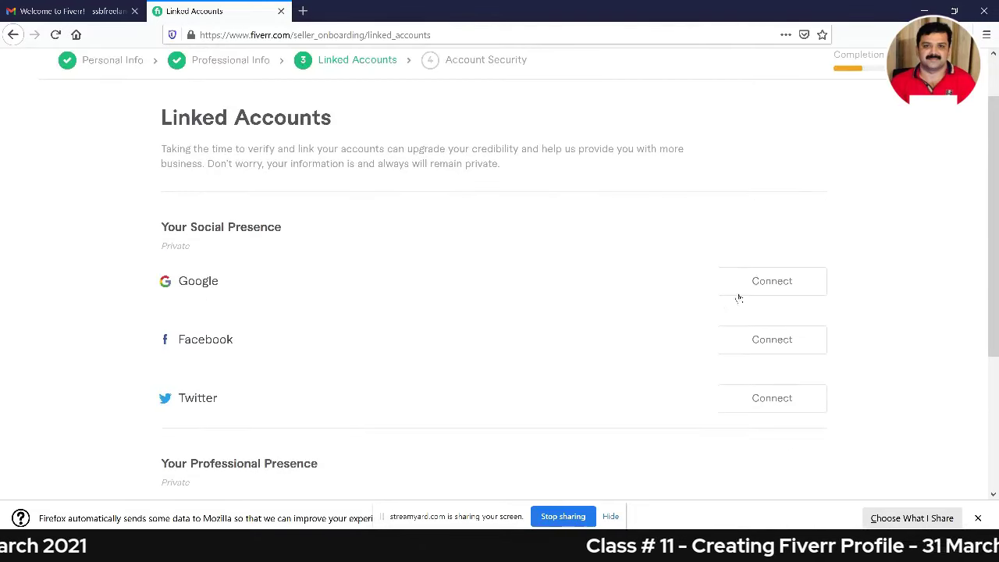
{"action": "left_click", "coordinate": [754, 281]}
{"action": "left_click_drag", "start_coordinate": [244, 19], "coordinate": [564, 29]}
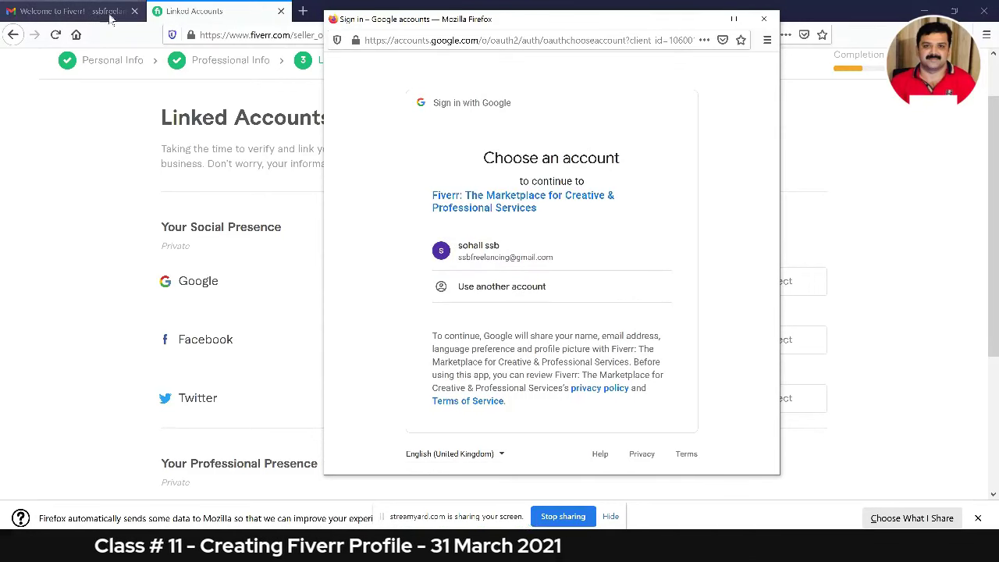
{"action": "left_click", "coordinate": [506, 252]}
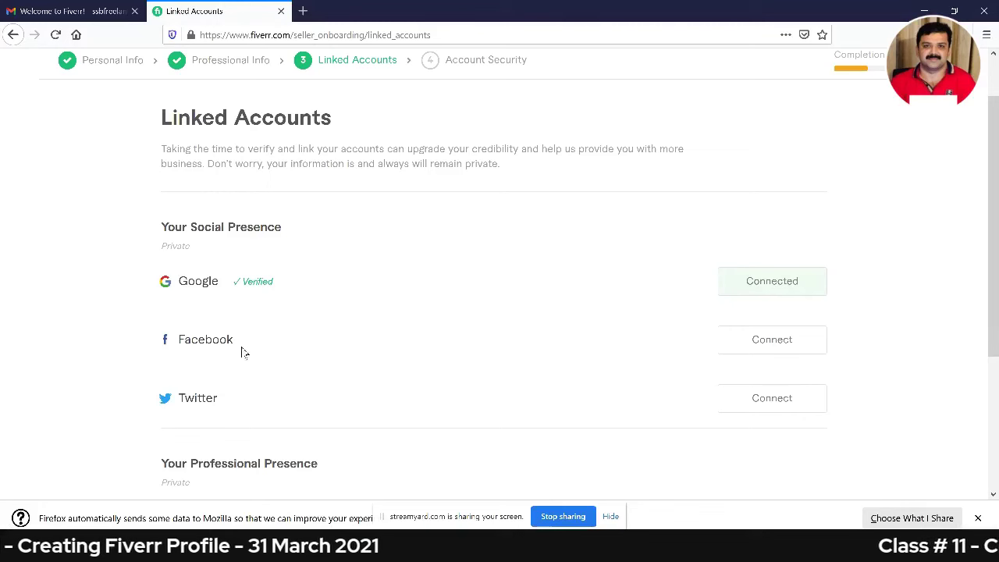
- Check the Google verification status and look over the Facebook and Twitter entries under Your Social Presence
{"action": "left_click_drag", "start_coordinate": [243, 350], "coordinate": [180, 332]}
{"action": "scroll", "coordinate": [308, 346], "scroll_direction": "down", "scroll_amount": 2}
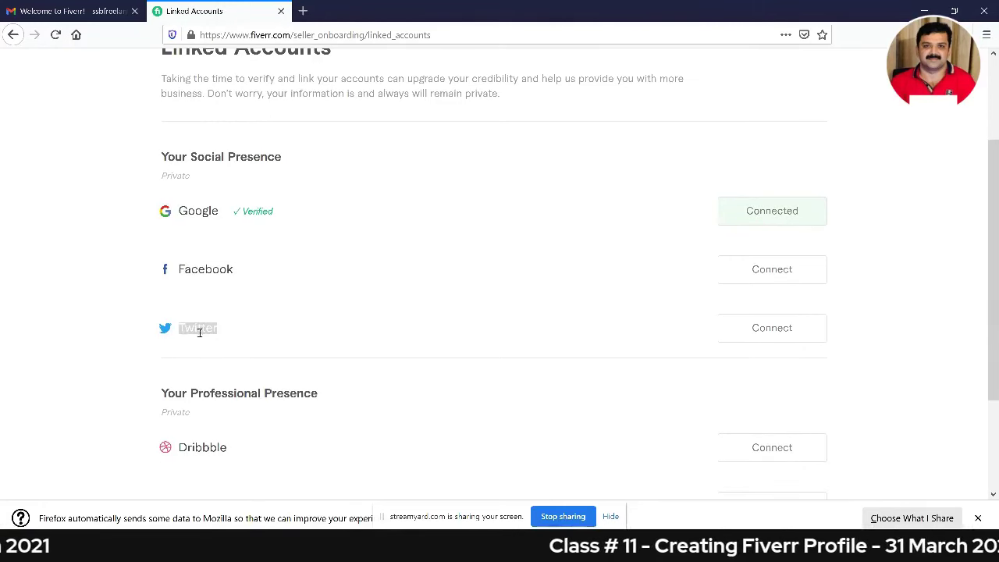
{"action": "left_click", "coordinate": [284, 285]}
{"action": "left_click_drag", "start_coordinate": [275, 212], "coordinate": [241, 214]}
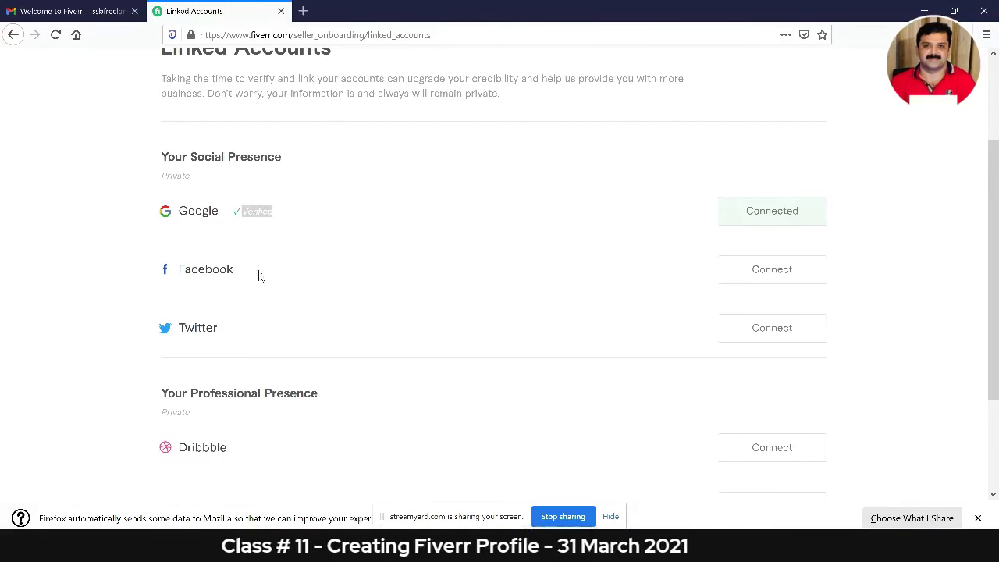
{"action": "left_click_drag", "start_coordinate": [257, 276], "coordinate": [181, 274]}
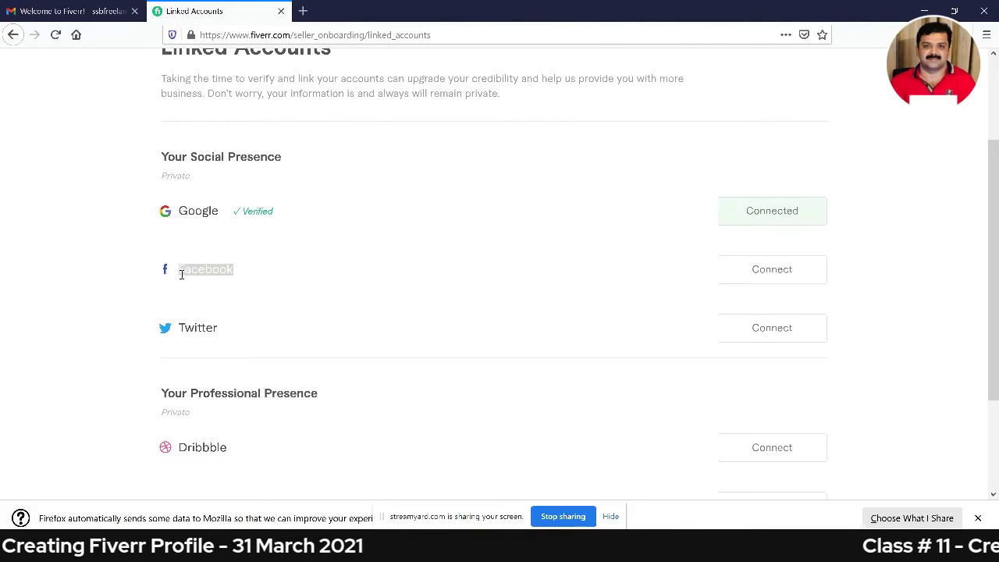
{"action": "left_click_drag", "start_coordinate": [245, 279], "coordinate": [179, 275]}
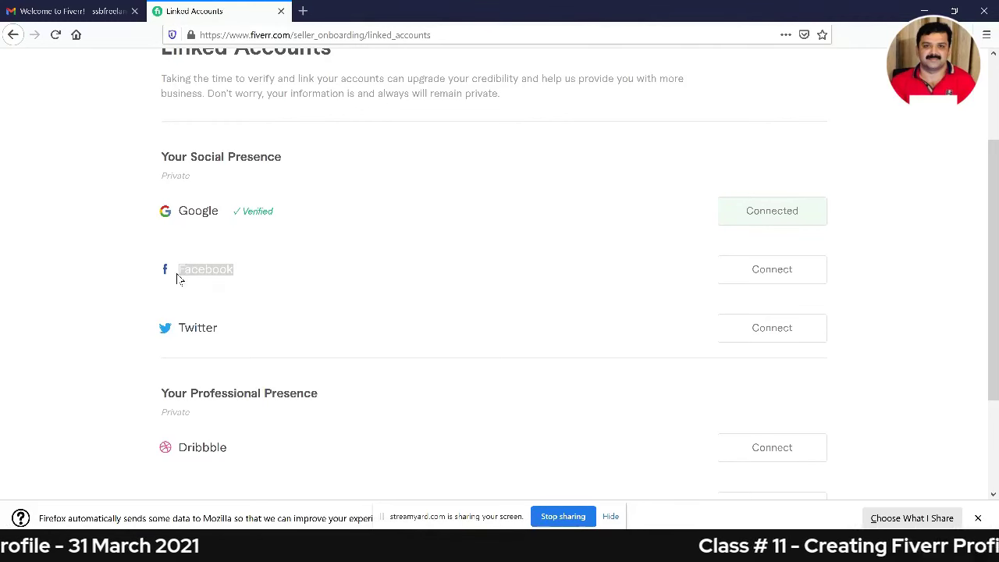
- Open the Facebook login window for linking the account and close it without logging in
{"action": "left_click", "coordinate": [557, 305]}
{"action": "left_click", "coordinate": [761, 268]}
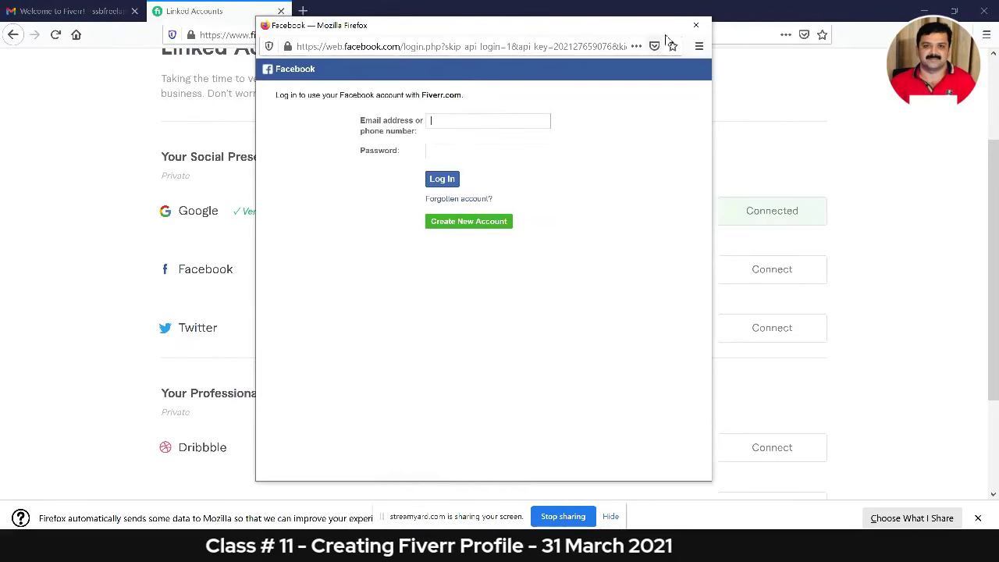
{"action": "left_click", "coordinate": [693, 32]}
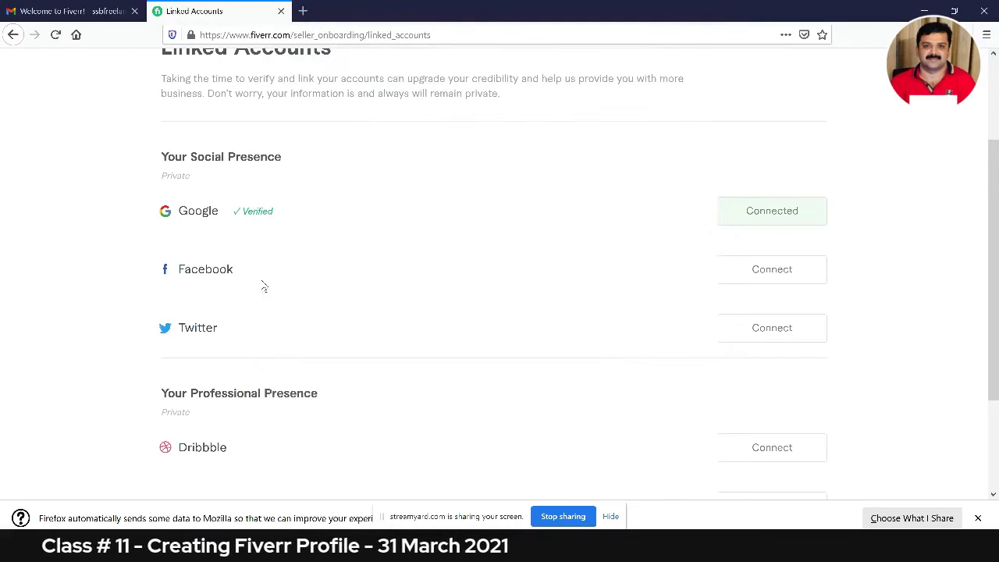
- Examine the unlinked Facebook and Twitter entries under Your Social Presence
{"action": "left_click_drag", "start_coordinate": [228, 275], "coordinate": [179, 271]}
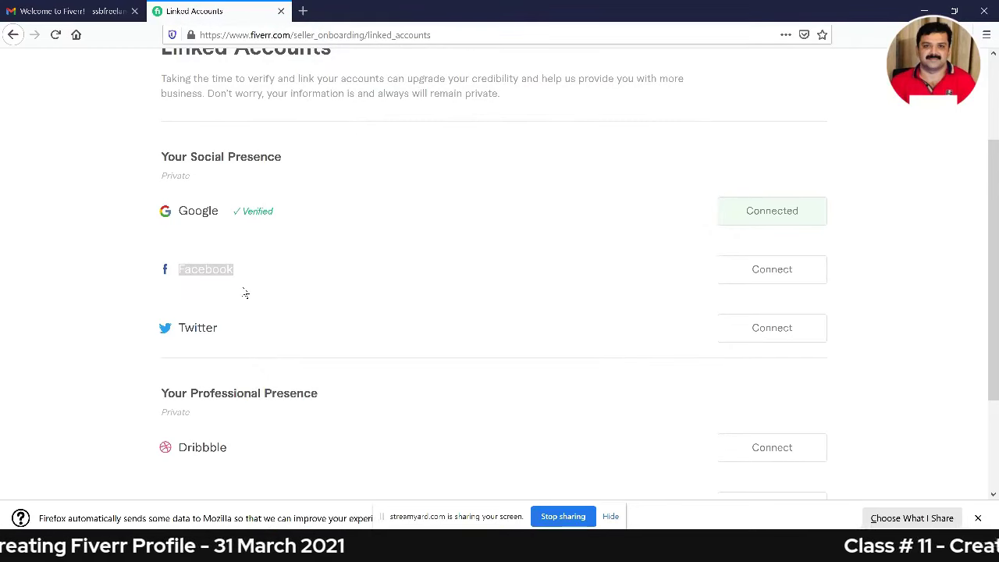
{"action": "left_click_drag", "start_coordinate": [245, 293], "coordinate": [180, 273]}
{"action": "left_click", "coordinate": [239, 350]}
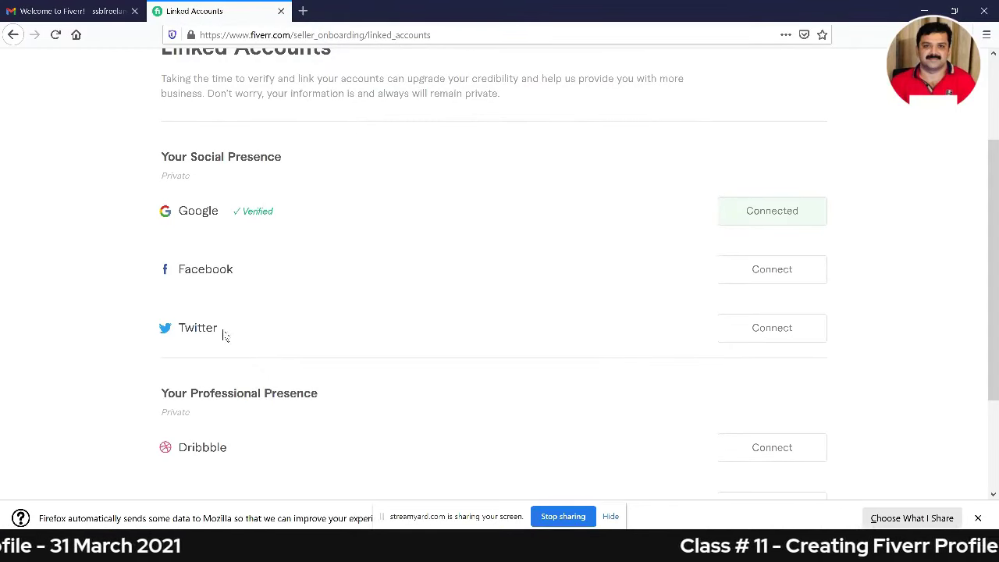
{"action": "left_click_drag", "start_coordinate": [228, 337], "coordinate": [178, 328]}
{"action": "left_click", "coordinate": [245, 339]}
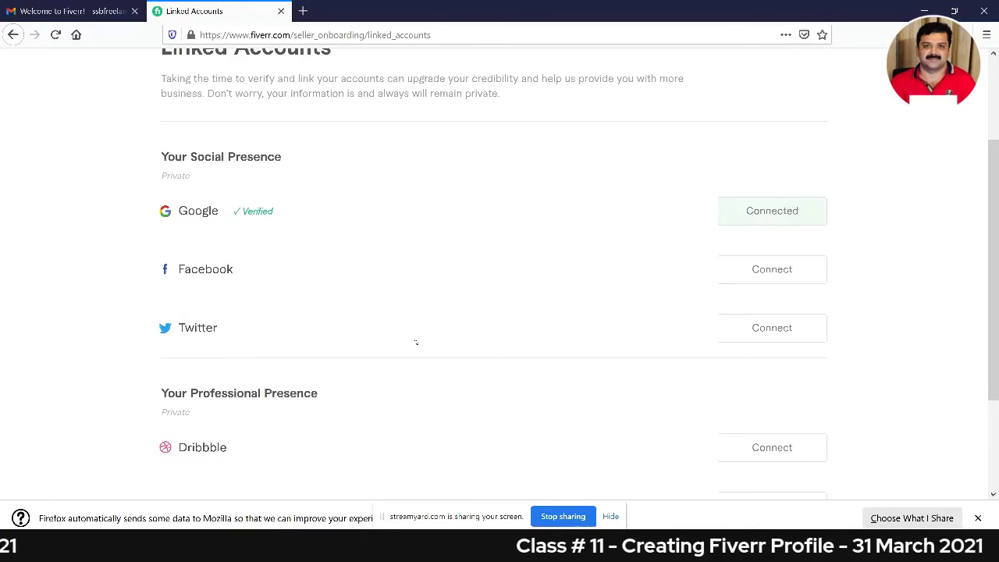
{"action": "left_click_drag", "start_coordinate": [252, 277], "coordinate": [180, 271]}
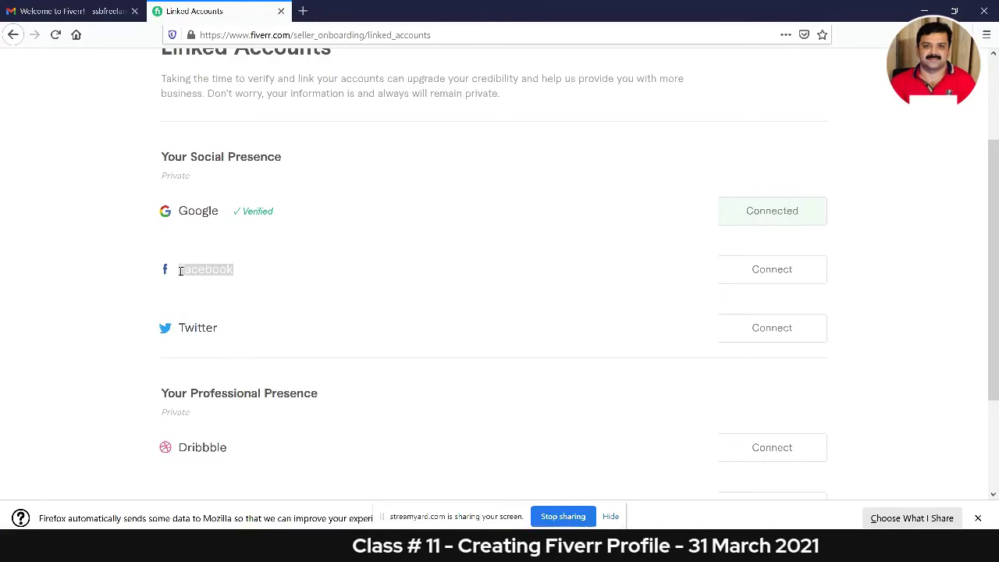
{"action": "left_click", "coordinate": [312, 276]}
{"action": "left_click_drag", "start_coordinate": [312, 277], "coordinate": [179, 274]}
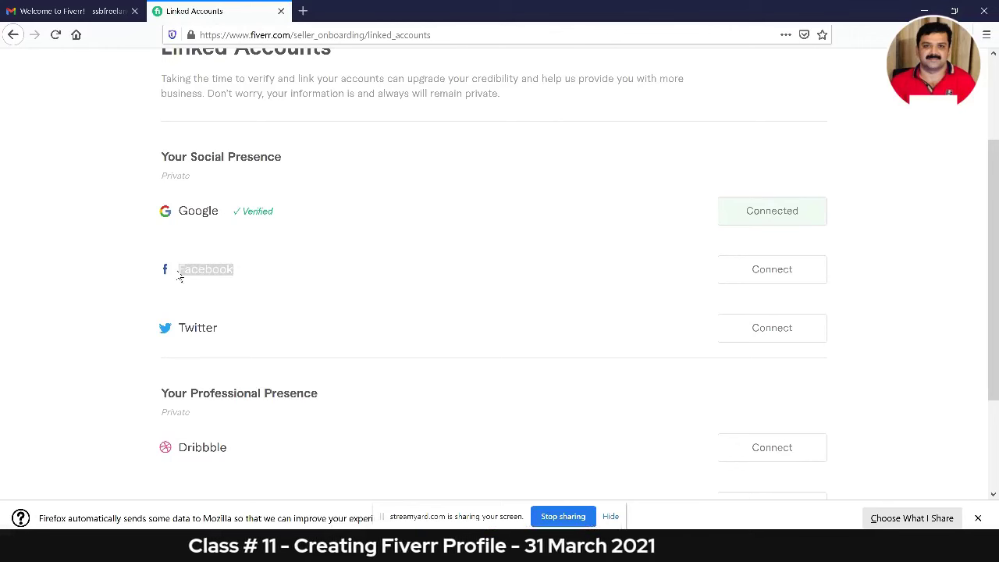
{"action": "left_click", "coordinate": [252, 344]}
{"action": "left_click_drag", "start_coordinate": [252, 344], "coordinate": [170, 334]}
{"action": "left_click", "coordinate": [625, 379]}
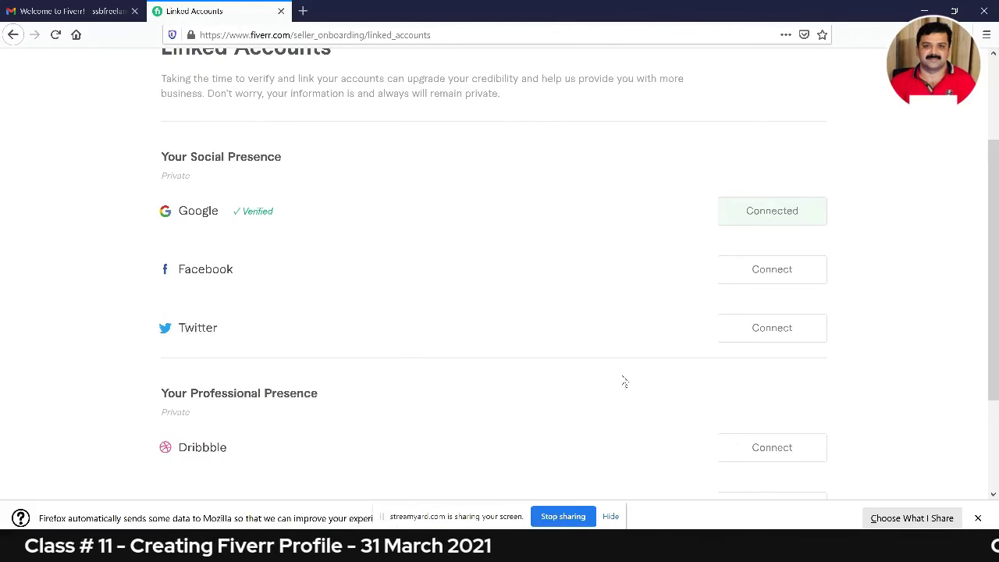
- Look over the Vimeo entry under Your Professional Presence and continue to the Account Security stage without linking more accounts
{"action": "scroll", "coordinate": [781, 375], "scroll_direction": "down", "scroll_amount": 3}
{"action": "left_click_drag", "start_coordinate": [232, 348], "coordinate": [192, 325]}
{"action": "left_click", "coordinate": [292, 382]}
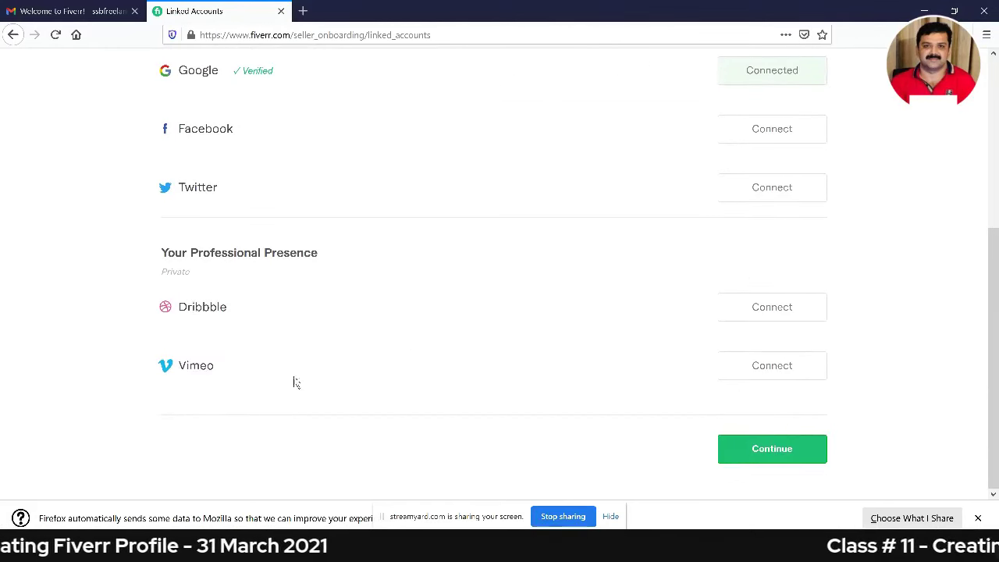
{"action": "left_click_drag", "start_coordinate": [292, 382], "coordinate": [153, 368]}
{"action": "left_click", "coordinate": [335, 402]}
{"action": "left_click", "coordinate": [745, 454]}
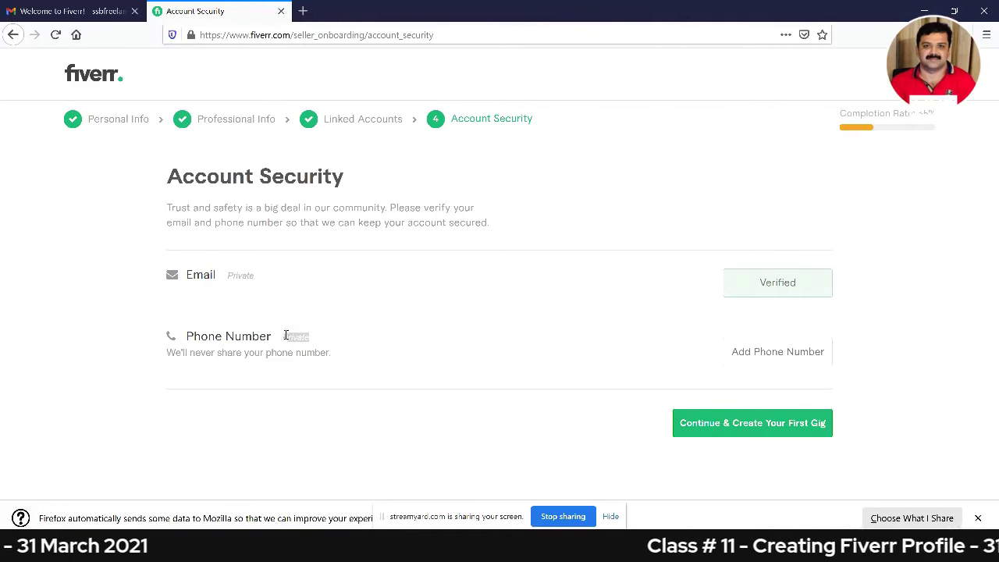
- Check the email privacy label, view the country and number fields of the phone verification form, and close it without entering a number
{"action": "double_click", "coordinate": [239, 275]}
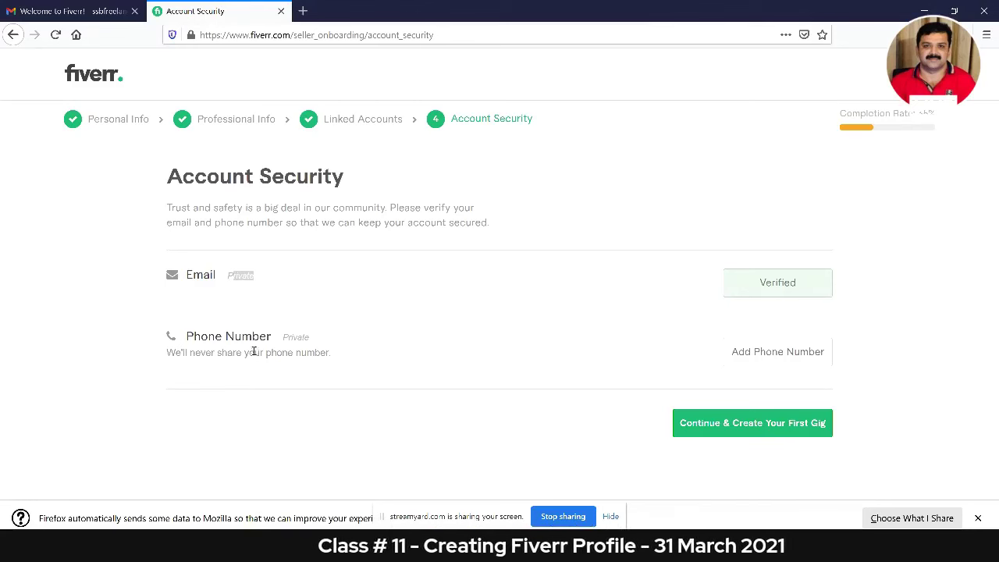
{"action": "left_click", "coordinate": [331, 297]}
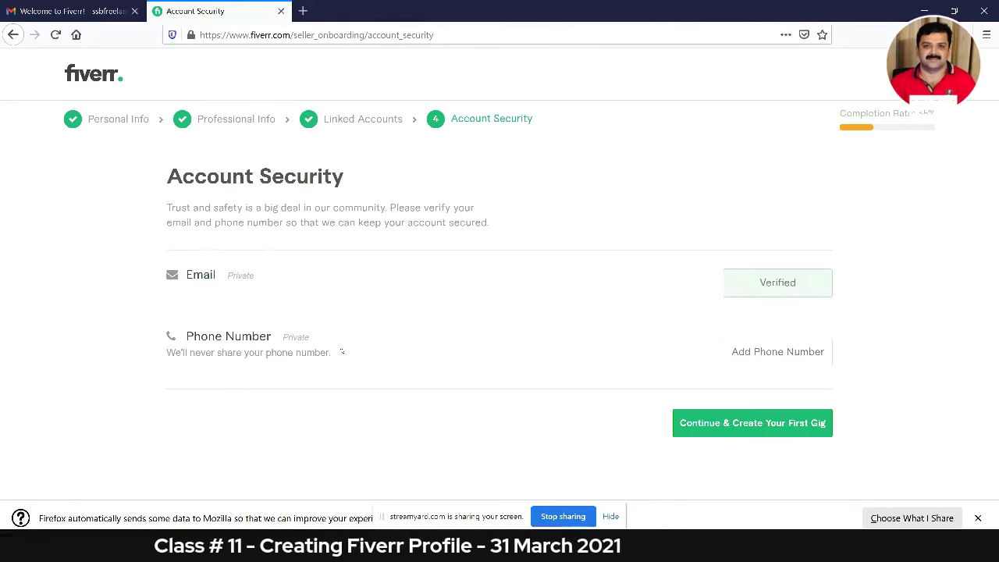
{"action": "left_click", "coordinate": [763, 355]}
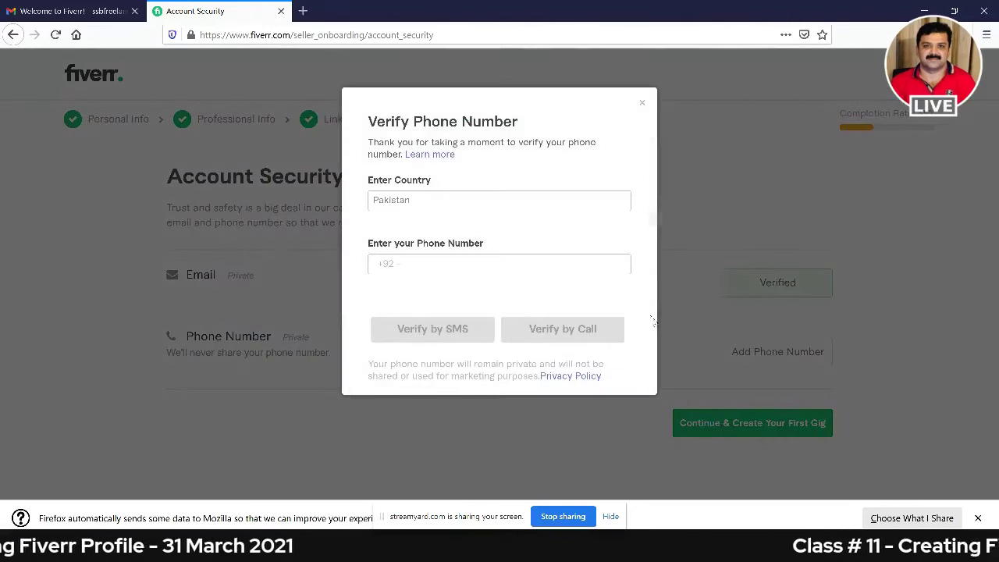
{"action": "left_click", "coordinate": [449, 203]}
{"action": "left_click", "coordinate": [450, 273]}
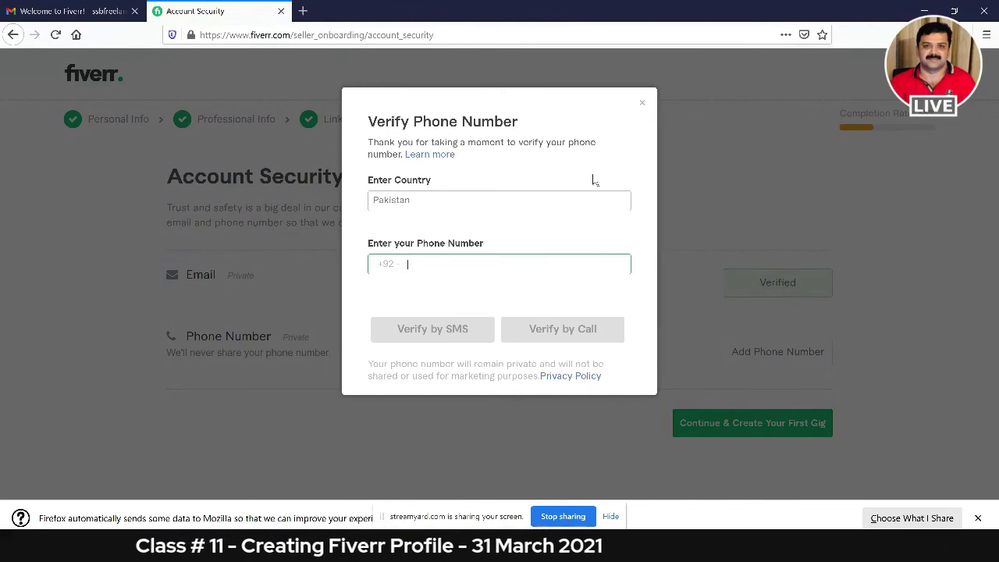
{"action": "left_click", "coordinate": [642, 103]}
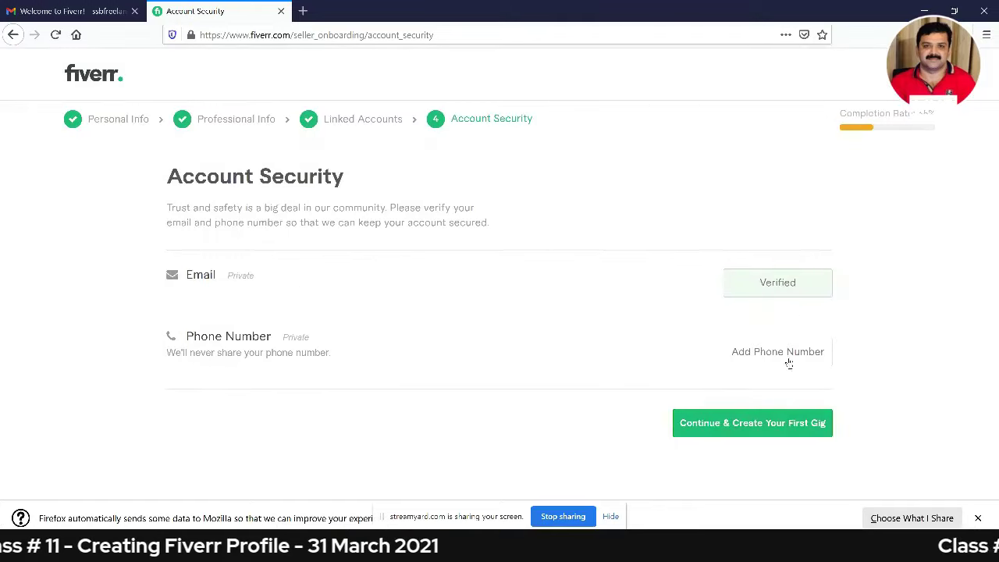